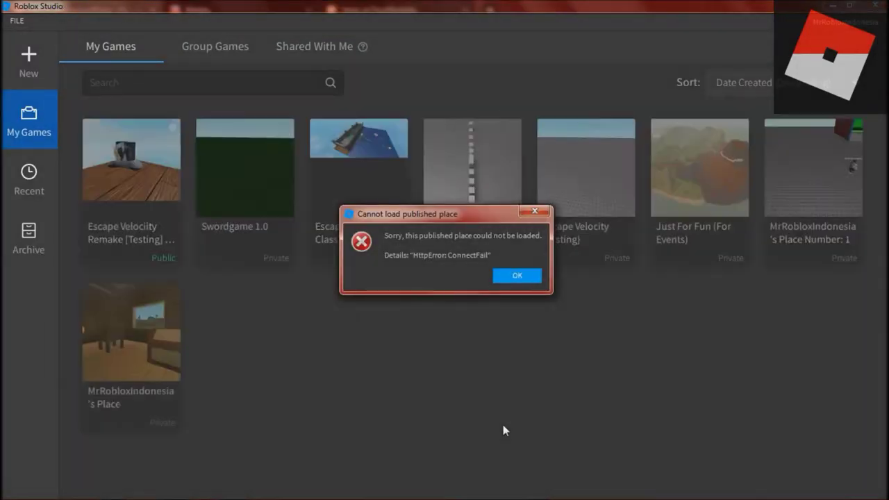
Step: Dismiss the place-loading error and open the Escape Velociity Remake [Testing] place from the game list
key(Return)
click(158, 195)
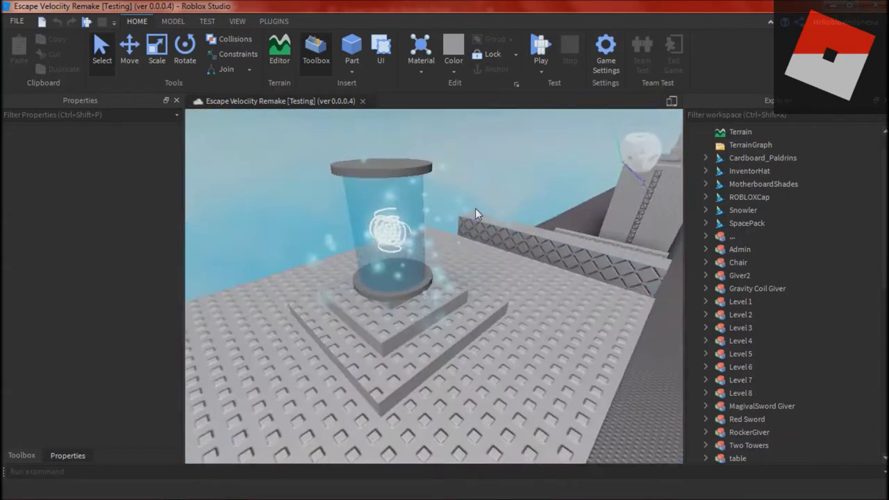
Step: Expand the Gravity Coil Giver model and examine the Sparkles object under its Handle
click(520, 204)
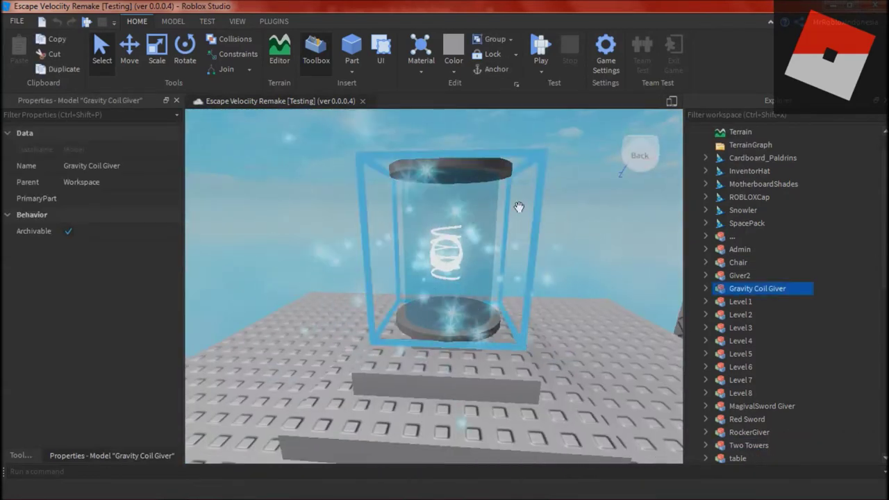
click(731, 353)
scroll(756, 361, down, 3)
click(744, 301)
click(717, 393)
click(767, 419)
drag(765, 428, 743, 316)
click(744, 314)
click(718, 236)
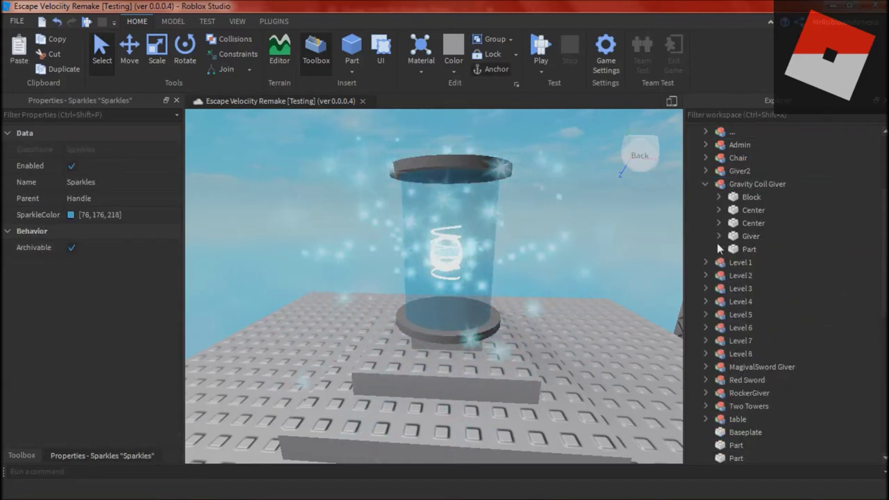
click(705, 184)
scroll(615, 234, up, 5)
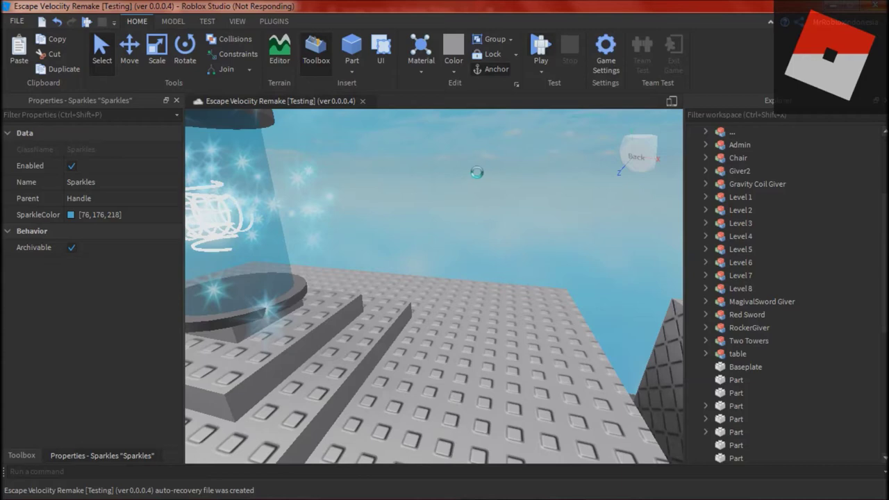
Step: Switch to Bandicam and the browser to check the recorder, game page and timer, and return to Roblox Studio
click(528, 491)
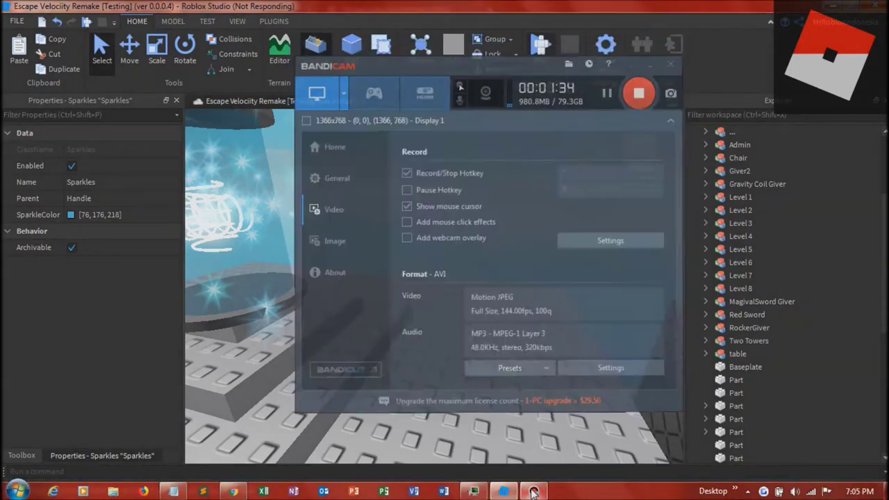
click(532, 492)
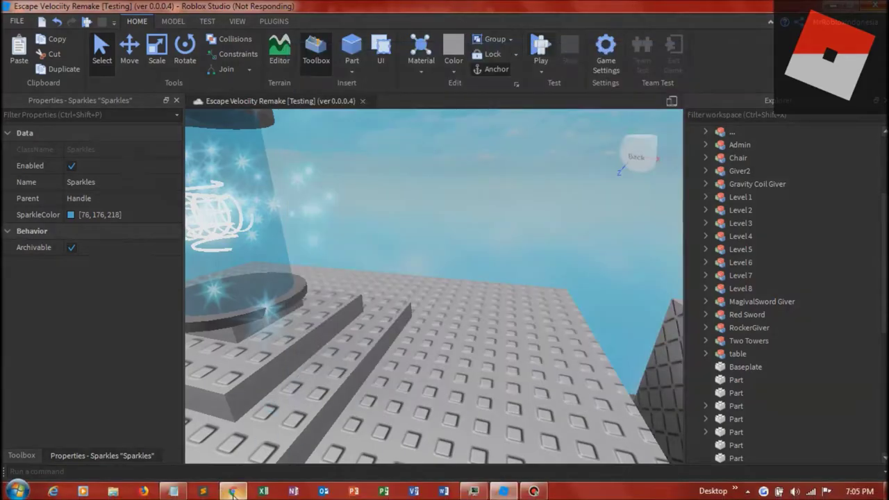
click(233, 492)
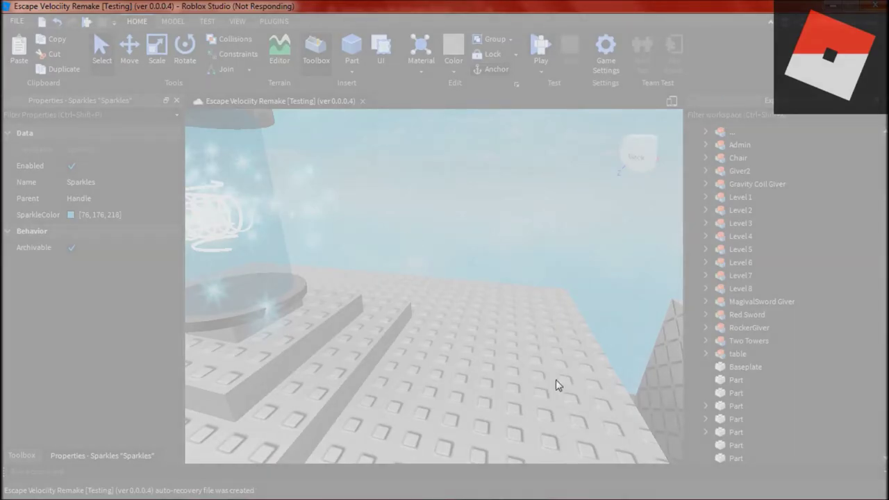
click(472, 491)
key(ctrl+Tab)
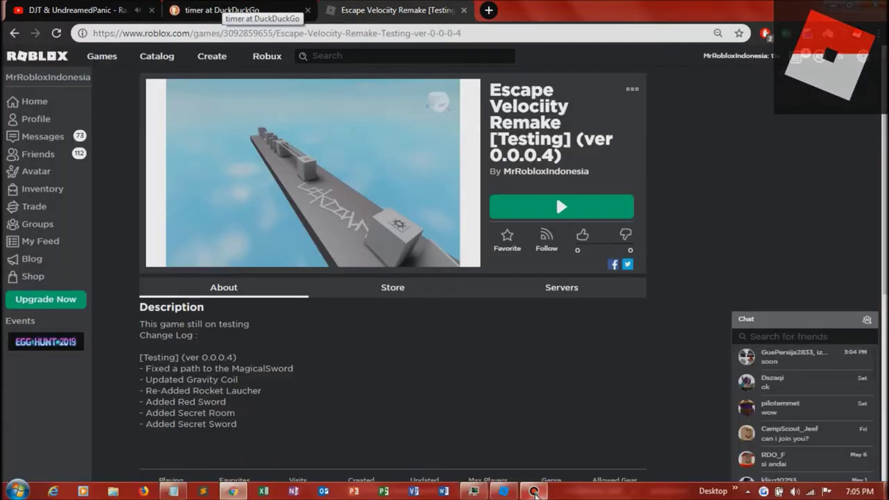
click(534, 492)
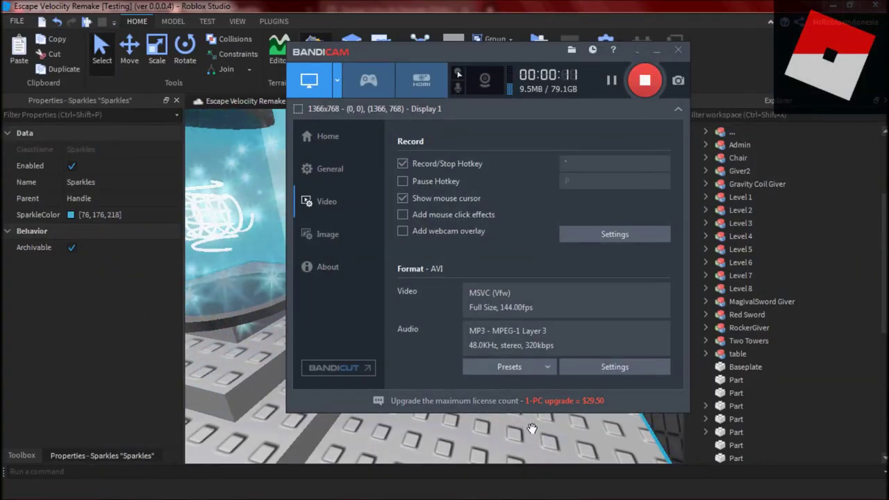
click(531, 428)
click(536, 70)
key(alt+Tab)
key(ctrl+shift+Tab)
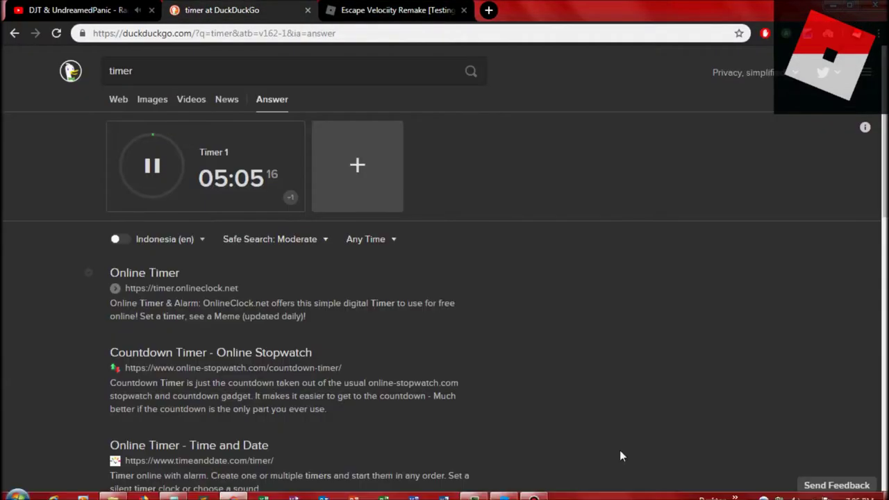
key(alt+Tab)
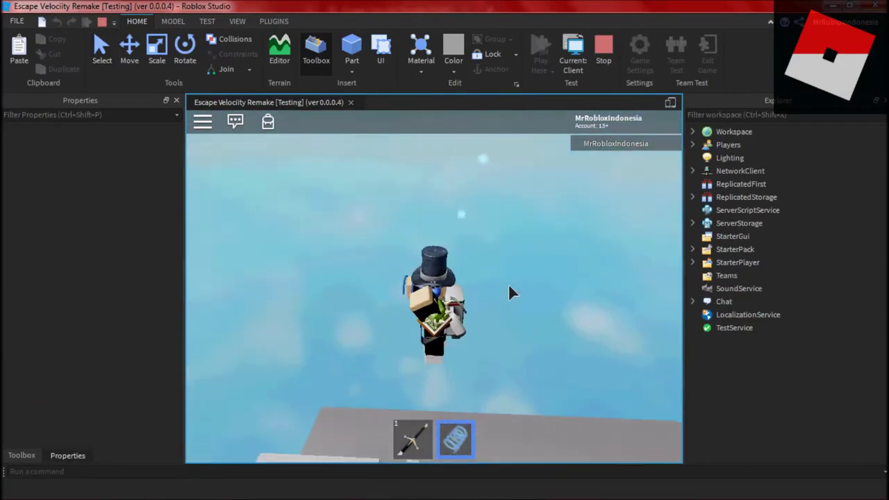
Step: Playtest the place by equipping the gravity coil in slot 3, jumping and climbing the truss, and stop the test
key(3)
key(space)
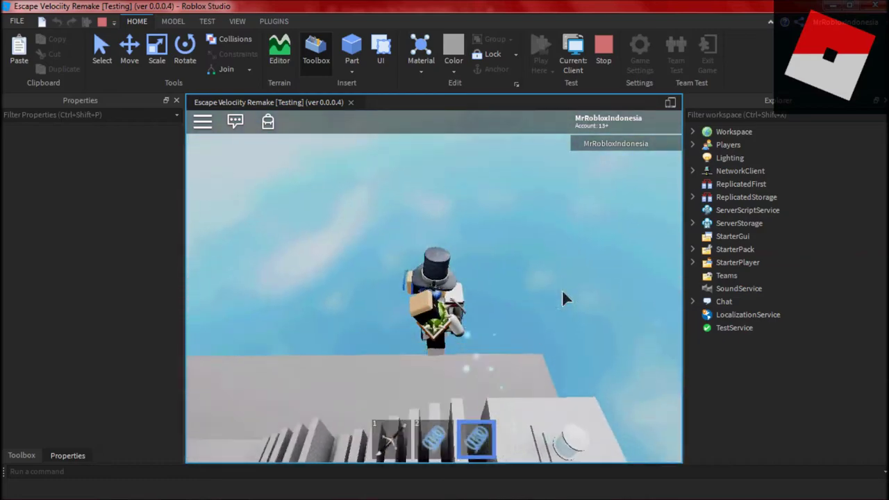
key(w)
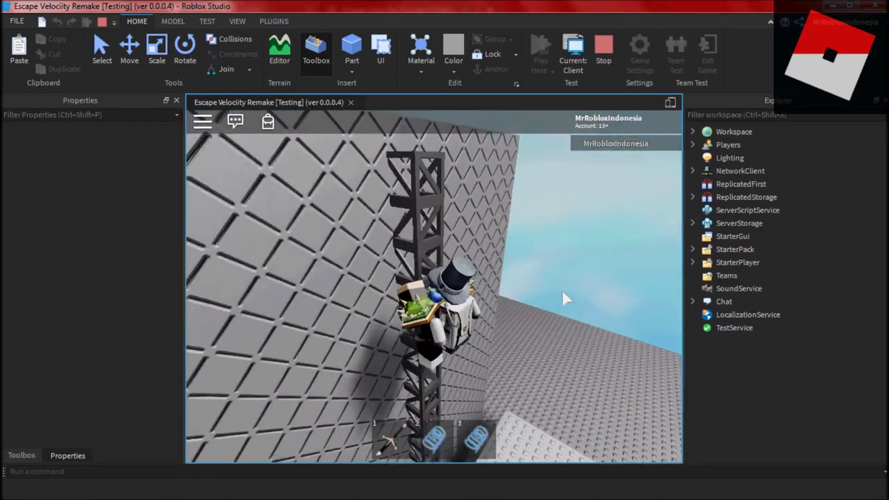
key(3)
key(3)
key(space)
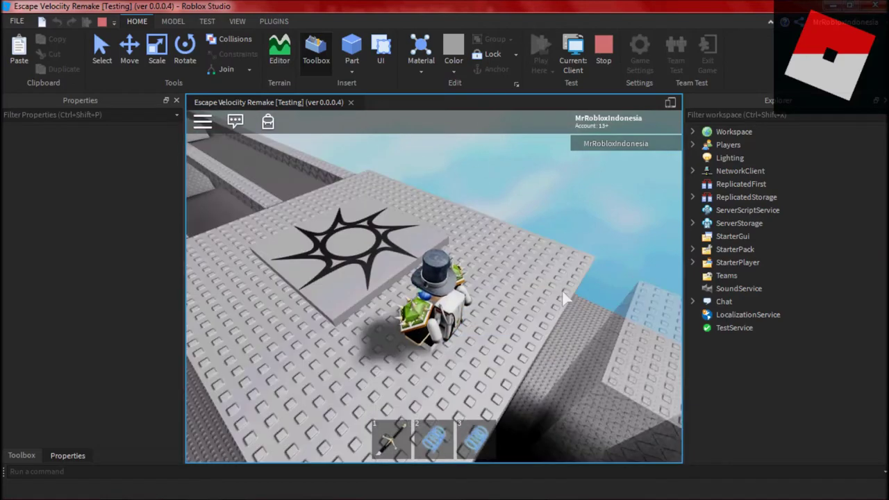
key(3)
key(space)
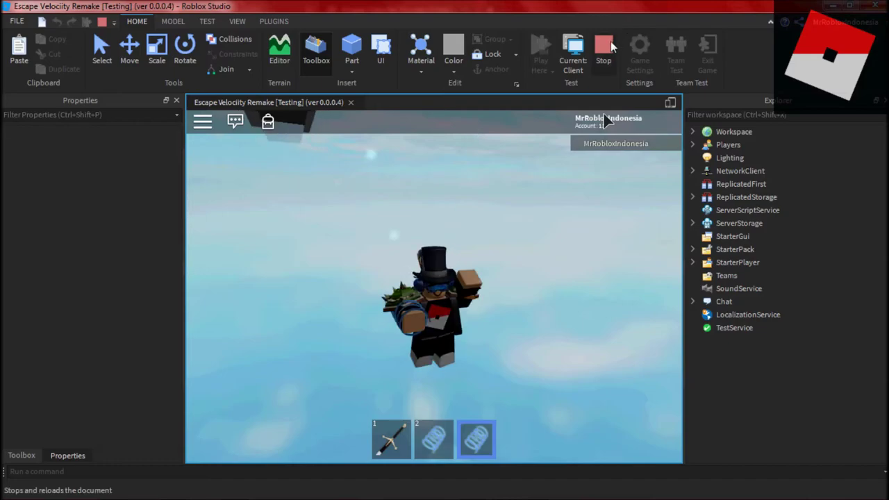
click(603, 52)
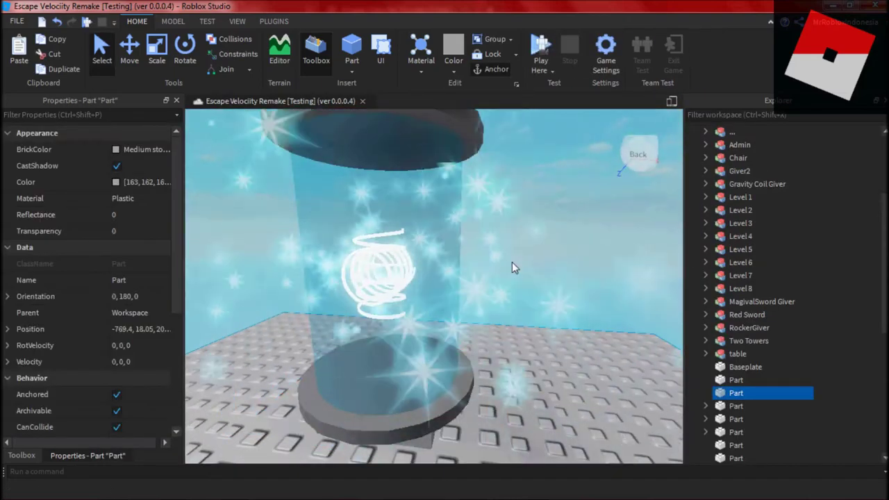
Step: Open GravityCoilScript inside the Gravity Coil tool of the Gravity Coil Giver and review its code
click(706, 184)
click(719, 222)
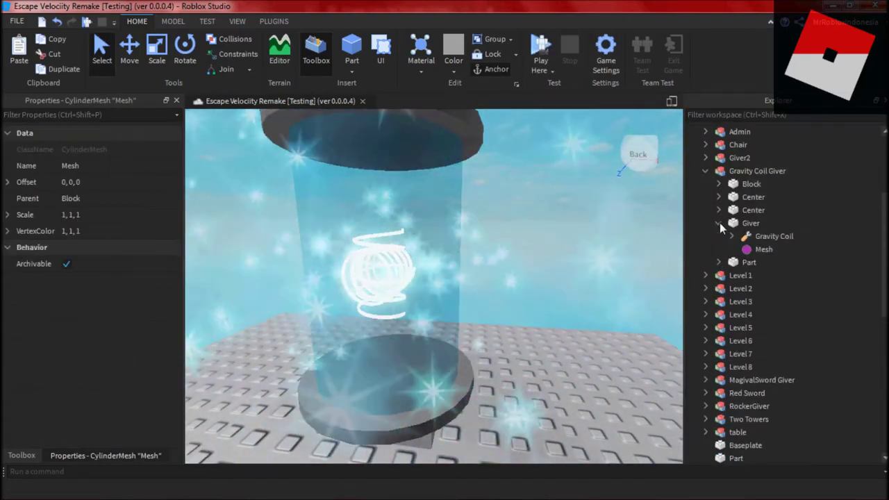
click(731, 236)
double_click(743, 252)
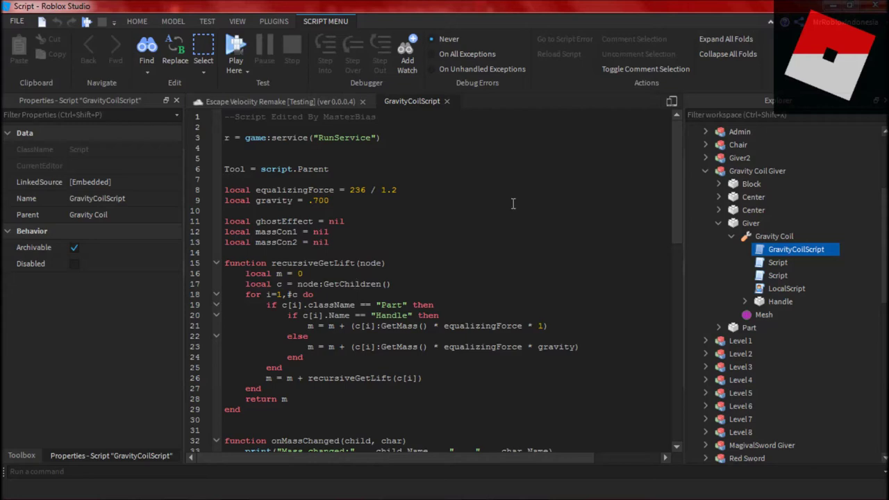
scroll(513, 204, down, 5)
scroll(512, 203, down, 2)
scroll(512, 203, up, 12)
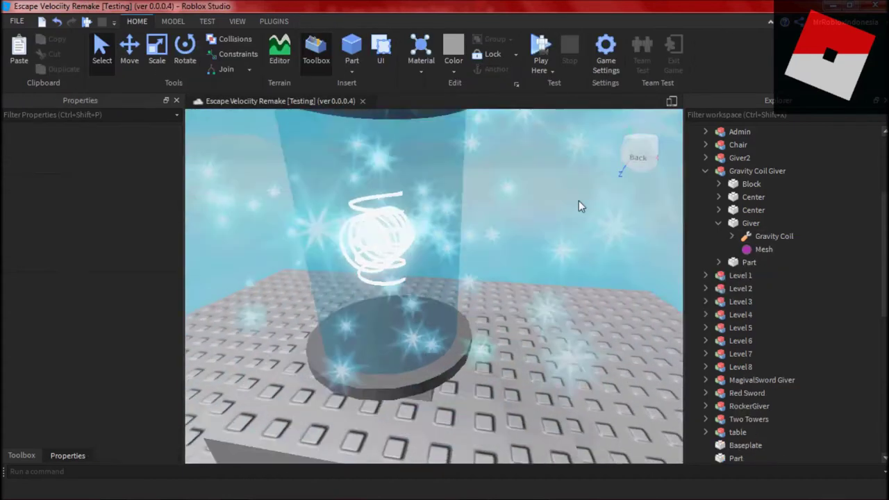
Step: Disable the Sparkles effect in the Handle of the giver's Gravity Coil
scroll(578, 200, down, 5)
click(731, 236)
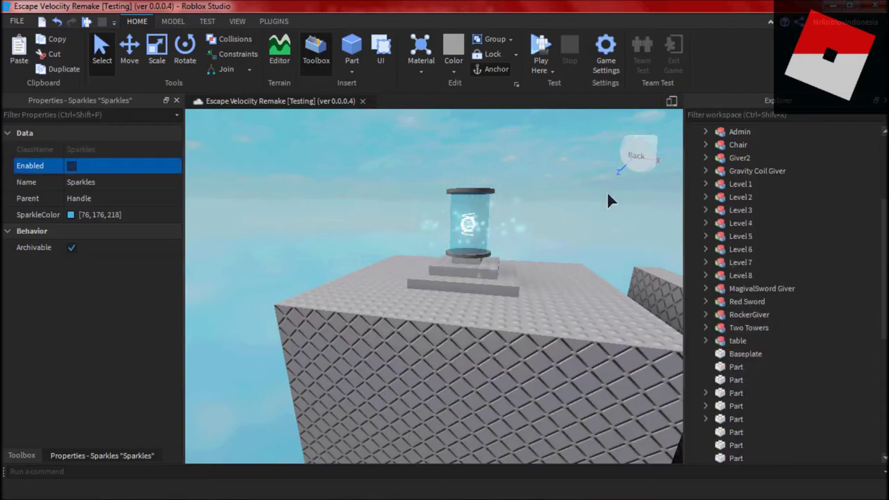
Step: Survey the obstacle course from the gravity coil platform to the Two Towers
key(w)
key(w)
key(w)
key(w)
key(w)
key(w)
key(w)
key(w)
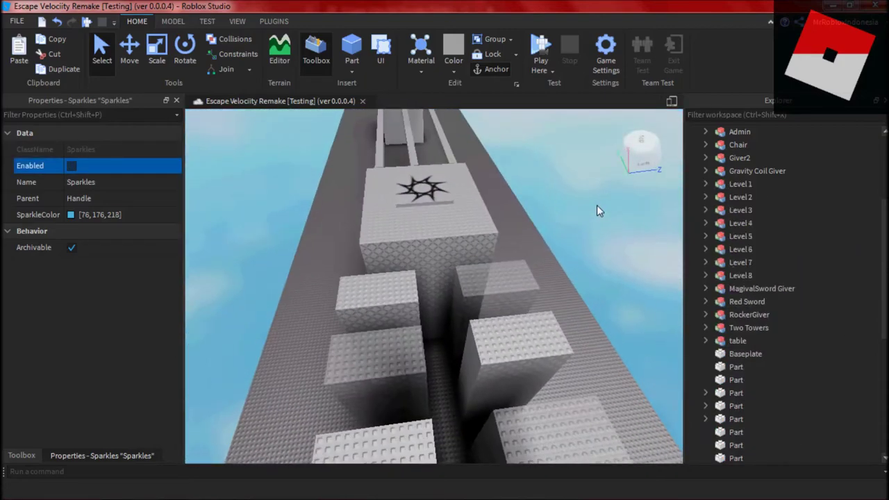
right_drag(596, 205, 596, 206)
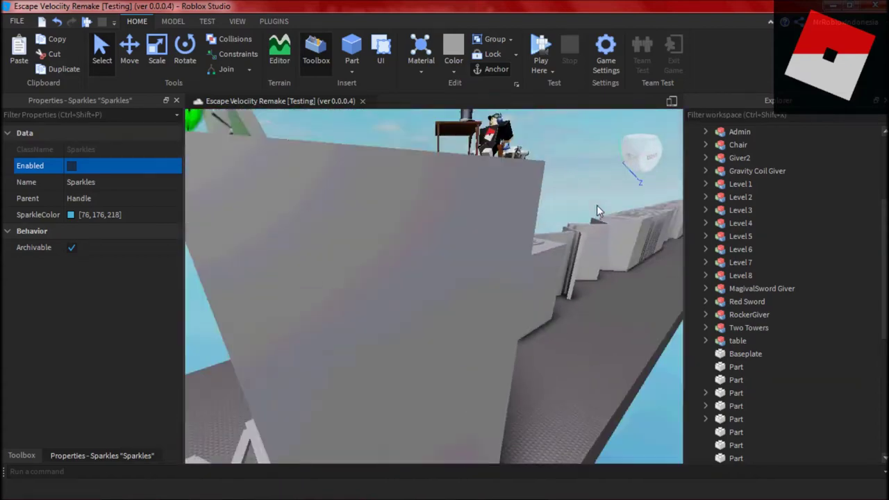
Step: Select the narrow wall part at the corner of the Two Towers model and resize it with the Scale tool
click(396, 311)
click(509, 254)
click(512, 258)
click(556, 260)
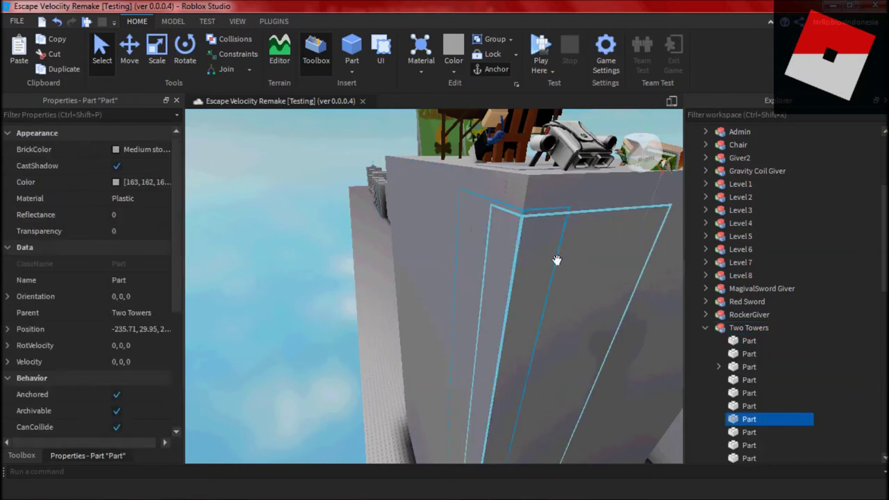
click(514, 240)
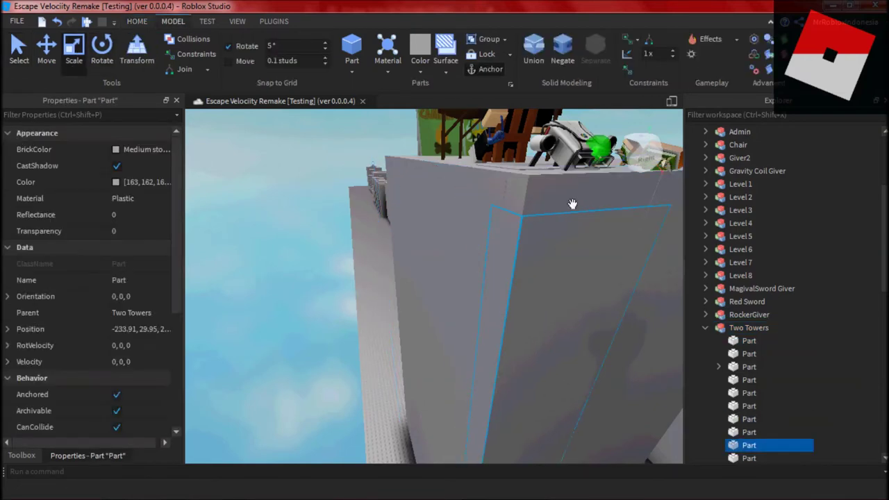
drag(579, 309, 528, 394)
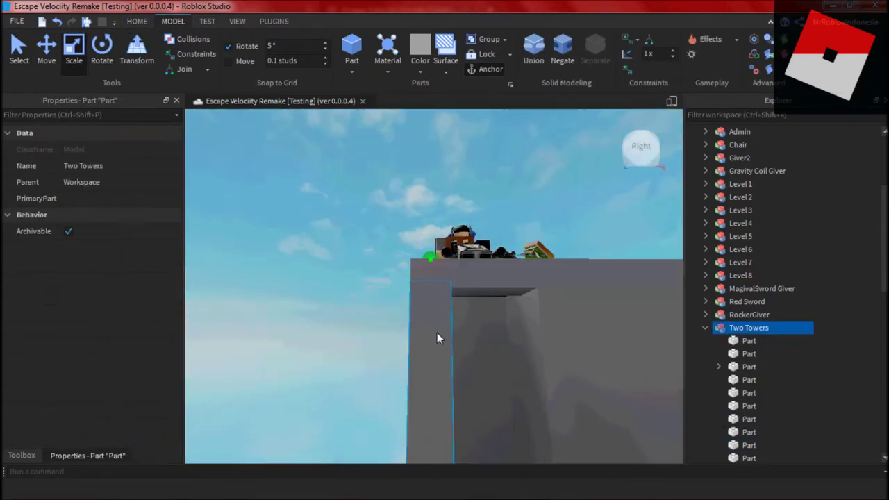
Step: Reposition the narrow wall part below the tower's opening with the Move tool
click(445, 367)
click(354, 393)
right_drag(354, 394, 435, 225)
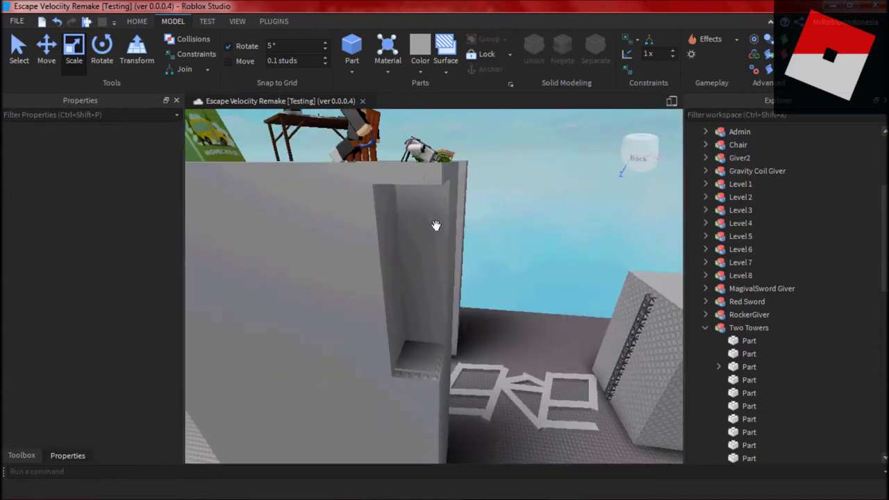
click(412, 413)
key(ctrl+2)
scroll(414, 210, down, 5)
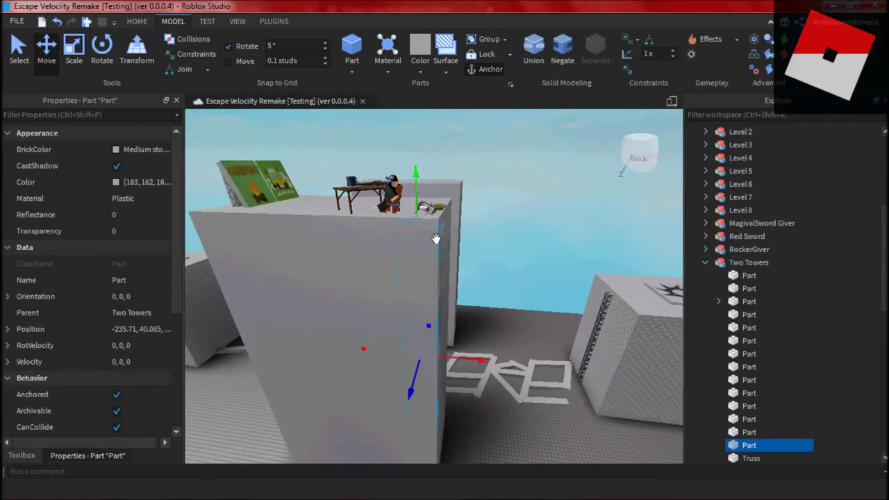
Step: Delete two wall parts from the Two Towers model
right_drag(413, 188, 353, 285)
click(470, 259)
click(454, 301)
right_drag(454, 301, 414, 225)
click(415, 225)
key(ctrl+3)
right_drag(452, 248, 453, 248)
click(243, 363)
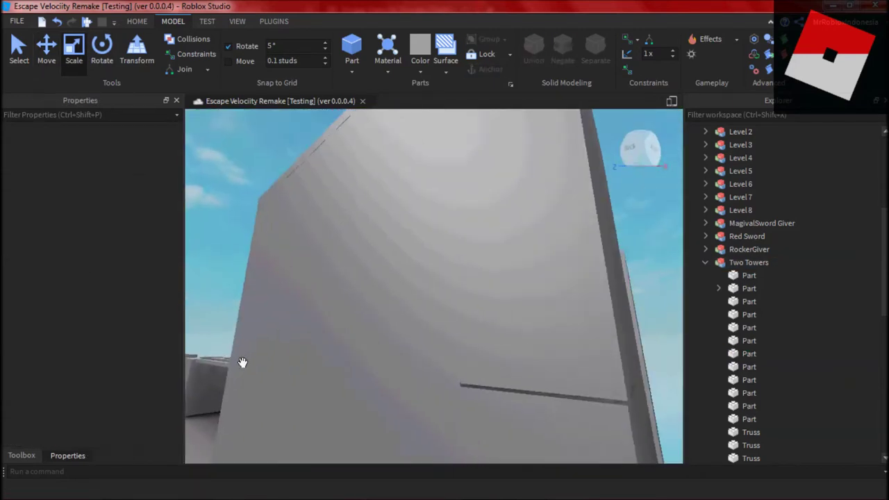
Step: Select the tower part without collision in the Two Towers model and inspect the walls around it
click(410, 333)
click(265, 283)
right_drag(265, 284, 266, 283)
click(396, 222)
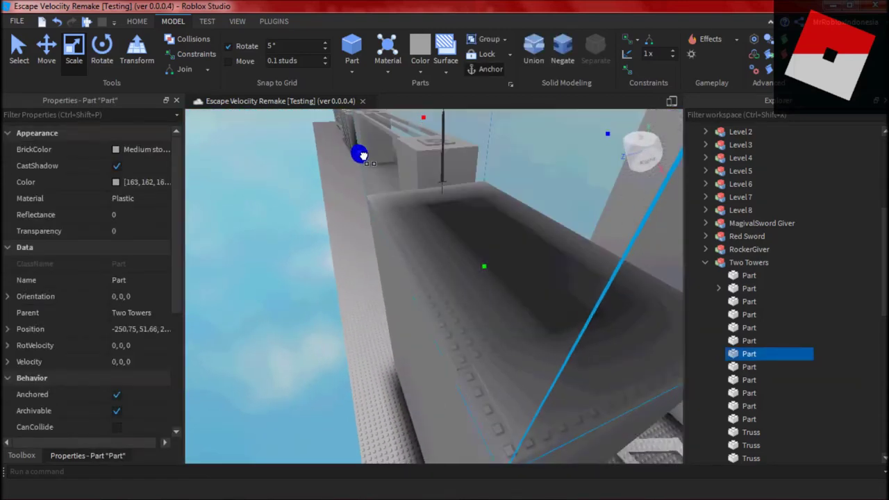
right_drag(363, 155, 362, 155)
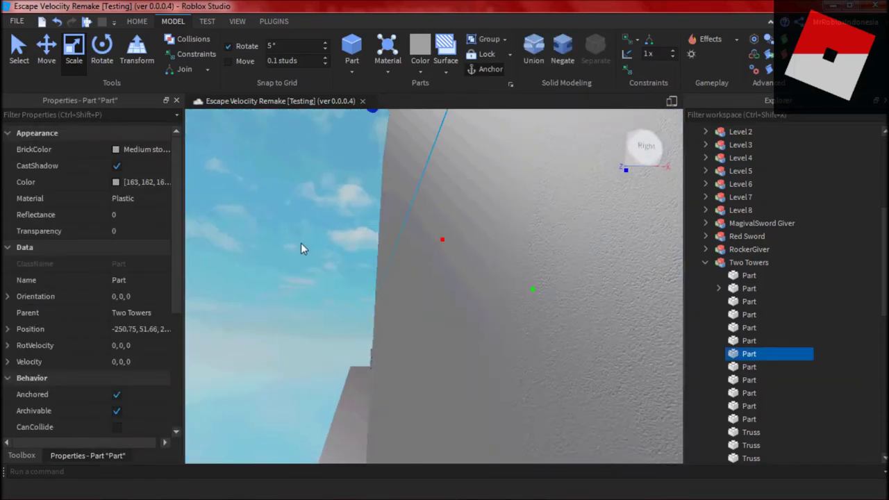
click(301, 249)
right_drag(300, 243, 276, 262)
click(408, 330)
right_drag(408, 330, 512, 193)
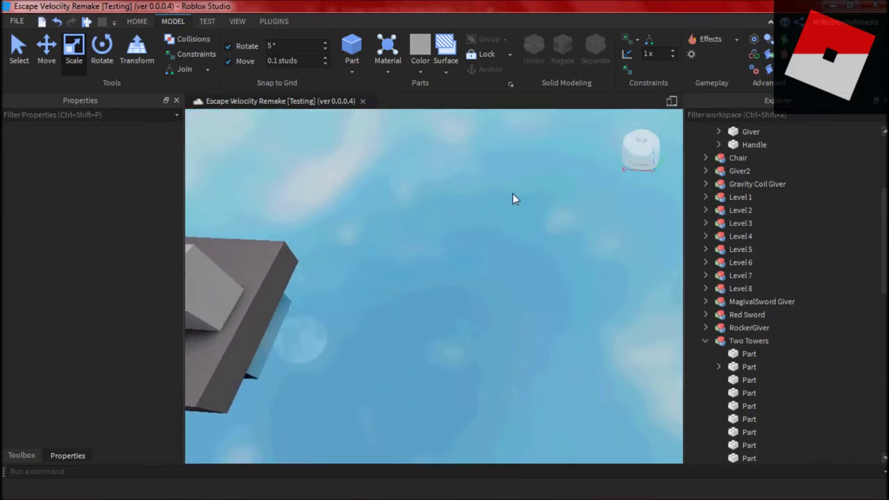
Step: Insert a new block part and move it off the end of the platform near the gravity coil giver
click(354, 50)
key(w)
drag(529, 296, 452, 238)
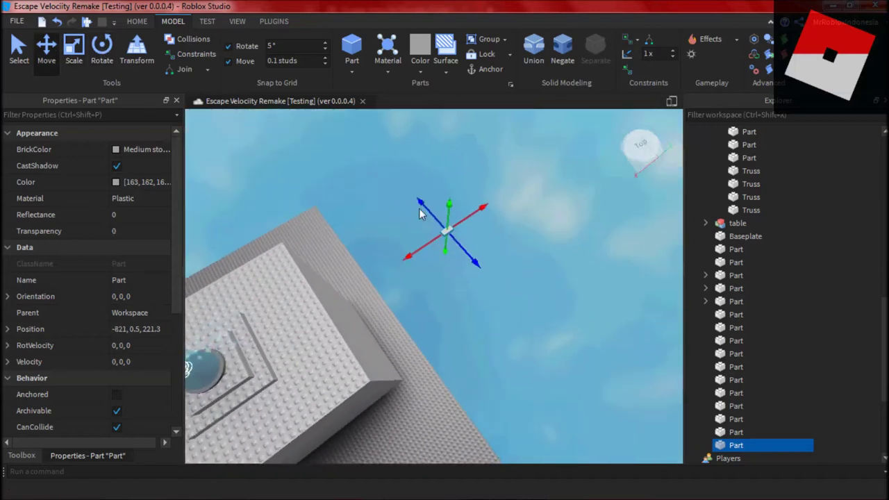
Step: Scale the new part into a wide flat slab beside the end of the platform
right_drag(452, 238, 338, 193)
key(ctrl+3)
right_drag(352, 311, 395, 275)
drag(393, 265, 537, 296)
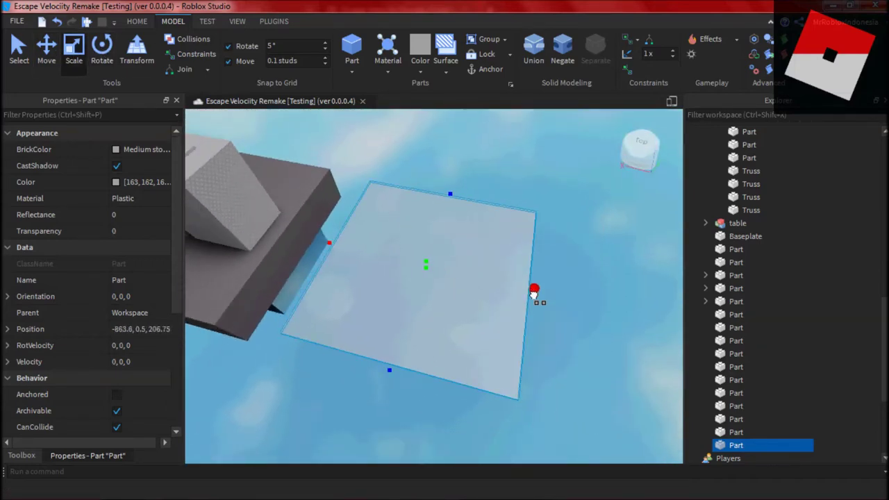
Step: Scale the slab upward into a tall box
click(629, 222)
right_drag(629, 222, 499, 204)
click(500, 204)
drag(496, 204, 520, 119)
click(542, 359)
right_drag(542, 358, 543, 358)
click(542, 355)
Step: Set the new box's transparency to 0.3
mouse_move(151, 232)
mouse_down()
mouse_move(166, 232)
mouse_move(154, 233)
mouse_up()
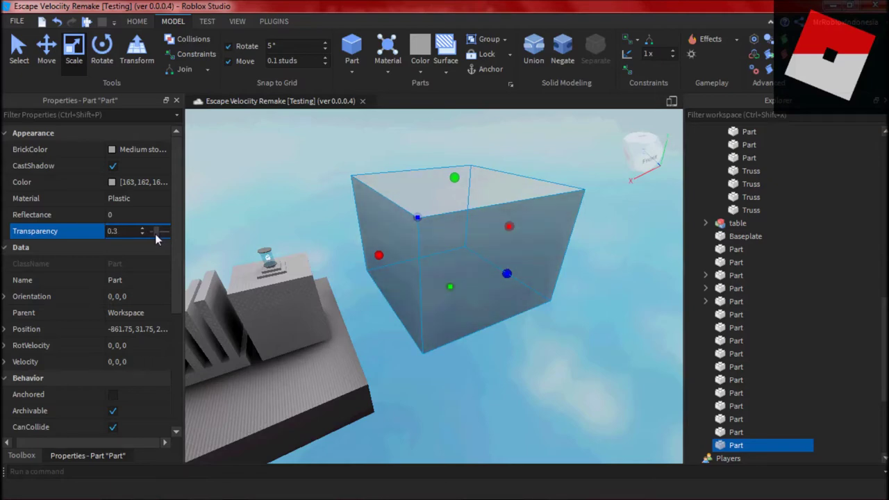
click(139, 214)
click(311, 193)
scroll(311, 193, up, 5)
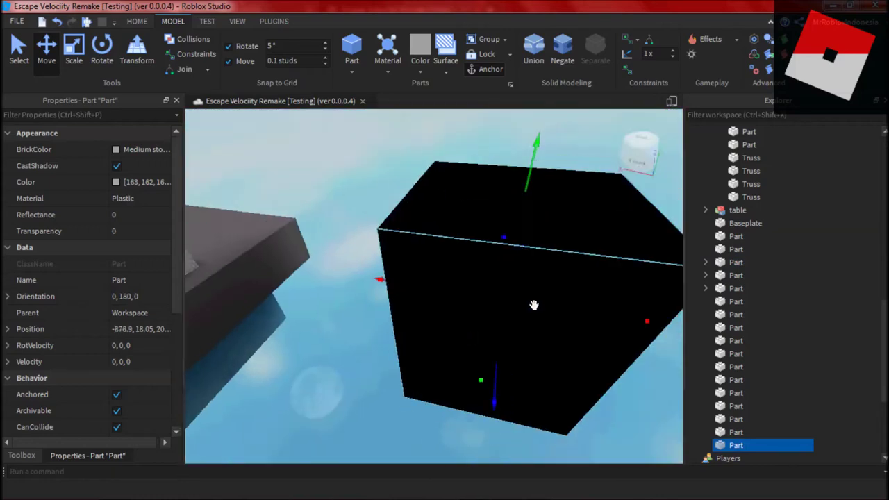
Step: Try the large box beside the platform fully opaque by setting its transparency to 0
right_drag(532, 304, 433, 299)
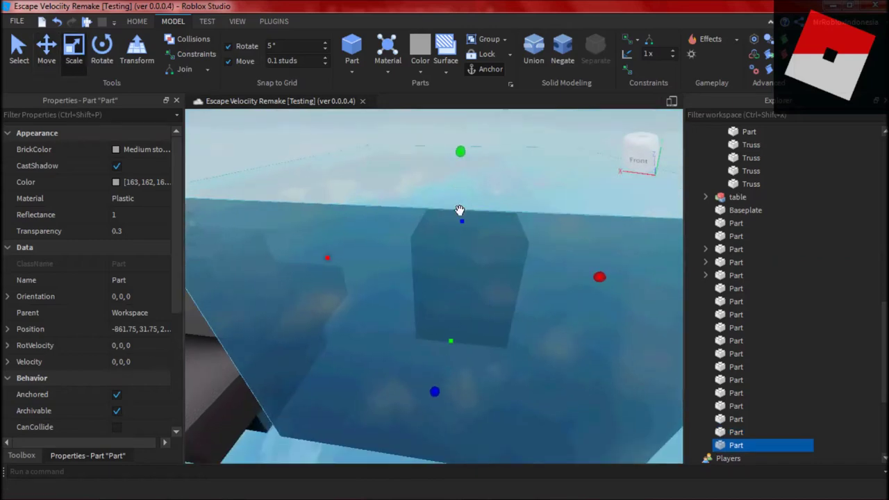
scroll(460, 210, down, 5)
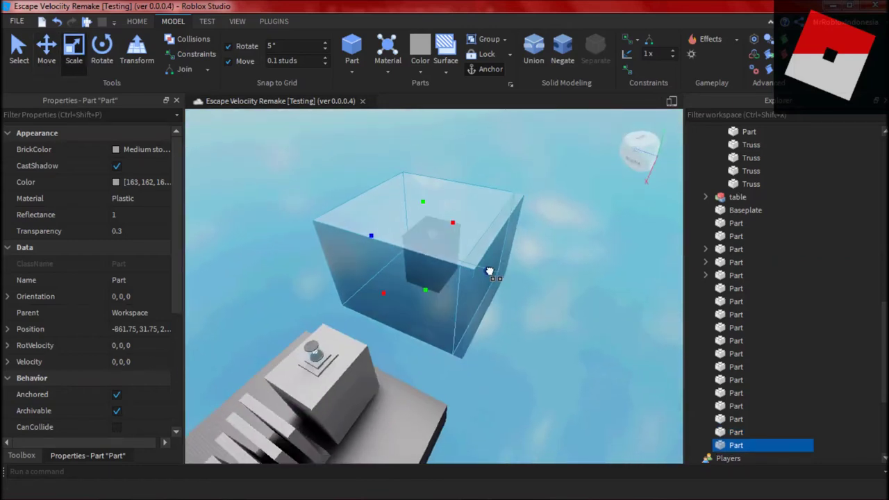
mouse_move(156, 233)
mouse_down()
mouse_move(168, 240)
mouse_move(141, 237)
mouse_up()
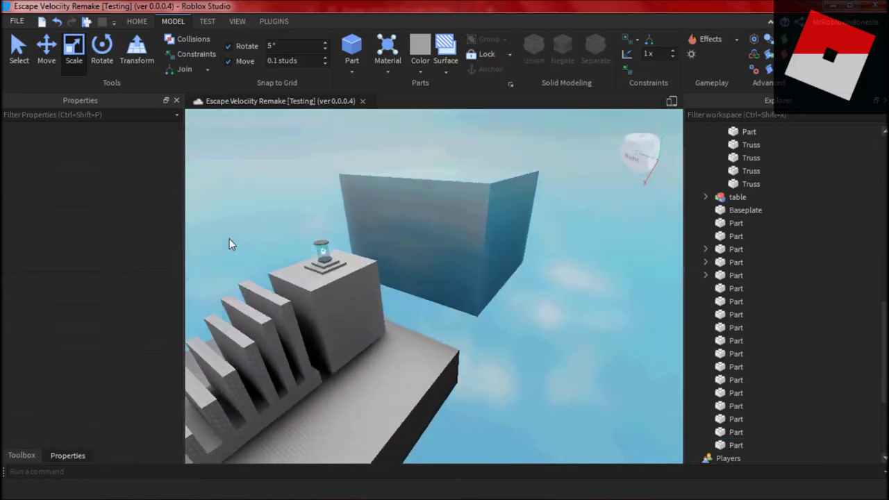
scroll(229, 238, up, 5)
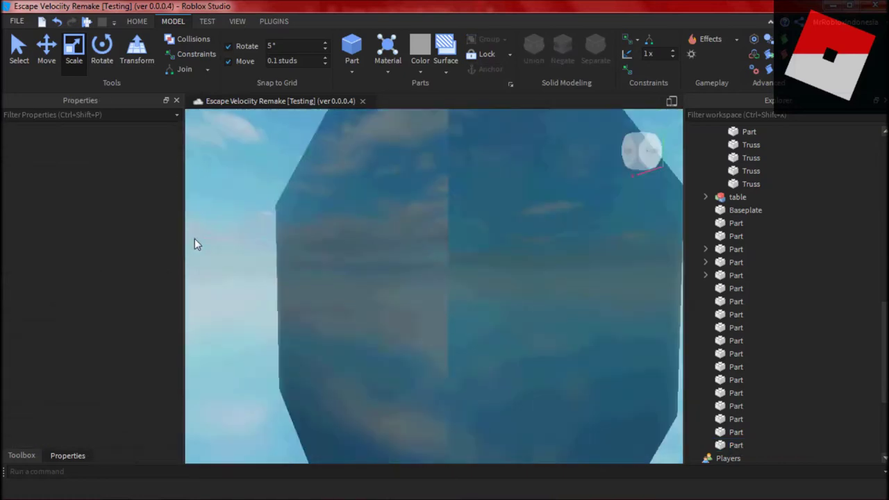
right_drag(194, 243, 493, 340)
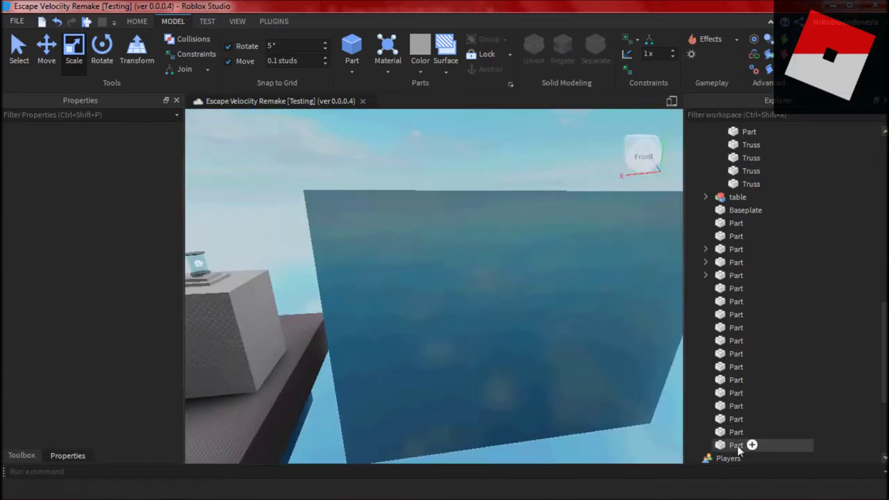
click(426, 293)
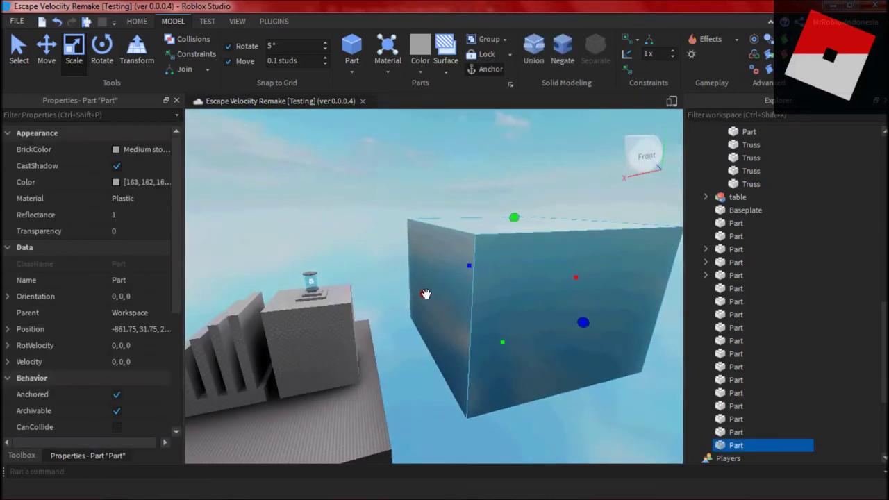
Step: Name the large translucent box Block1 and the last part in the workspace Block2
scroll(409, 422, up, 3)
right_drag(409, 423, 372, 397)
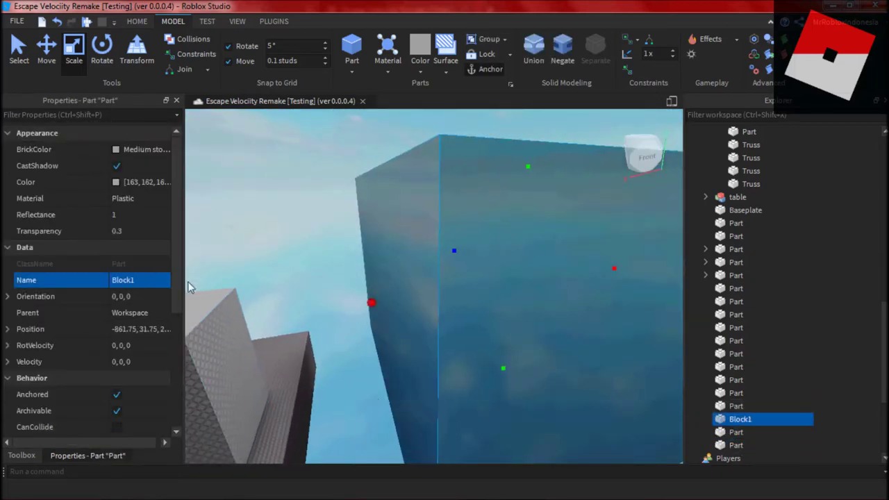
click(142, 277)
text(Block2)
key(Return)
click(240, 255)
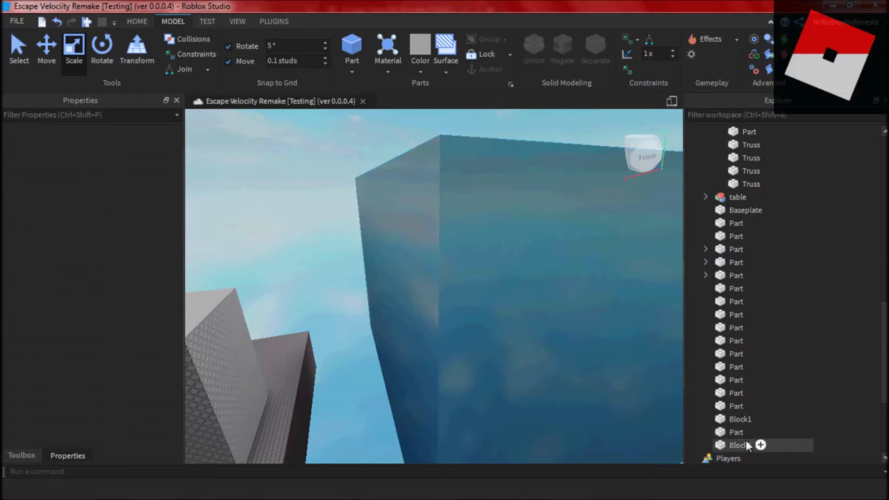
scroll(563, 373, down, 5)
right_drag(563, 374, 563, 373)
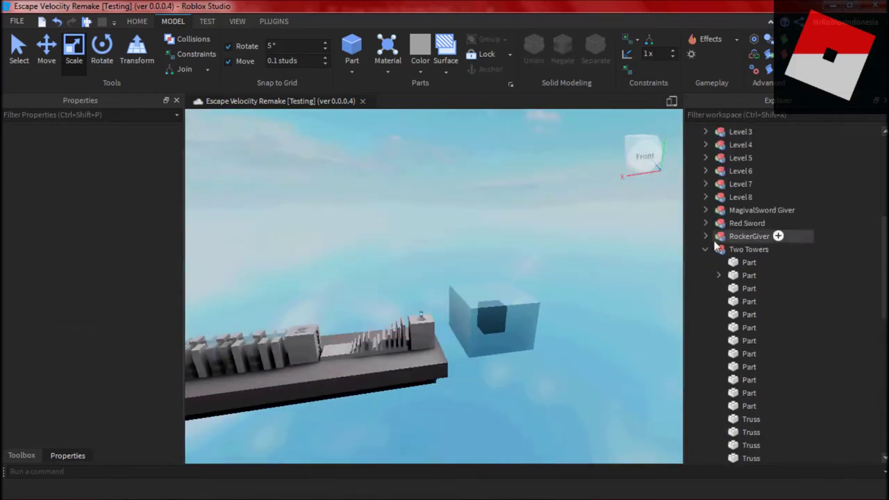
Step: Switch to the YouTube video in the web browser, toggle its playback, and return to Roblox Studio
key(alt+Tab)
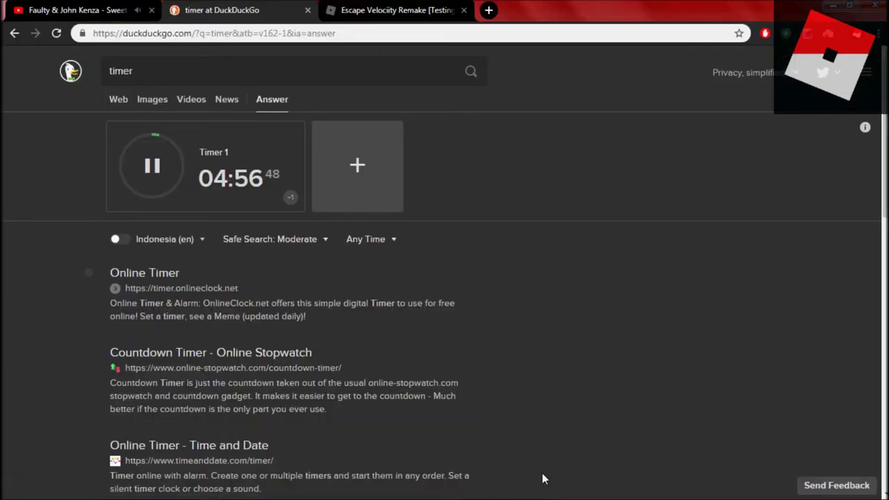
key(ctrl+shift+Tab)
click(469, 285)
key(alt+Tab)
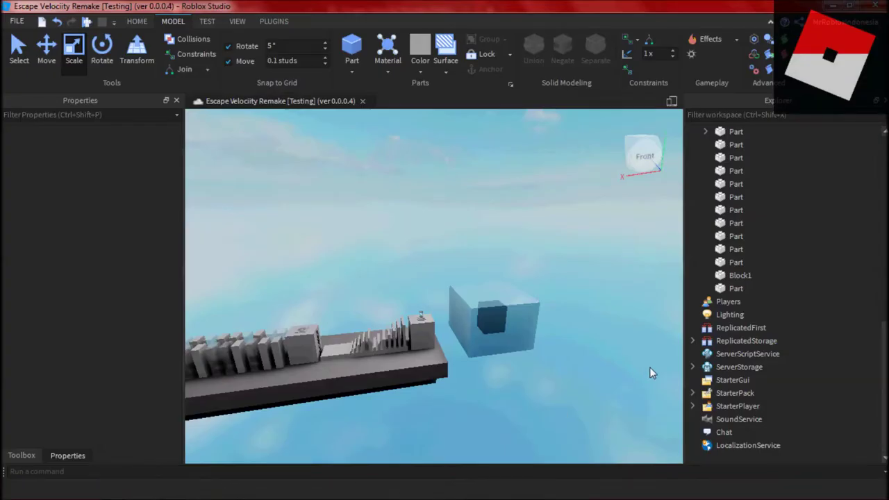
Step: Try the Legacy technology for the place's Lighting and inspect the gravity coil giver under it
click(729, 314)
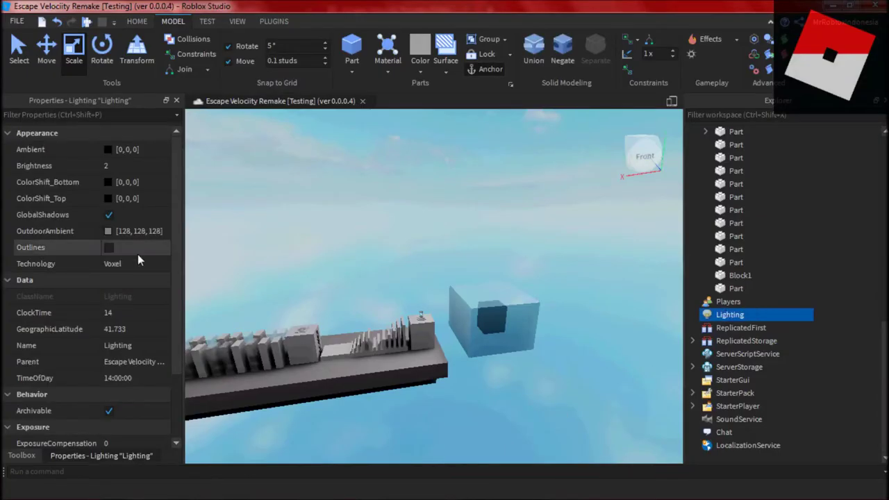
click(137, 263)
click(148, 288)
scroll(362, 260, up, 5)
right_drag(362, 254, 359, 255)
click(165, 278)
click(132, 293)
click(662, 125)
mouse_move(378, 288)
right_down()
mouse_move(382, 306)
mouse_move(377, 288)
right_up()
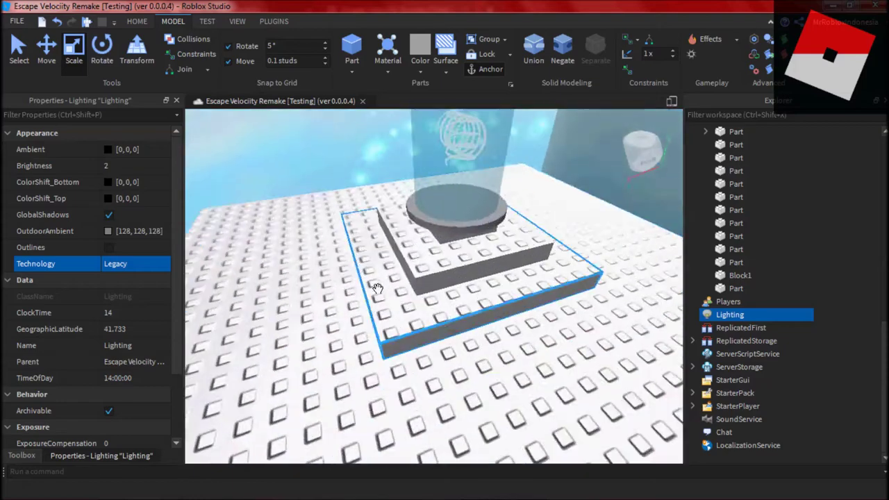
Step: Compare the other Lighting technologies, including Compatibility, and set the technology back to Voxel
click(137, 263)
click(159, 272)
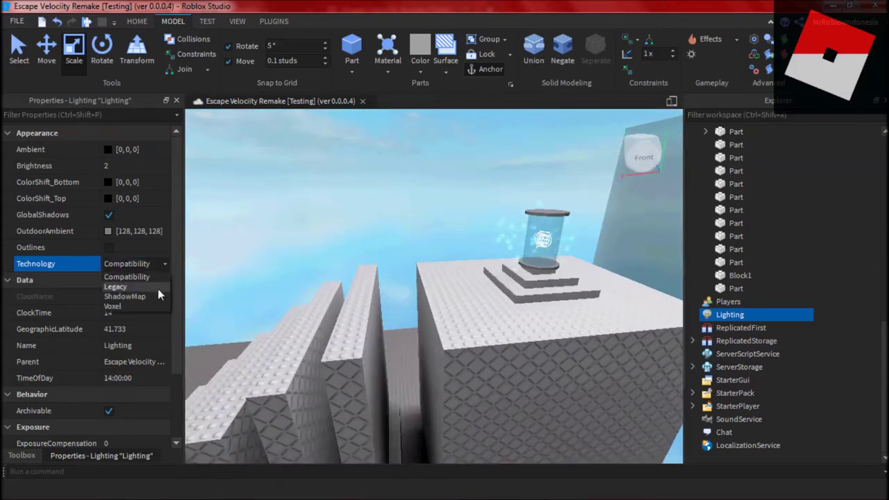
click(158, 295)
click(165, 278)
click(156, 321)
click(165, 263)
click(158, 277)
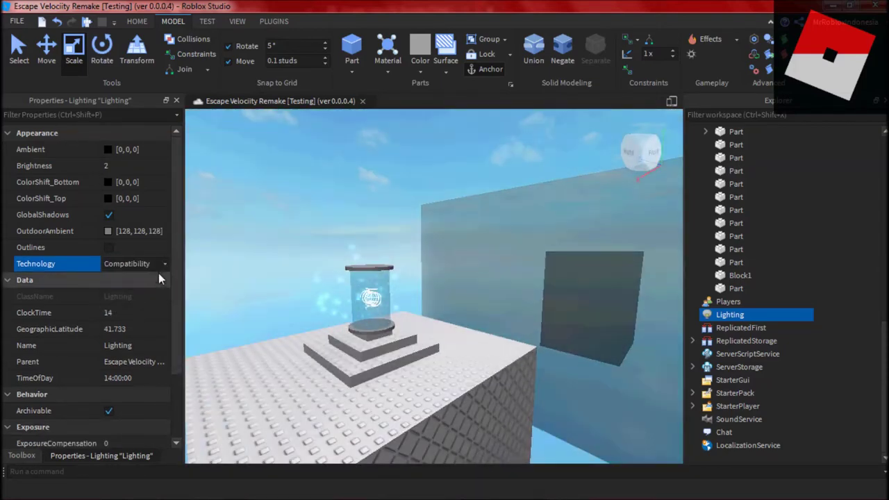
click(166, 264)
click(156, 321)
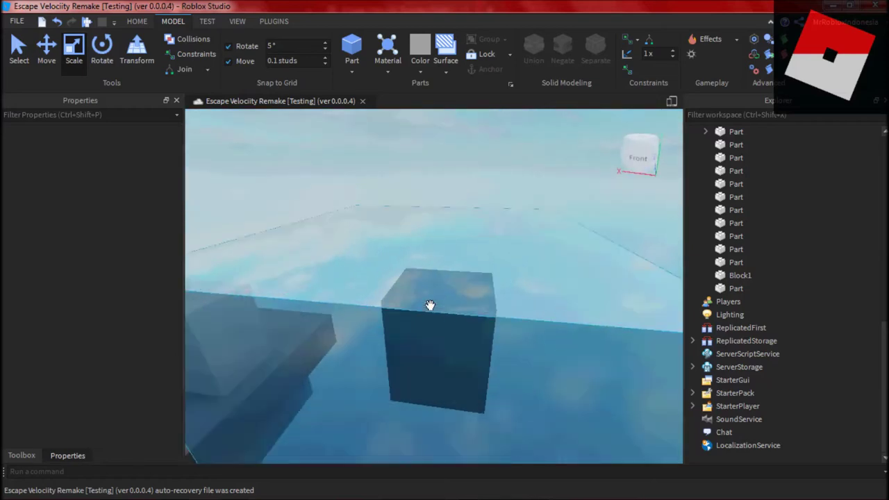
Step: Duplicate the large Block1 box and move the copy over the end of the platform, around the gravity coil giver
click(429, 305)
key(f)
key(ctrl+2)
right_drag(465, 175, 420, 208)
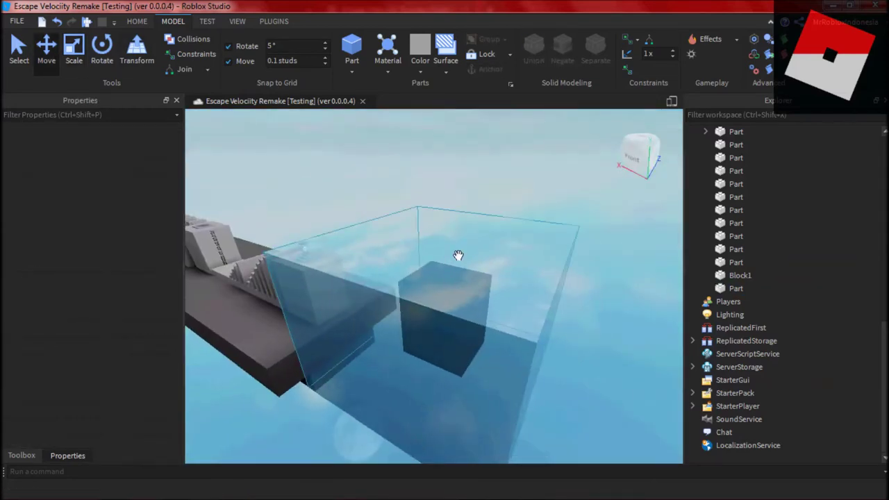
click(420, 208)
click(315, 181)
right_drag(315, 181, 317, 166)
key(ctrl+z)
key(f)
scroll(397, 201, up, 3)
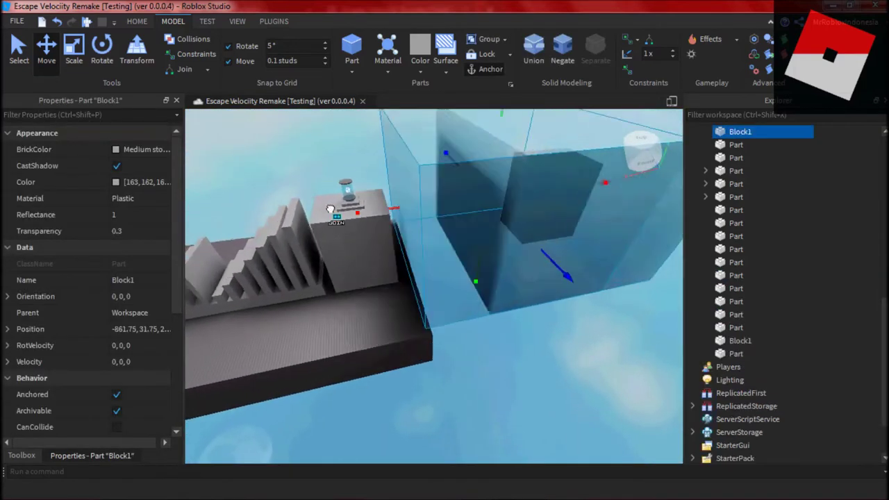
drag(397, 201, 387, 165)
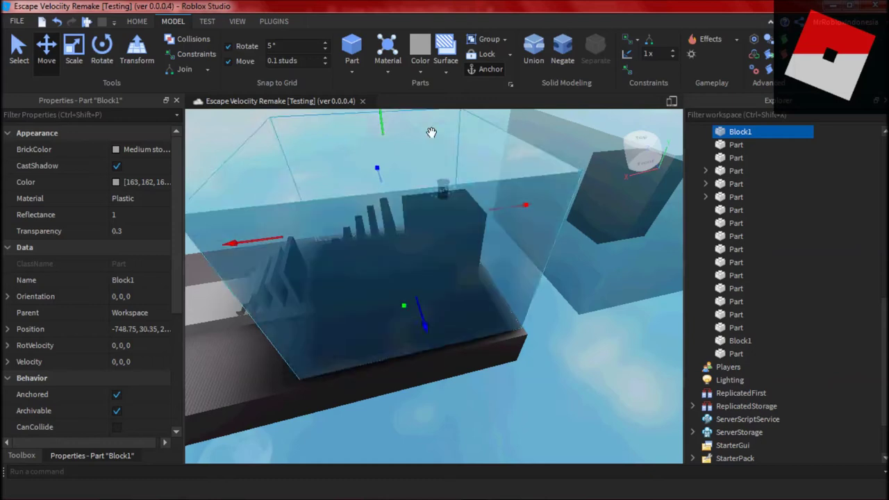
Step: Try raising the copied box's transparency to 0.95 and undo the change
click(149, 232)
drag(151, 231, 166, 238)
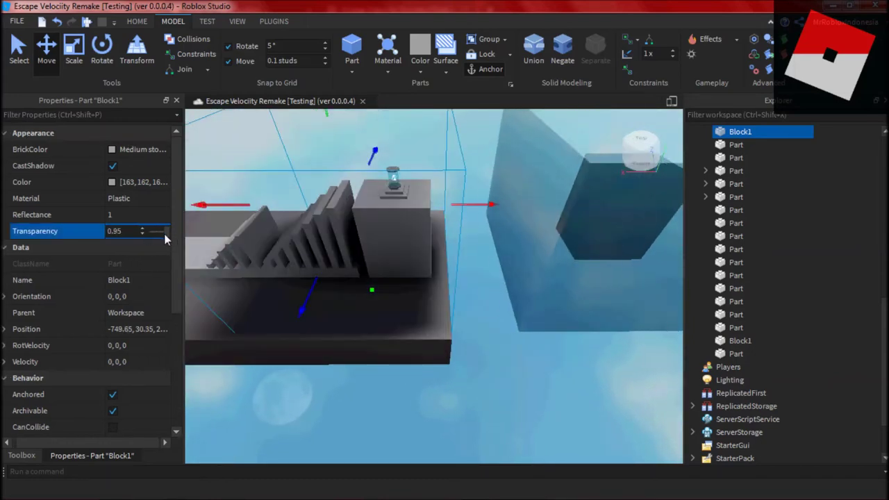
click(168, 238)
right_drag(349, 392, 548, 270)
key(ctrl+3)
scroll(548, 269, up, 2)
key(ctrl+z)
key(ctrl+z)
Step: Scale the copied box down to a thin upright wall along one long edge of the platform
key(f)
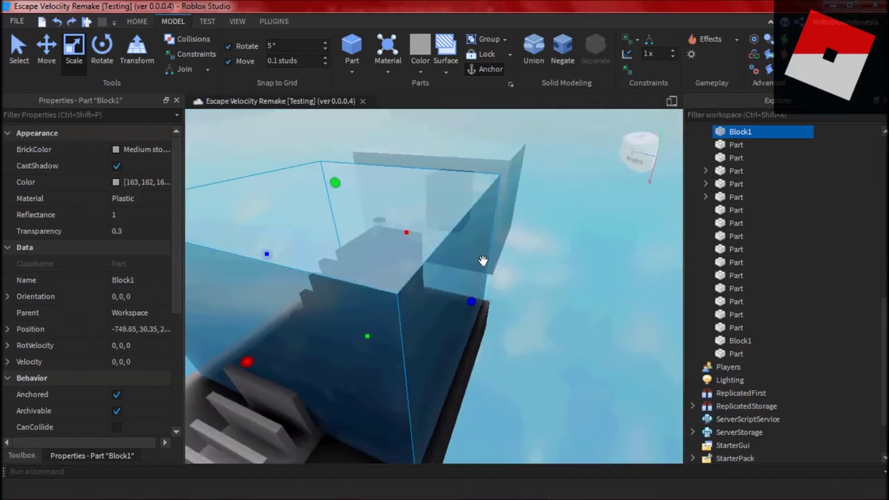
key(w)
right_drag(447, 278, 447, 278)
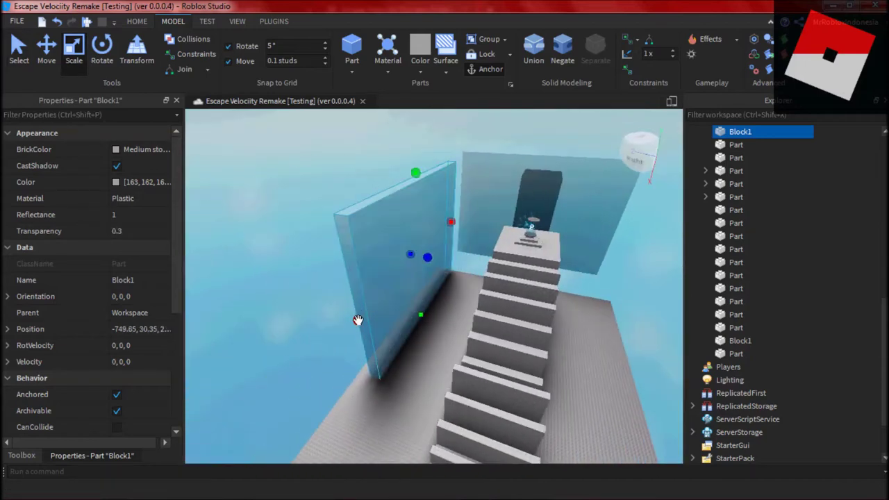
Step: Stretch the thin wall along the whole length of the platform
scroll(339, 336, up, 5)
right_drag(339, 337, 442, 303)
scroll(443, 304, down, 10)
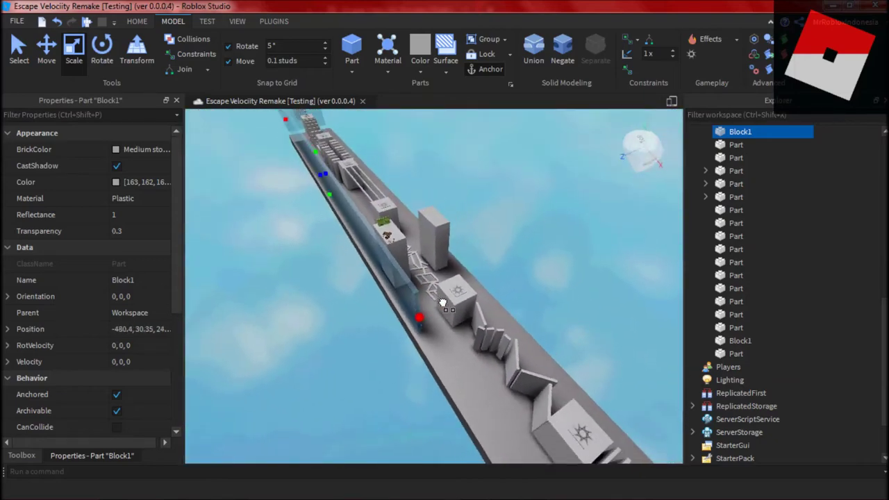
right_drag(443, 303, 482, 188)
Step: Duplicate the long wall and move the copy to the opposite long edge of the platform
key(ctrl+d)
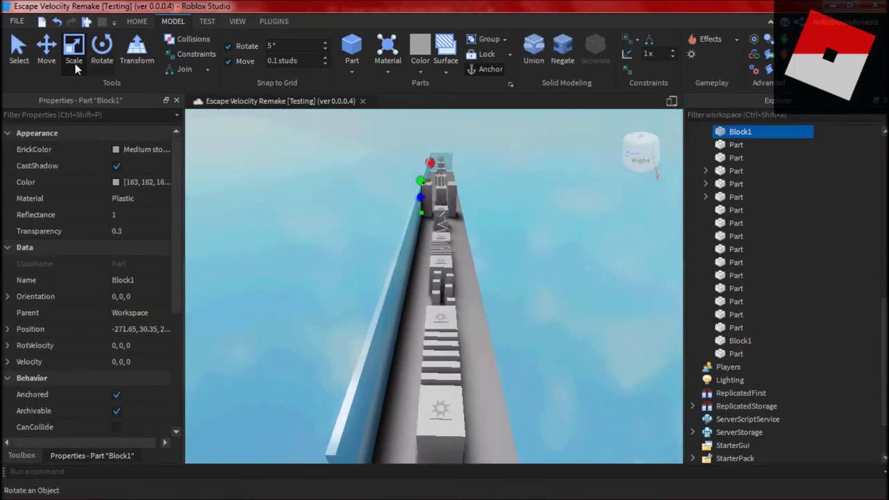
key(ctrl+2)
click(528, 256)
key(w)
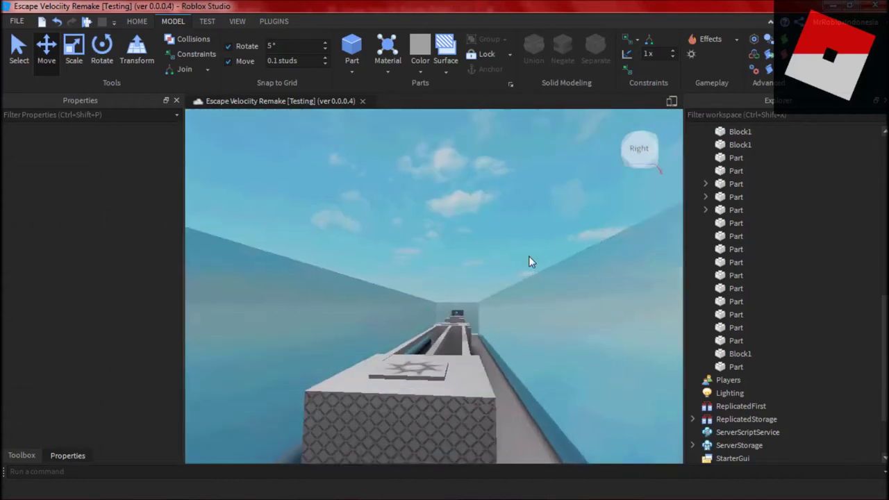
Step: Duplicate a long wall and scale the copy into a short wall closing the platform's end behind the gravity coil giver
right_drag(528, 261, 422, 176)
click(520, 248)
key(ctrl+d)
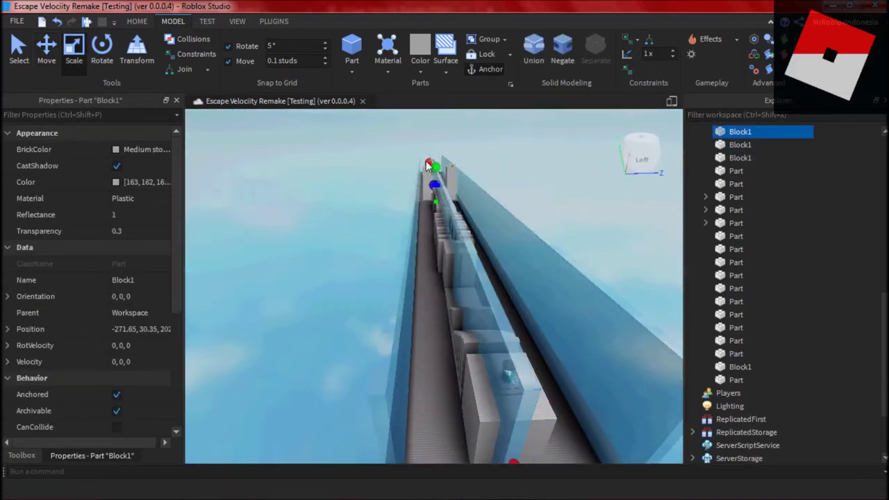
right_drag(497, 469, 457, 362)
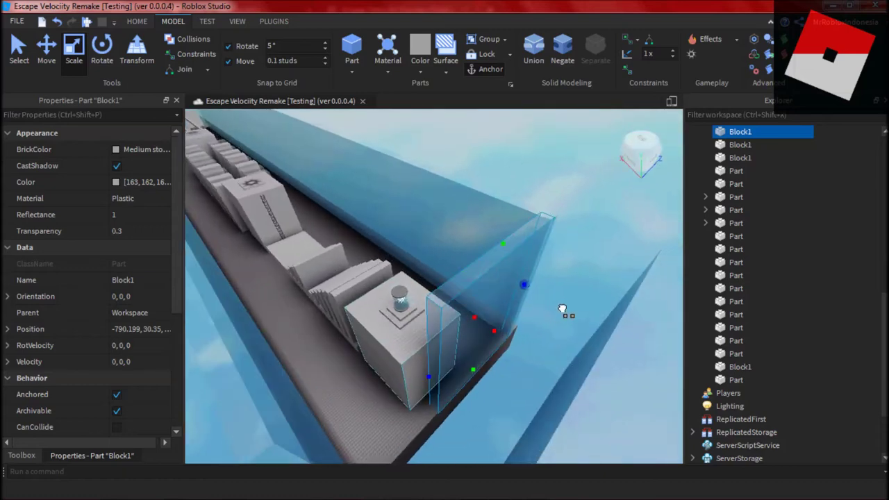
scroll(563, 309, up, 3)
click(291, 400)
right_drag(292, 400, 433, 361)
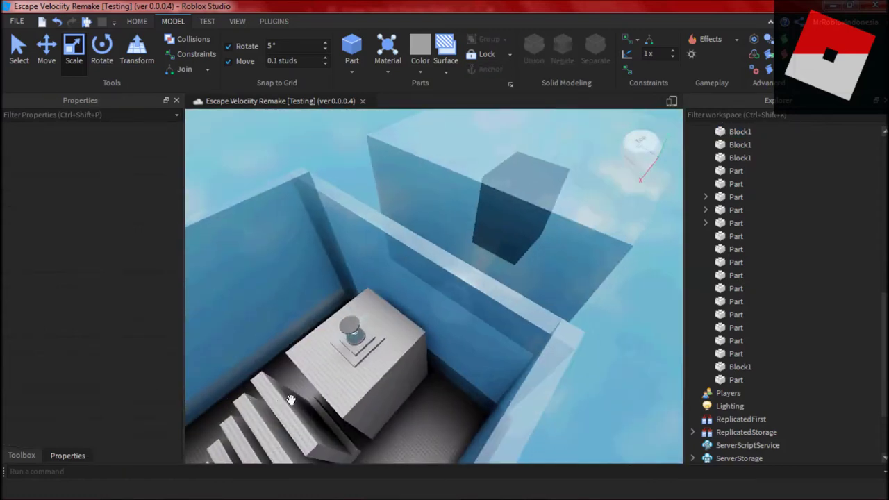
click(432, 359)
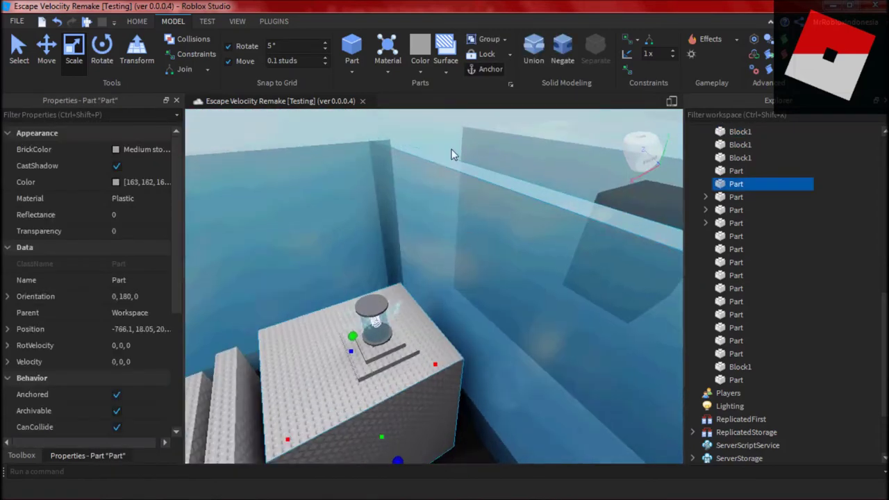
click(148, 234)
click(407, 137)
right_drag(406, 136, 476, 188)
click(333, 312)
click(139, 431)
Step: Duplicate the short end wall and move the copy along the platform to its other end
key(f)
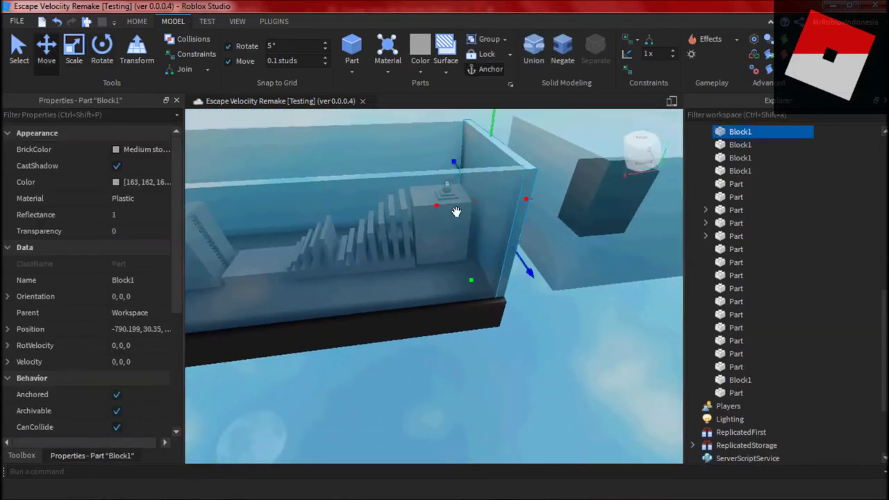
drag(456, 211, 254, 208)
Step: Switch to Notepad to review the update notes and return to Roblox Studio
key(alt+Tab)
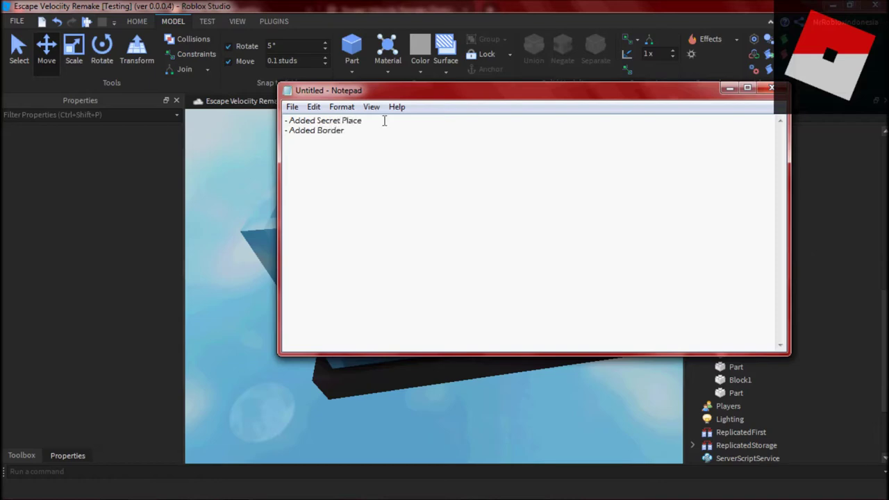
key(alt+Tab)
Step: Group the four Block1 walls around the platform into one model and name it Border
key(w)
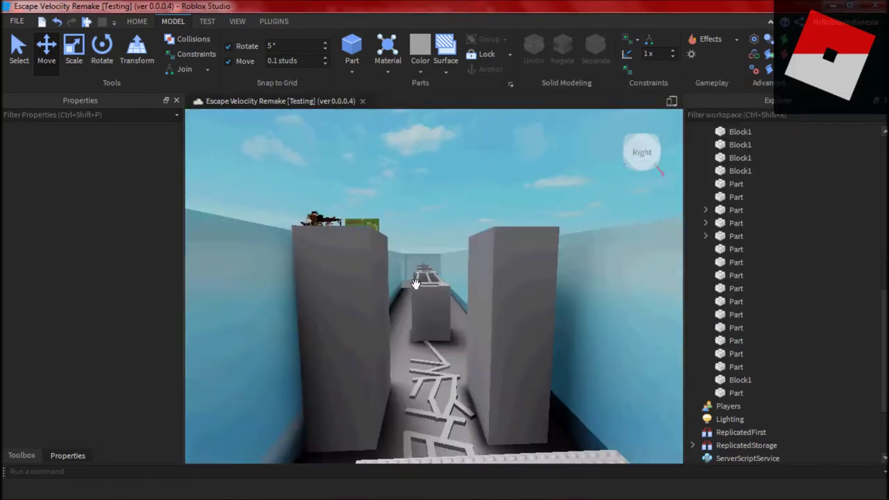
right_drag(444, 210, 439, 275)
scroll(426, 214, down, 5)
scroll(461, 280, up, 10)
scroll(459, 278, down, 3)
right_click(459, 275)
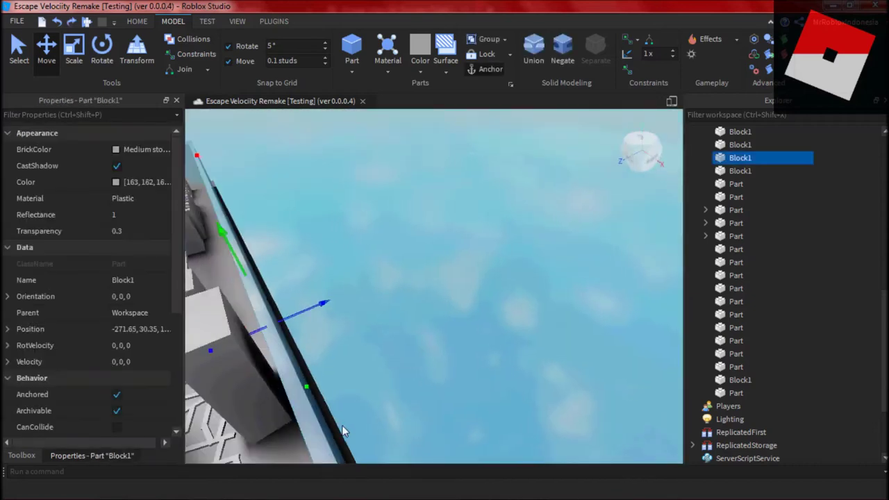
key(ctrl+g)
click(111, 167)
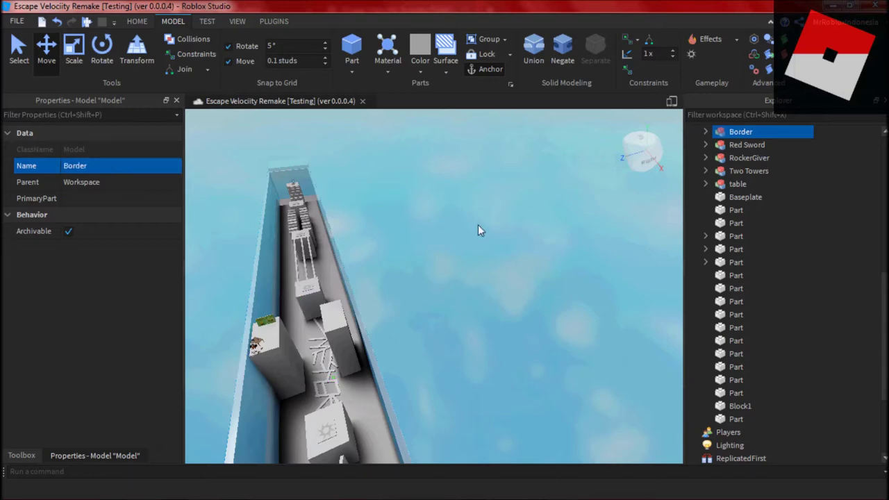
click(735, 249)
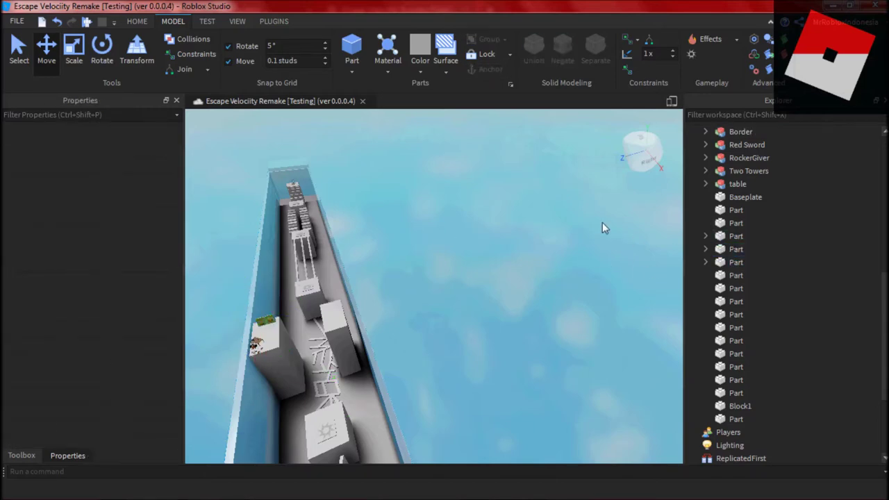
Step: Set the Lighting service's TimeOfDay to 11:00:00 and check the sun in the sky
right_drag(571, 343, 571, 343)
click(729, 444)
right_drag(269, 343, 269, 344)
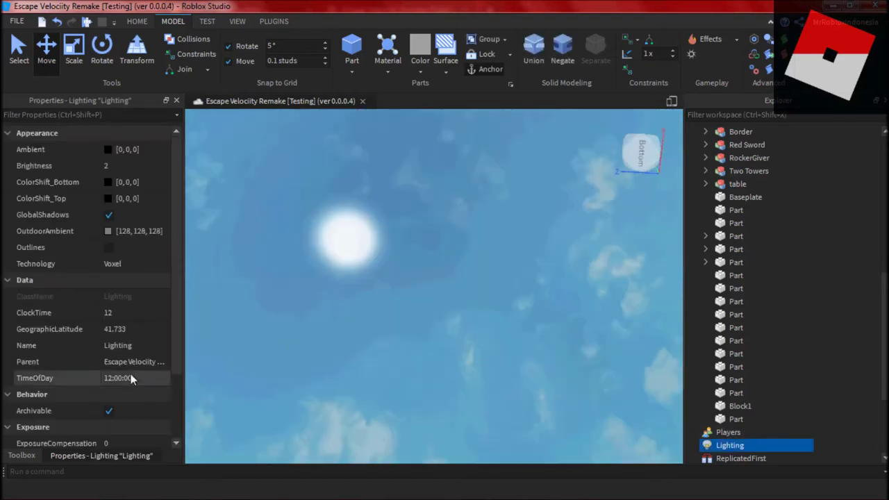
right_drag(328, 322, 328, 321)
right_click(328, 321)
click(730, 445)
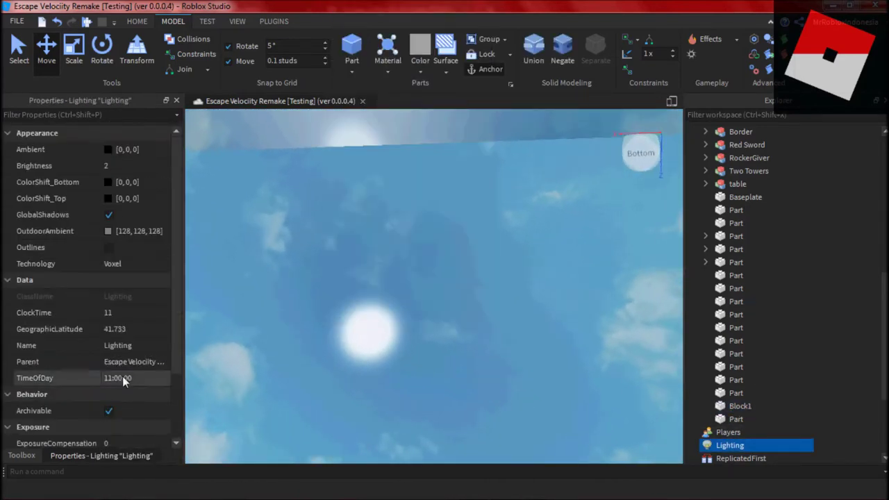
right_drag(505, 354, 504, 355)
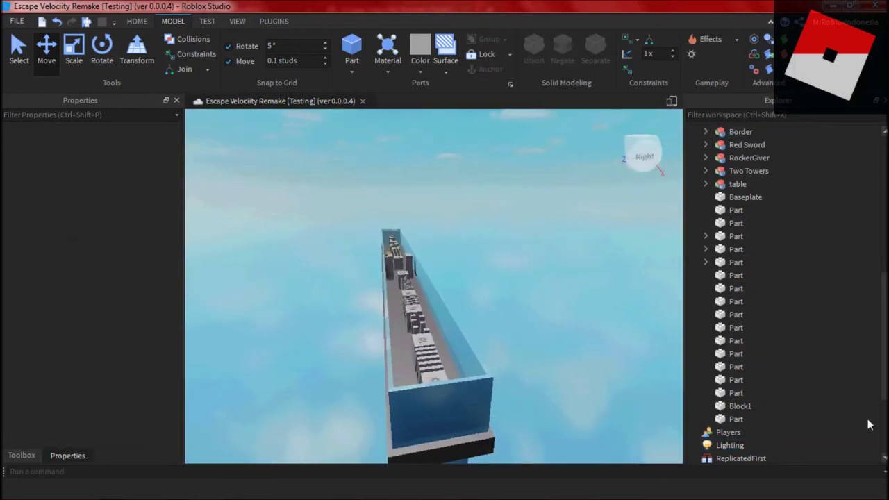
drag(739, 418, 750, 312)
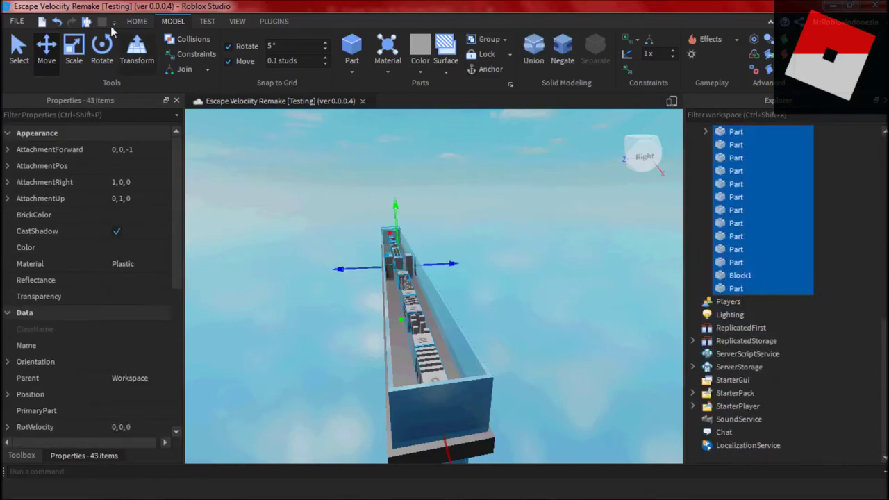
key(ctrl+2)
right_drag(548, 250, 570, 250)
drag(490, 320, 600, 274)
right_drag(600, 274, 618, 299)
drag(617, 300, 444, 365)
click(479, 427)
Step: Delete the HumanoidRootPart from the "..." character model seated behind the table
scroll(478, 427, up, 10)
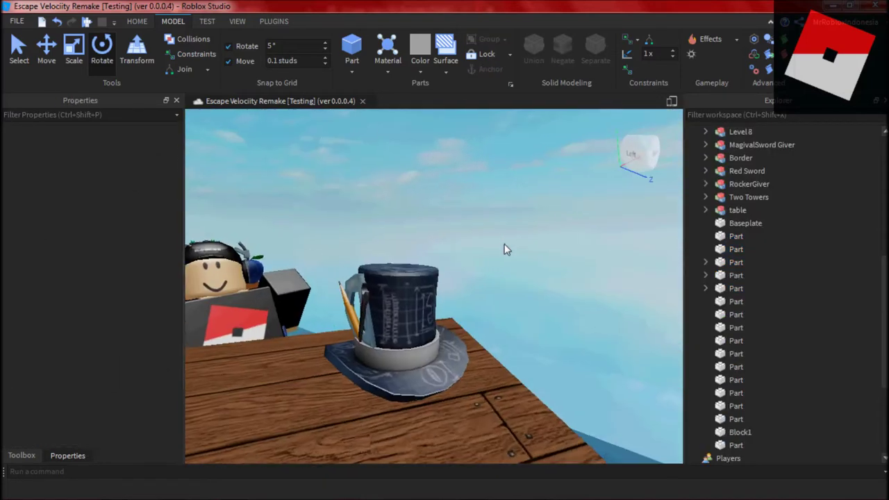
scroll(504, 249, down, 5)
click(455, 285)
click(457, 295)
click(717, 222)
click(717, 223)
click(757, 197)
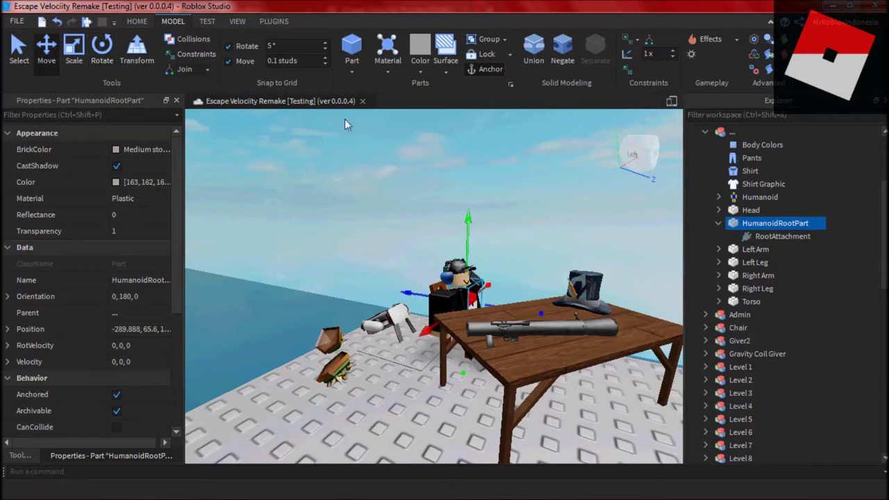
key(Delete)
Step: Check the properties and contents of the Humanoid inside the "..." character model
click(751, 199)
click(718, 198)
click(718, 197)
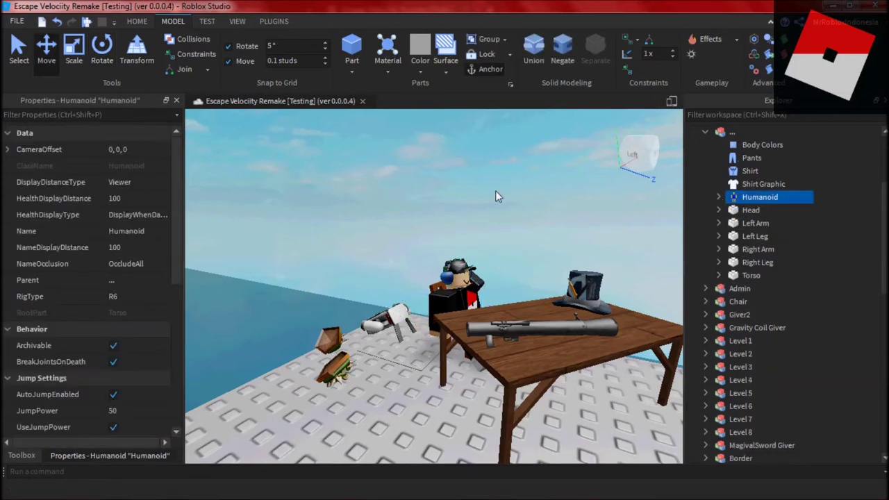
click(500, 190)
right_drag(499, 190, 500, 190)
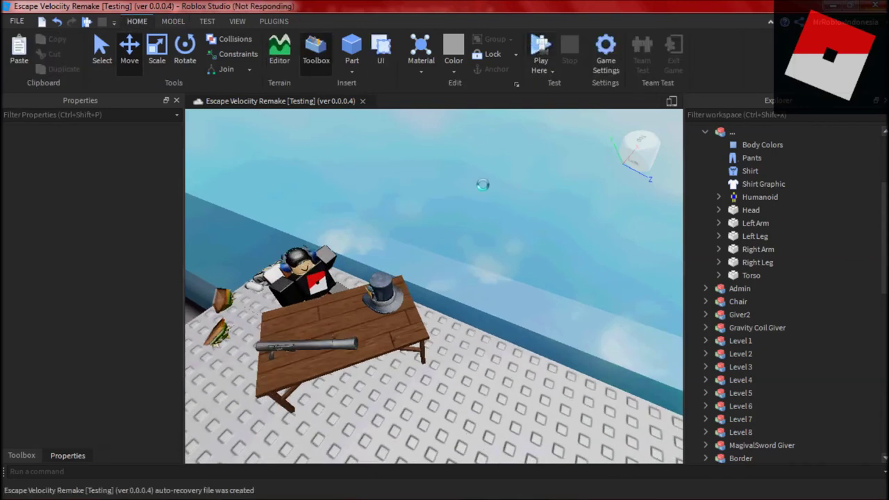
Step: Playtest the place around the table platform and border wall, trying out the rocket launcher and the sword
click(503, 491)
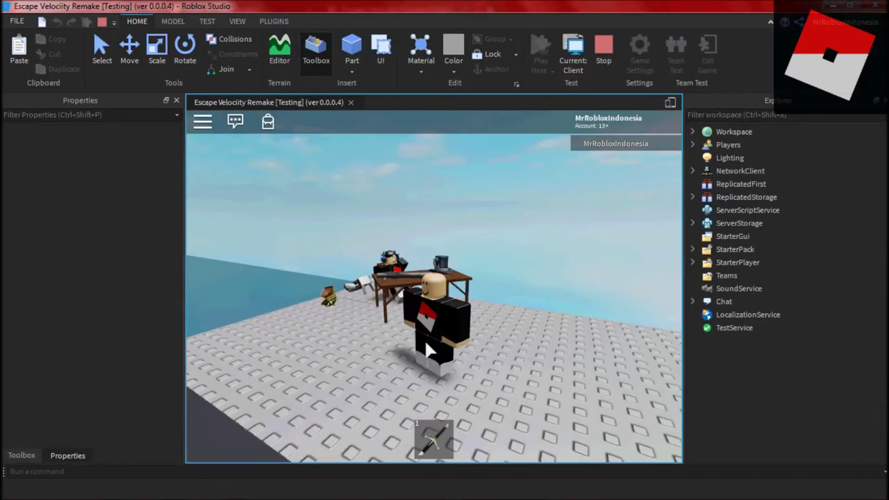
right_drag(426, 347, 433, 287)
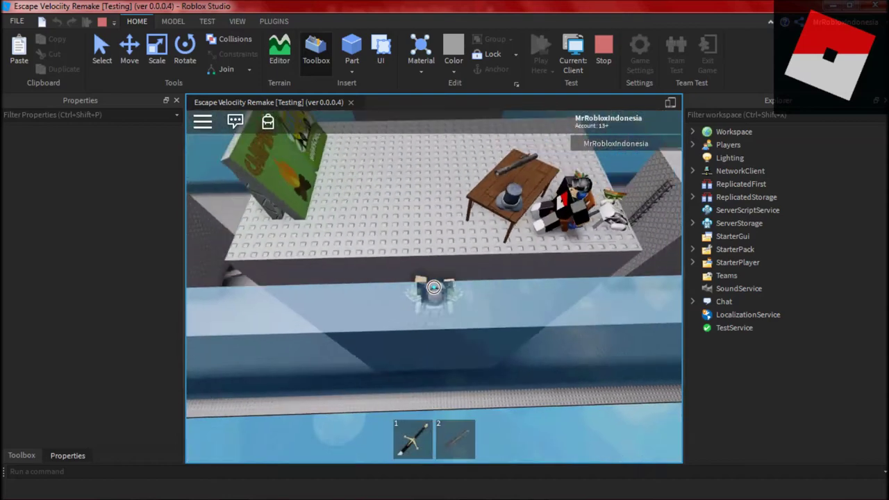
key(2)
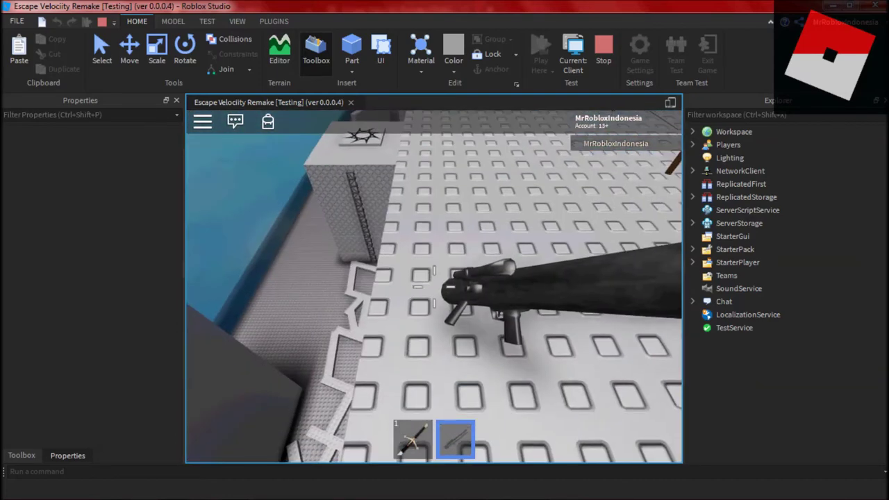
key(2)
key(2)
key(1)
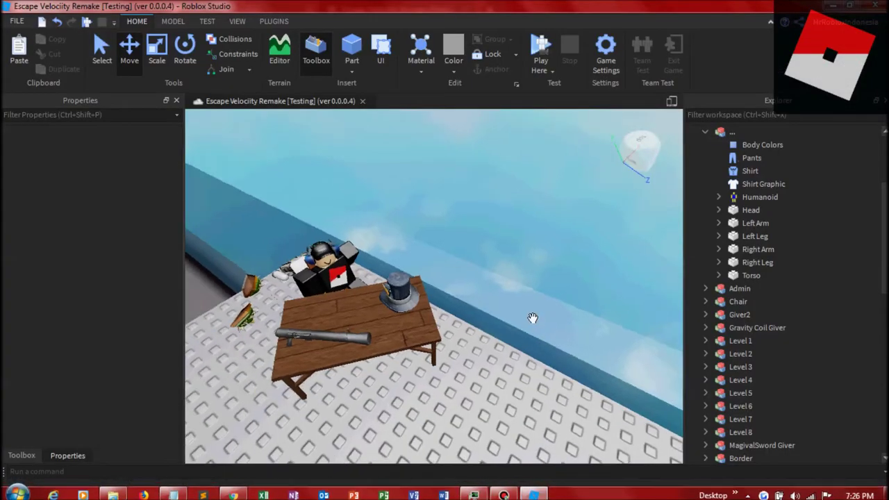
right_drag(532, 318, 532, 323)
click(718, 198)
scroll(742, 214, up, 3)
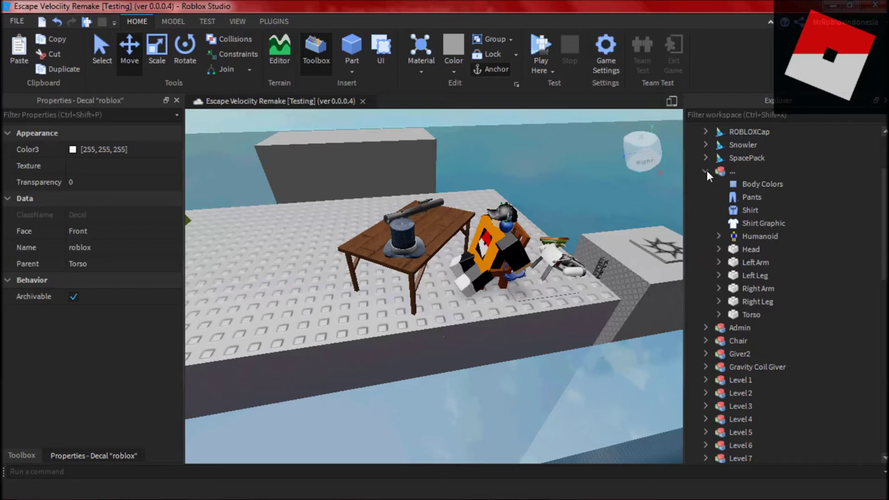
click(749, 248)
shift+click(755, 261)
drag(755, 262, 783, 280)
drag(758, 318, 758, 318)
key(ctrl+z)
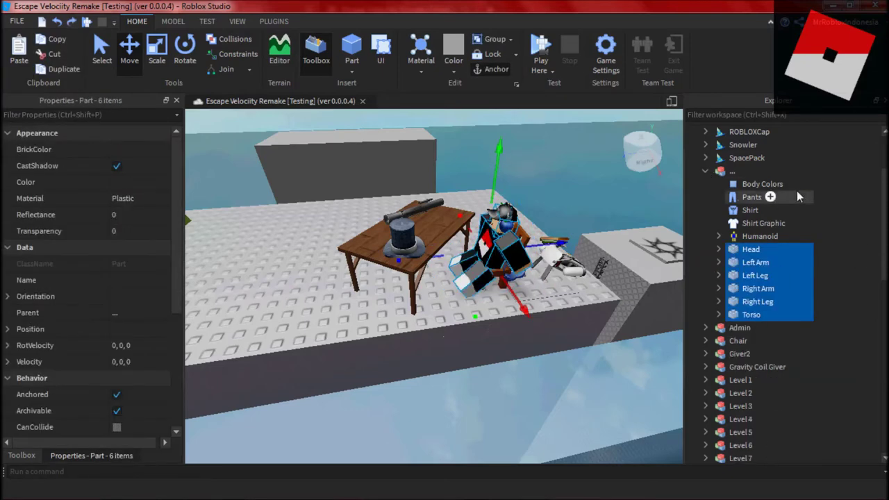
click(856, 204)
key(ctrl+z)
key(ctrl+z)
key(ctrl+z)
key(ctrl+z)
key(ctrl+z)
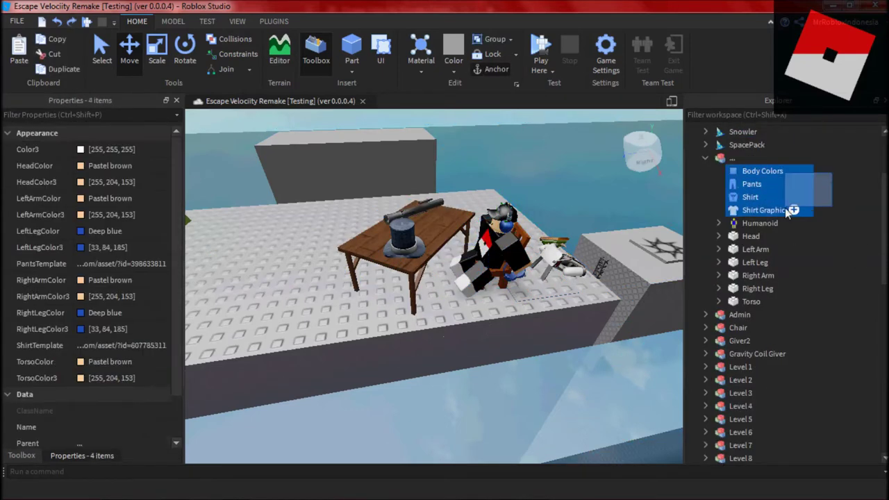
key(ctrl+z)
key(ctrl+z)
key(ctrl+z)
key(ctrl+z)
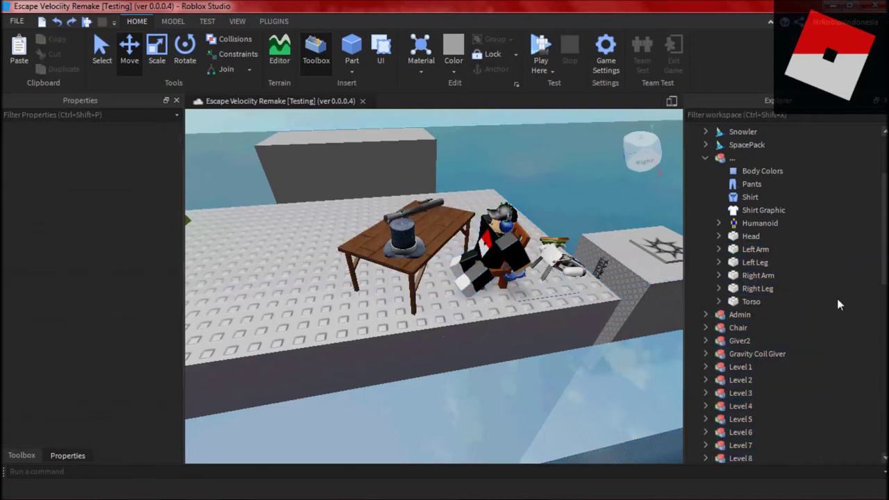
Step: Group the clothing, Humanoid and body parts of the "..." character into a nested model and select its Humanoid
key(ctrl+y)
key(ctrl+y)
key(ctrl+y)
key(ctrl+y)
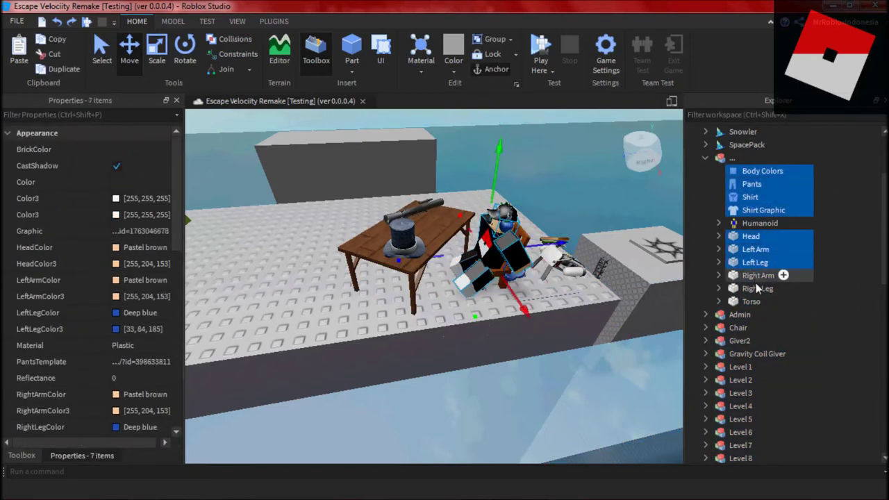
click(758, 171)
key(ctrl+z)
key(ctrl+z)
key(ctrl+z)
key(ctrl+z)
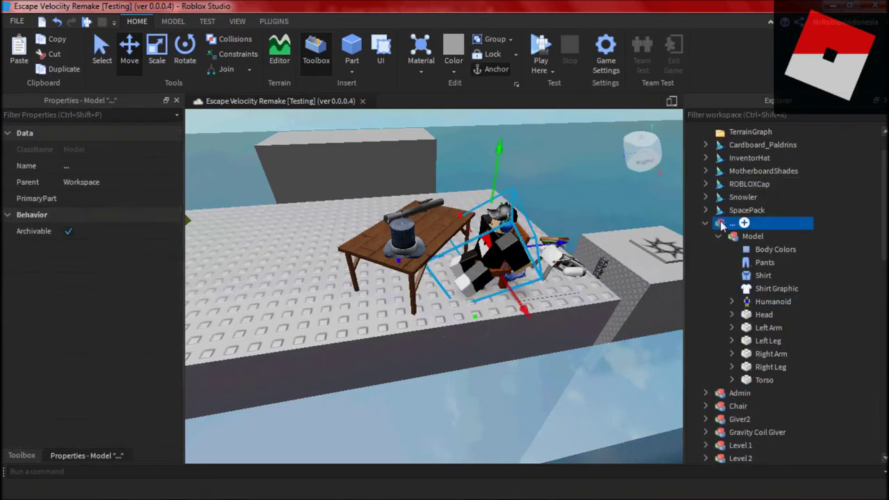
key(ctrl+y)
key(ctrl+y)
key(ctrl+y)
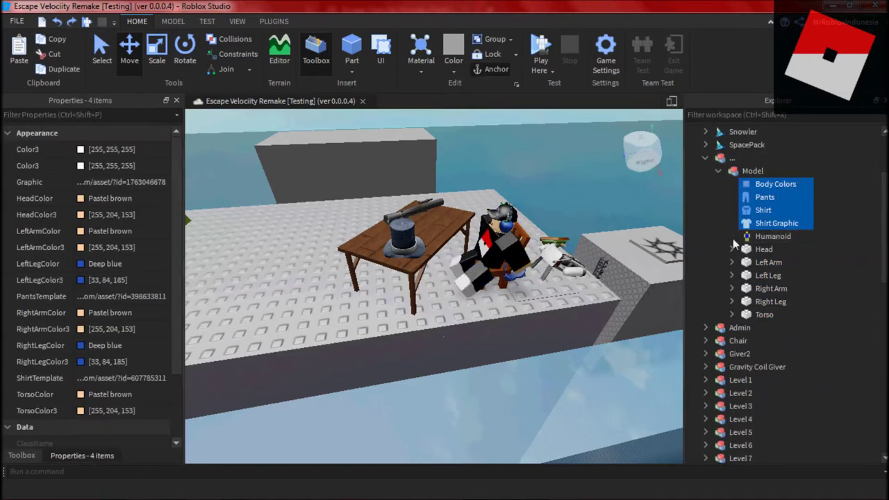
key(ctrl+y)
click(752, 237)
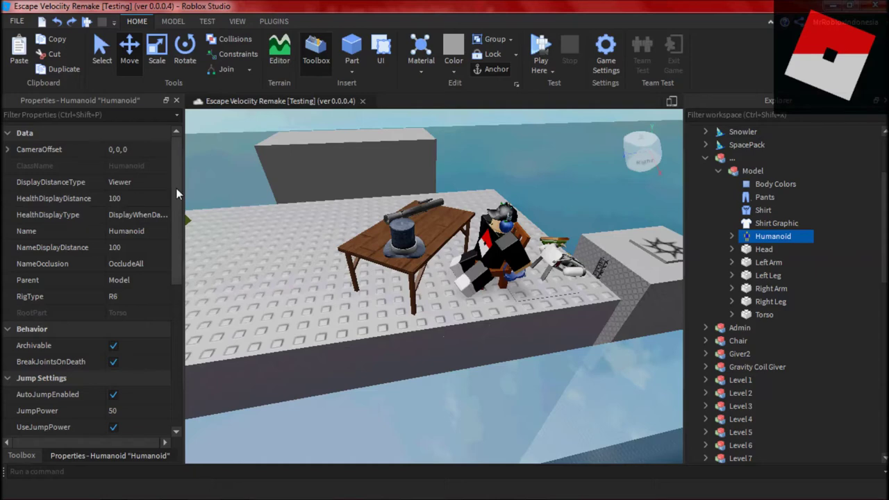
Step: Undo the nested grouping in the "..." character and turn off BreakJointsOnDeath on its Humanoid
key(ctrl+z)
key(ctrl+z)
key(ctrl+z)
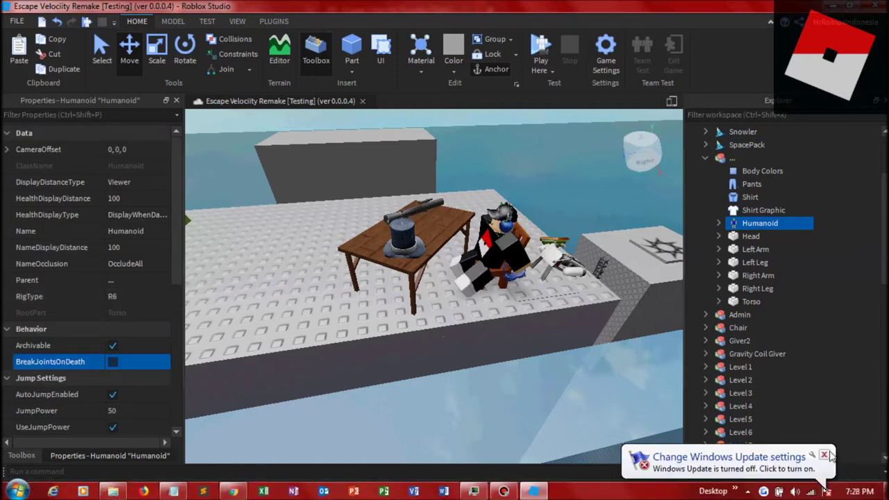
Step: Set the "..." character Humanoid's HealthDisplayType to AlwaysOff and its NameOcclusion to NoOcclusion
click(824, 455)
click(137, 202)
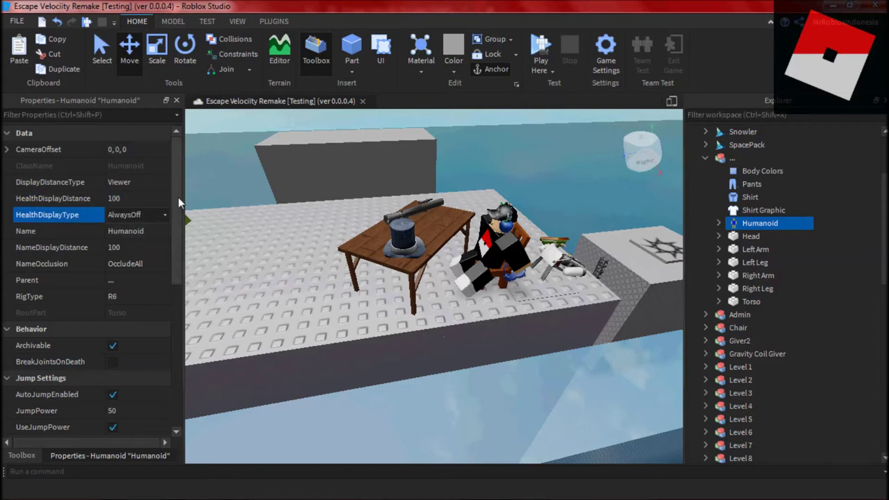
click(159, 278)
click(162, 264)
scroll(163, 264, up, 2)
click(164, 262)
scroll(152, 292, down, 3)
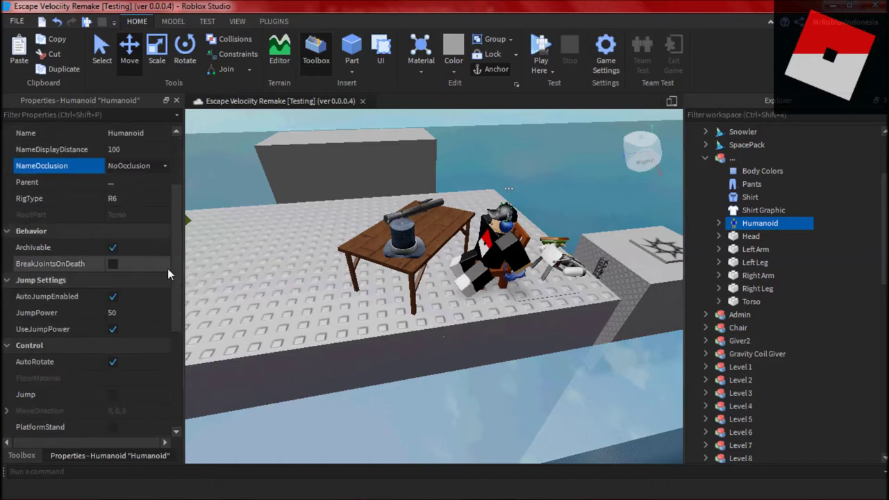
scroll(155, 292, up, 3)
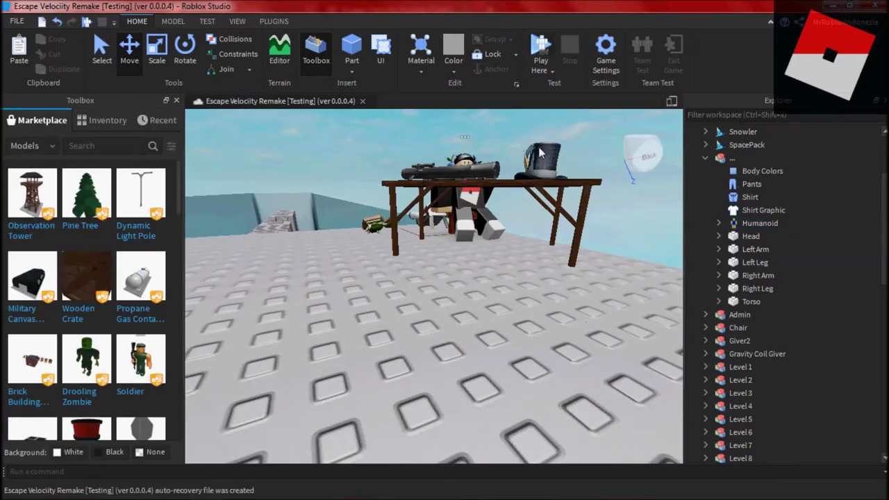
Step: Playtest the place again, checking the seated character and trying the Admin Sword around the platform, and stop the test
key(F5)
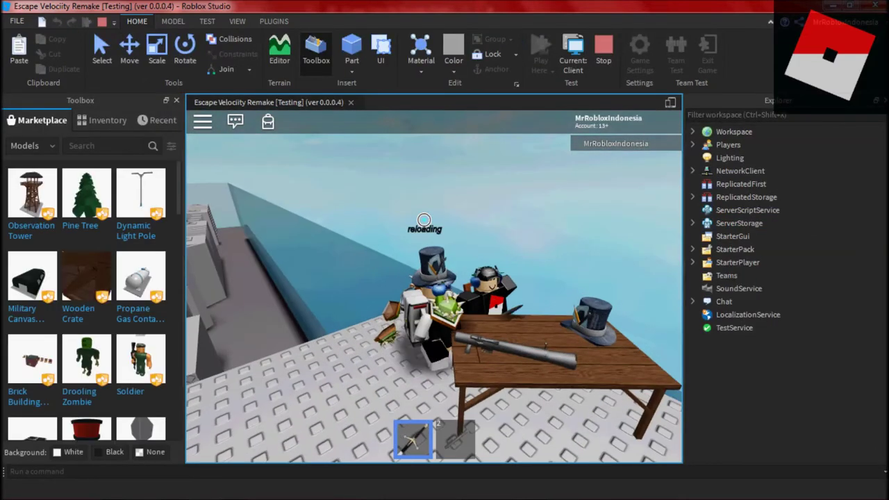
key(1)
scroll(434, 287, up, 5)
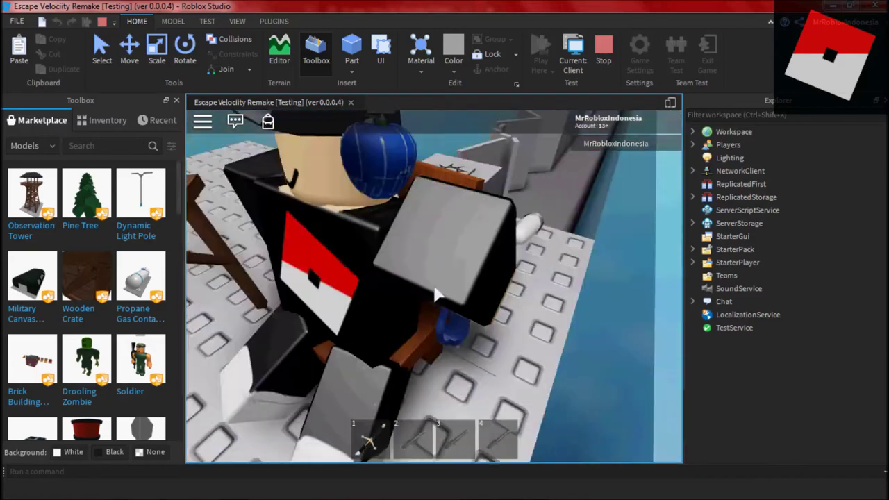
key(5)
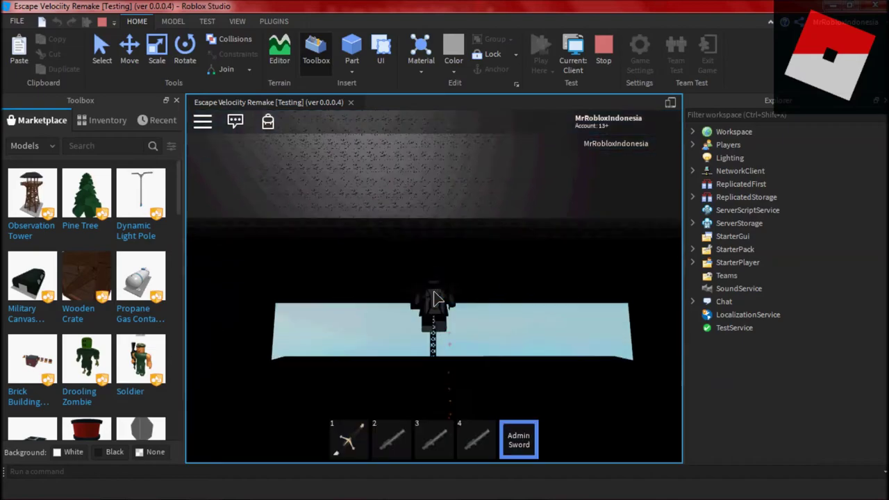
key(5)
key(5)
key(w)
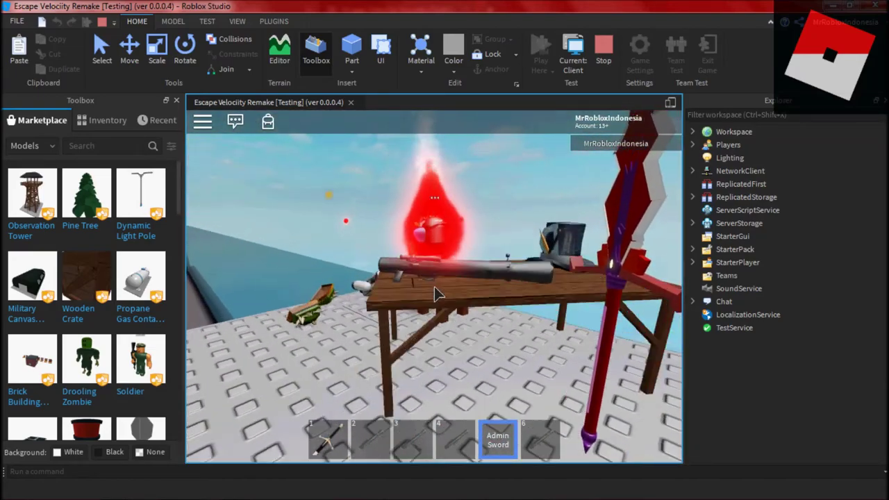
key(w)
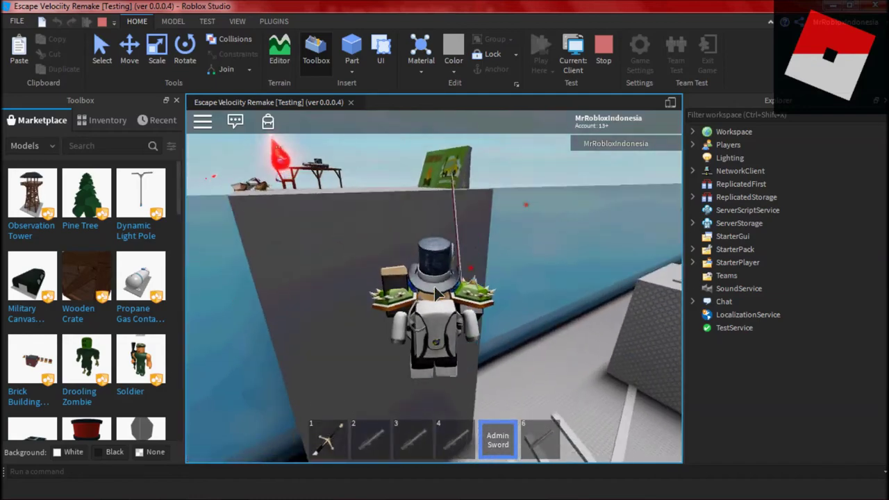
key(w)
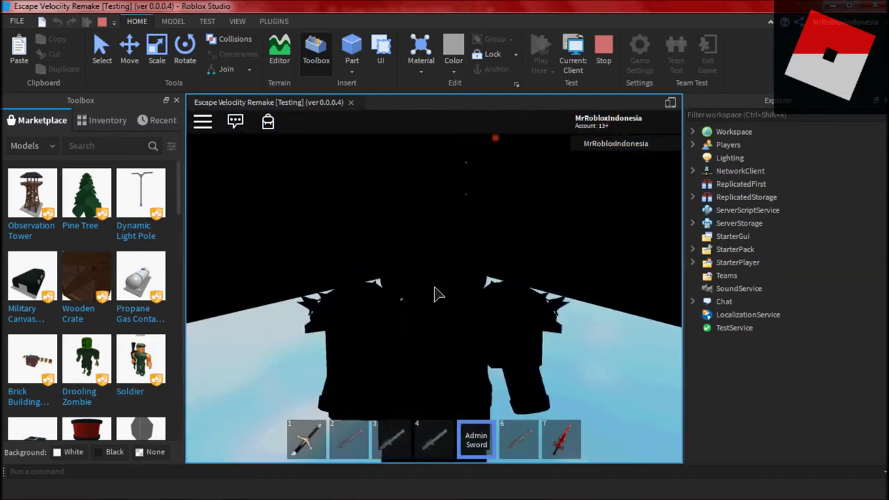
click(603, 47)
Step: Browse the Toolbox's Marketplace models for something to add to the course
right_drag(581, 225, 373, 229)
scroll(341, 238, up, 3)
scroll(142, 254, down, 5)
scroll(141, 251, down, 15)
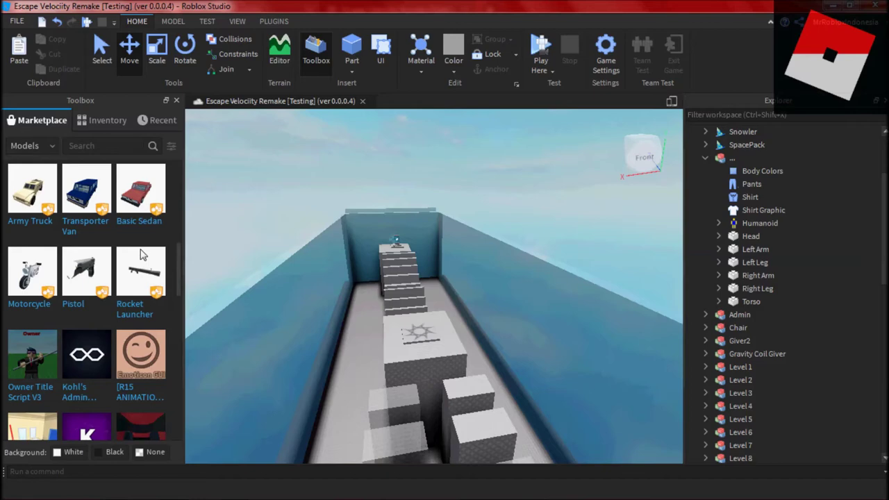
scroll(84, 308, down, 10)
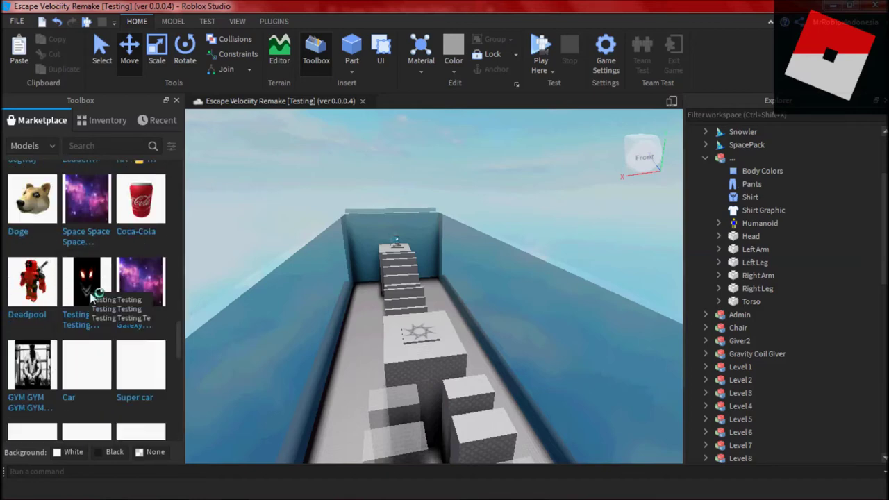
Step: Switch the Marketplace category to Images and look through the available assets
click(41, 145)
click(34, 181)
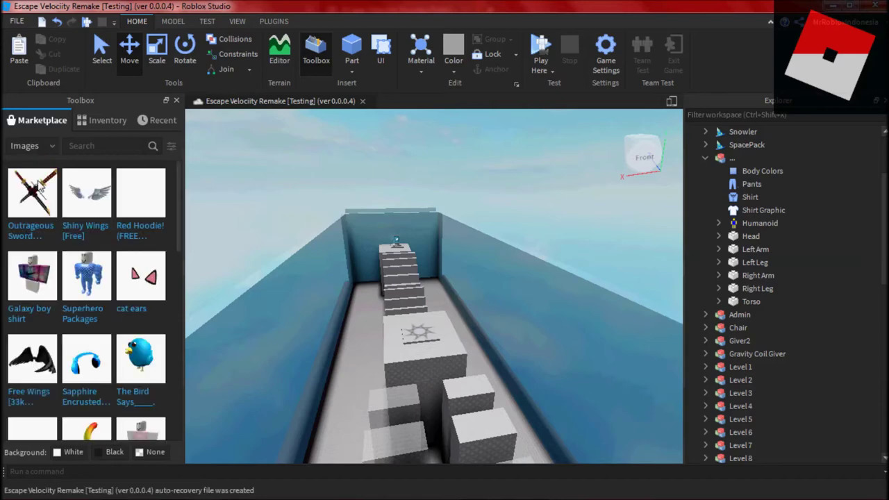
scroll(87, 313, down, 3)
scroll(87, 312, up, 3)
Step: Return the Marketplace category to Models and apply different search options to the listing
click(33, 145)
click(34, 164)
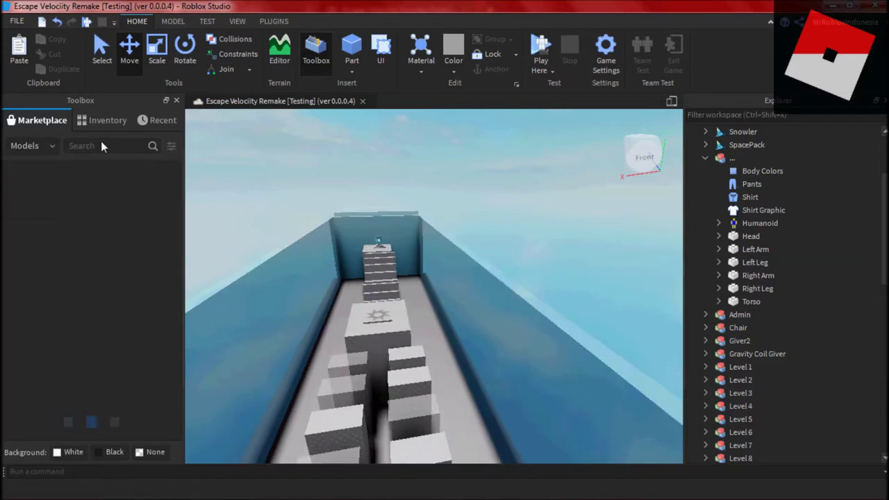
click(172, 145)
click(158, 323)
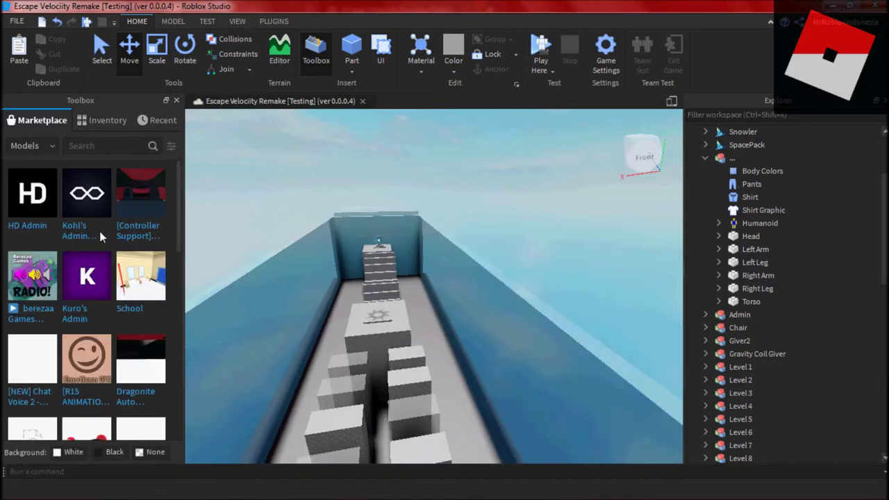
Step: Re-sort the Marketplace's Models listing several times with different search options and look over the offered models
click(172, 145)
click(40, 264)
click(159, 323)
click(172, 145)
click(171, 145)
click(171, 145)
click(35, 260)
click(159, 321)
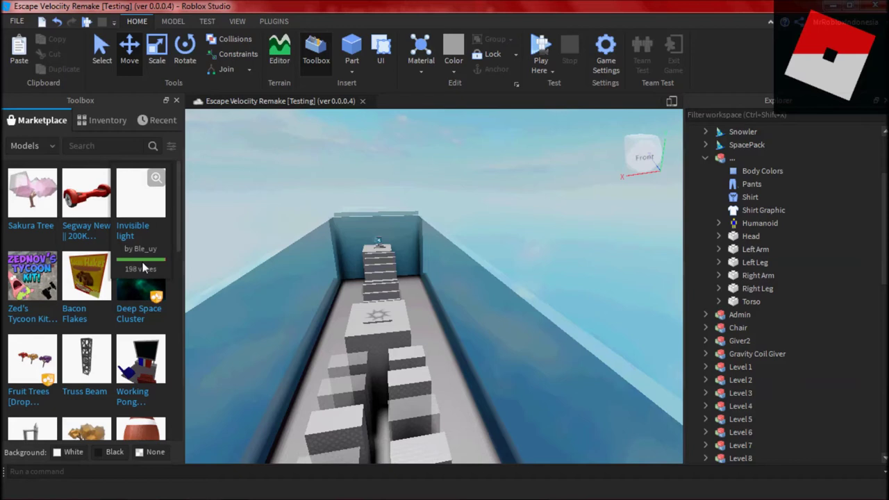
click(172, 145)
click(42, 230)
click(154, 321)
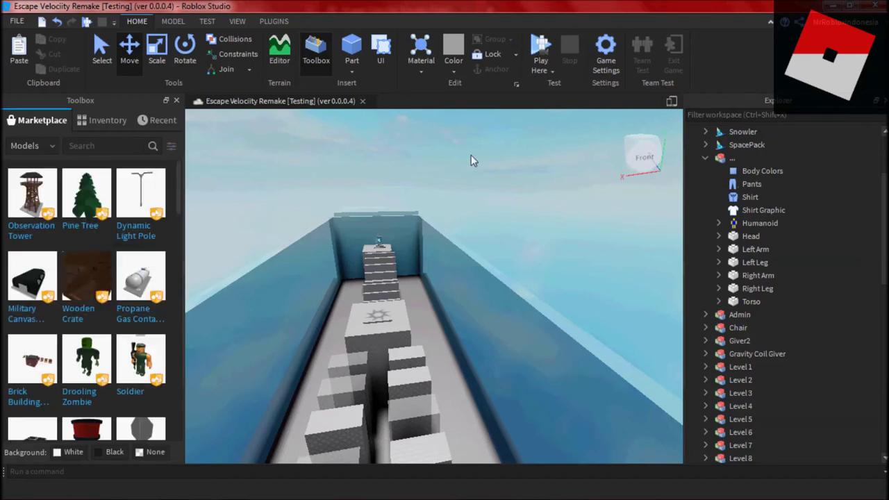
Step: Stretch the flat part outside the course border sideways with Scale, showing the Properties panel in place of the Toolbox
scroll(514, 229, up, 8)
scroll(525, 180, up, 10)
click(456, 293)
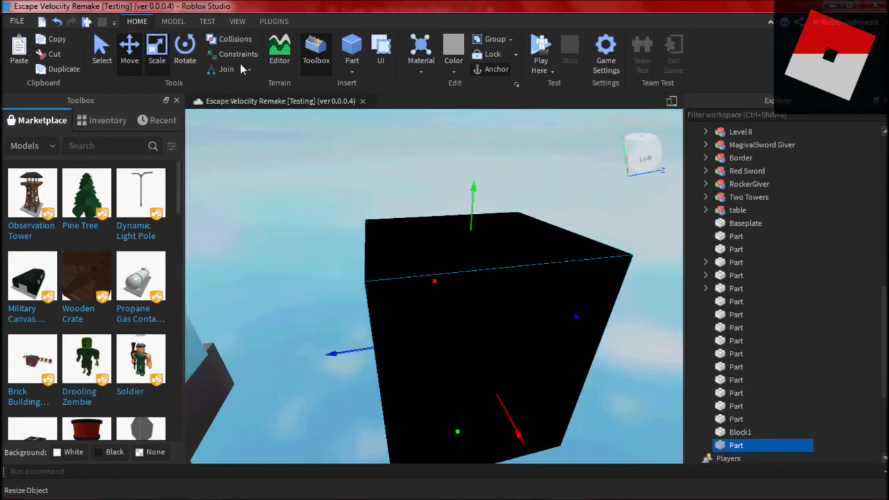
click(154, 48)
key(s)
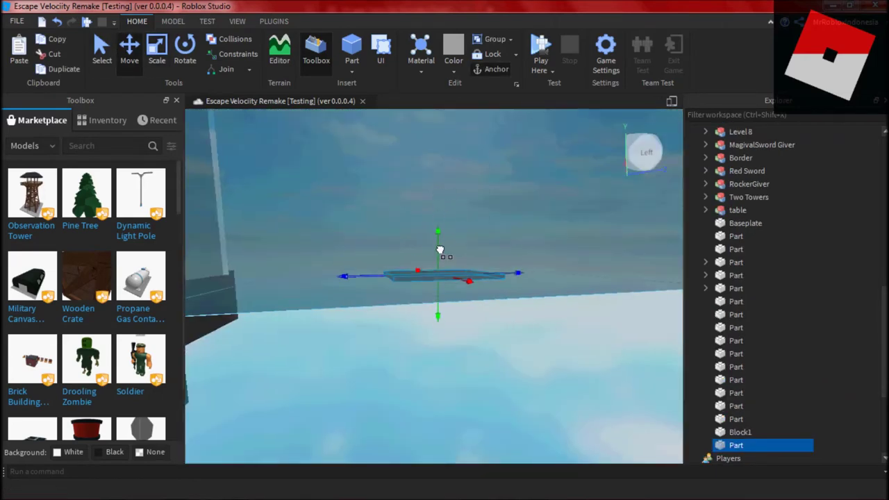
mouse_move(440, 250)
right_down()
mouse_move(444, 224)
mouse_move(444, 243)
right_up()
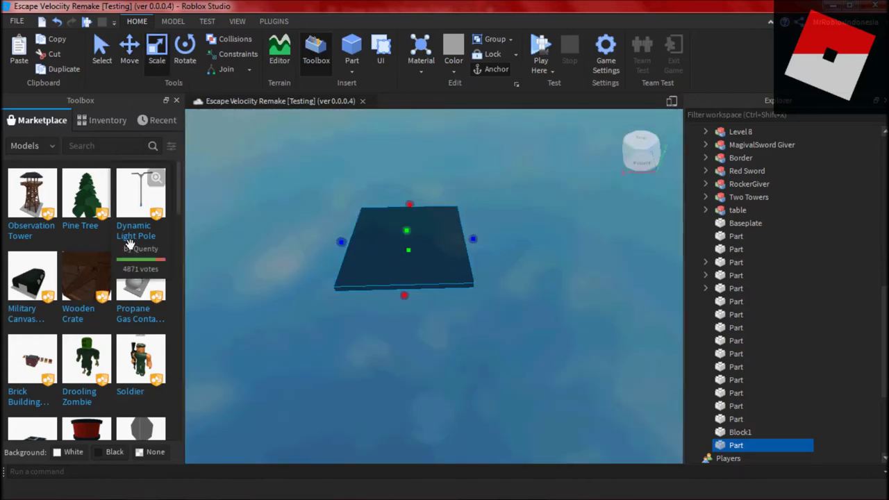
click(177, 99)
click(237, 21)
click(64, 52)
drag(474, 239, 506, 229)
Step: Select the large dark part beneath the course to examine its properties
right_drag(506, 229, 480, 371)
click(587, 341)
click(479, 288)
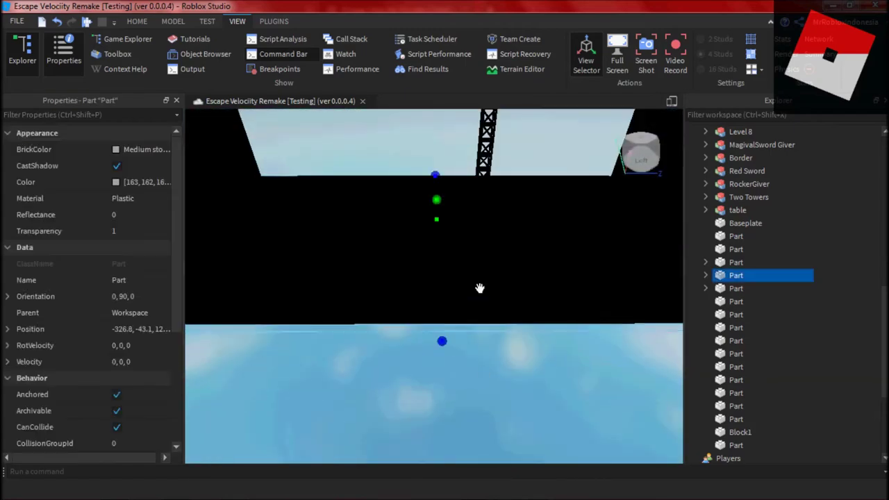
Step: Look through the Downloads folder for a usable image and search the computer for Paint
key(super+e)
click(218, 294)
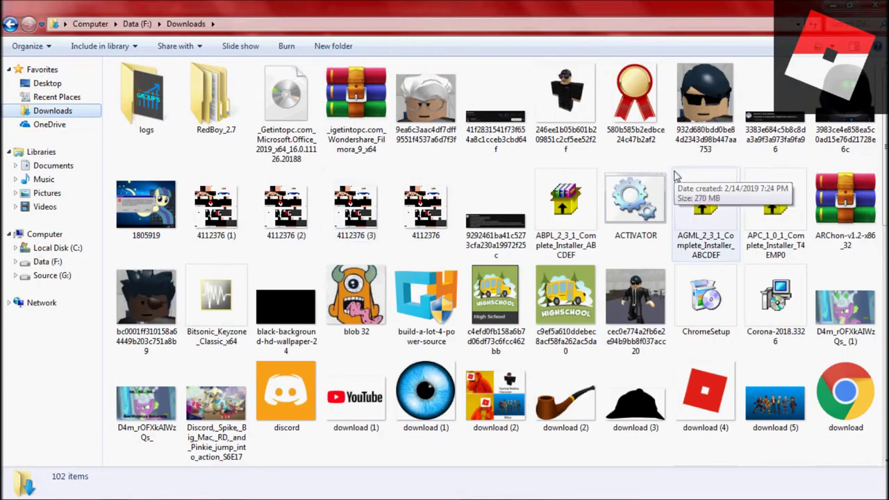
scroll(677, 177, down, 3)
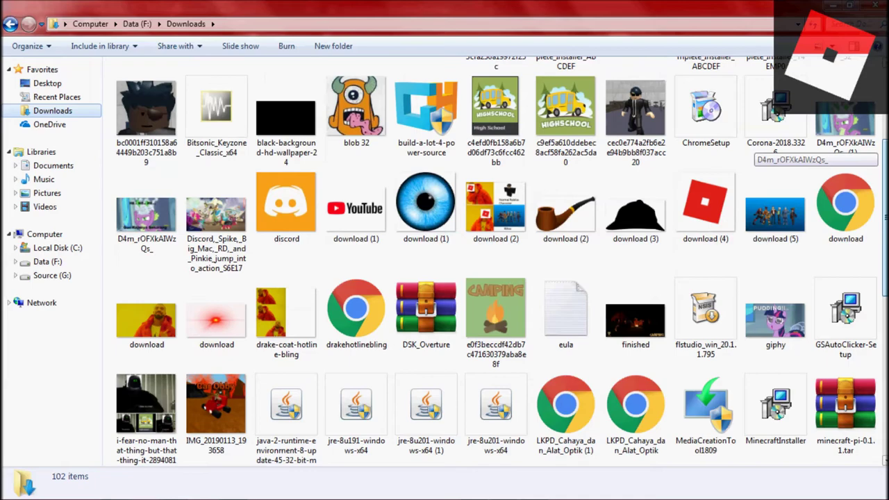
scroll(757, 147, down, 6)
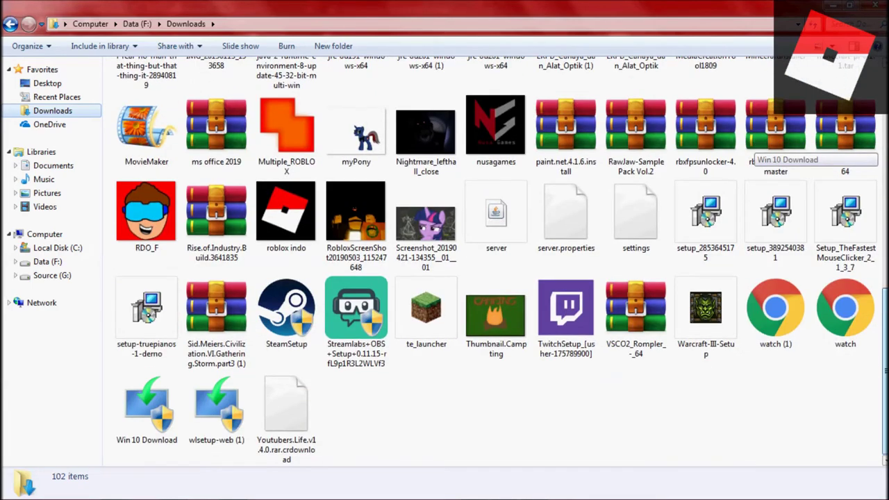
key(super)
text(paint)
key(Escape)
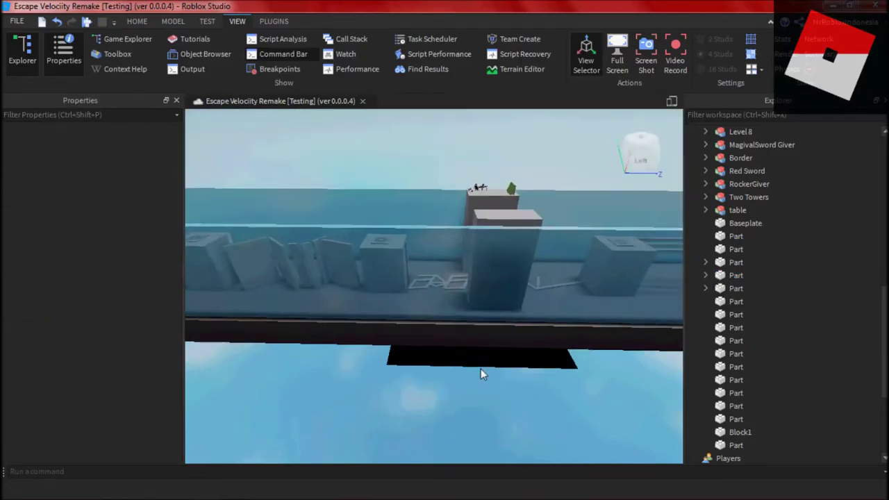
Step: Examine the table model and a part of the Two Towers model in Roblox Studio from different sides
right_drag(481, 374, 481, 368)
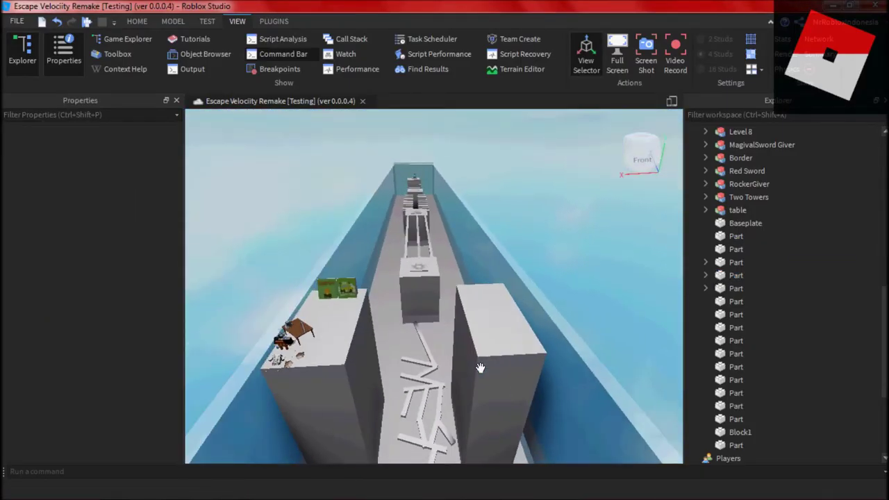
right_drag(597, 249, 597, 251)
click(737, 210)
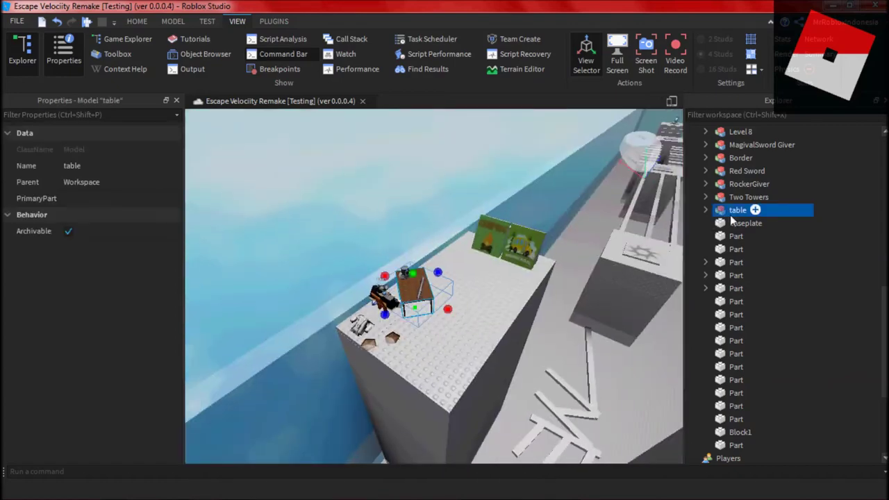
click(381, 164)
right_drag(380, 165, 381, 165)
click(445, 285)
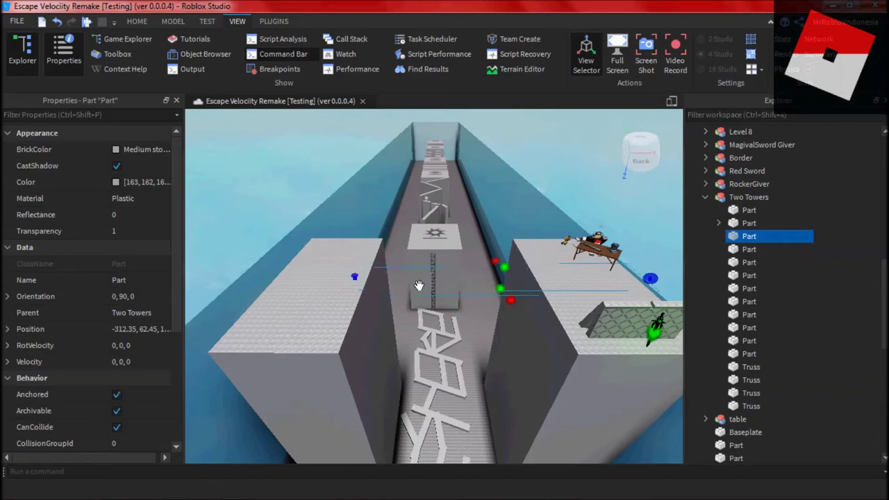
Step: Switch to Paint and resize the blank canvas to about 800 by 400 pixels
key(alt+Tab)
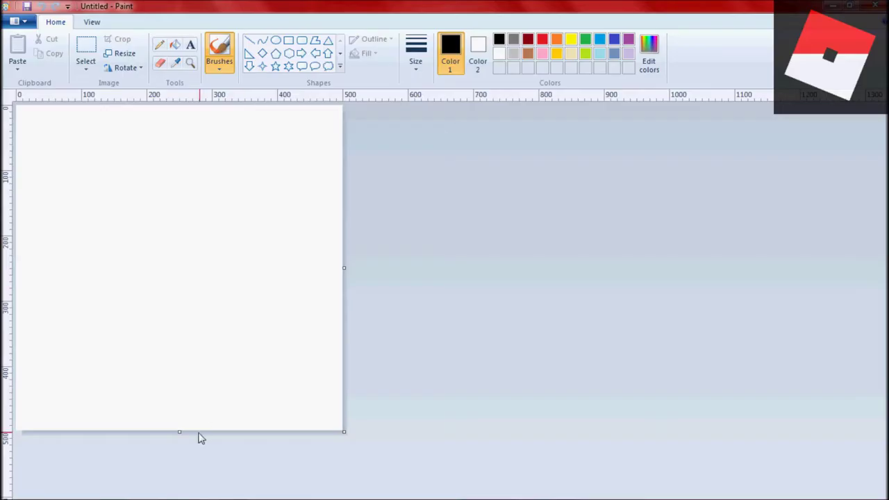
drag(166, 370, 166, 369)
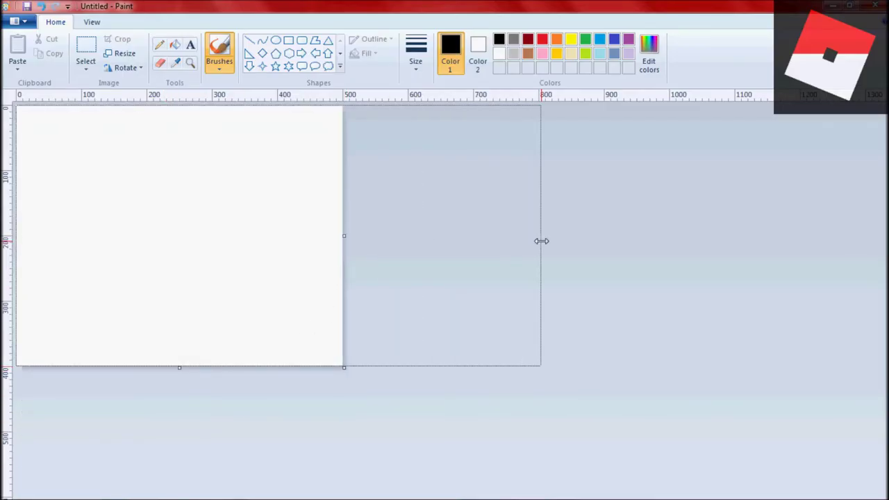
drag(541, 241, 540, 241)
Step: Add the grey bold text "Hes Here!" at size 48 in Bookman Old Style and shrink its text box to fit
click(191, 46)
drag(96, 140, 470, 265)
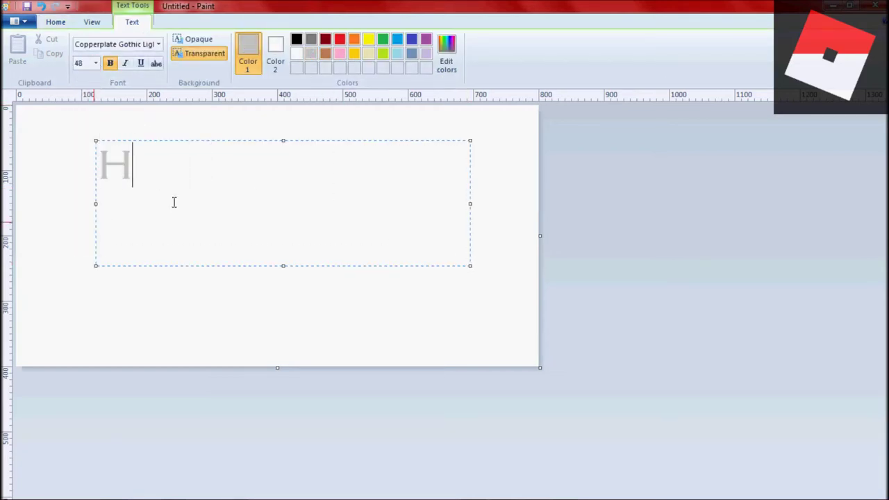
key(ctrl+a)
click(159, 44)
scroll(177, 122, up, 2)
click(174, 97)
drag(470, 203, 323, 202)
drag(209, 265, 215, 205)
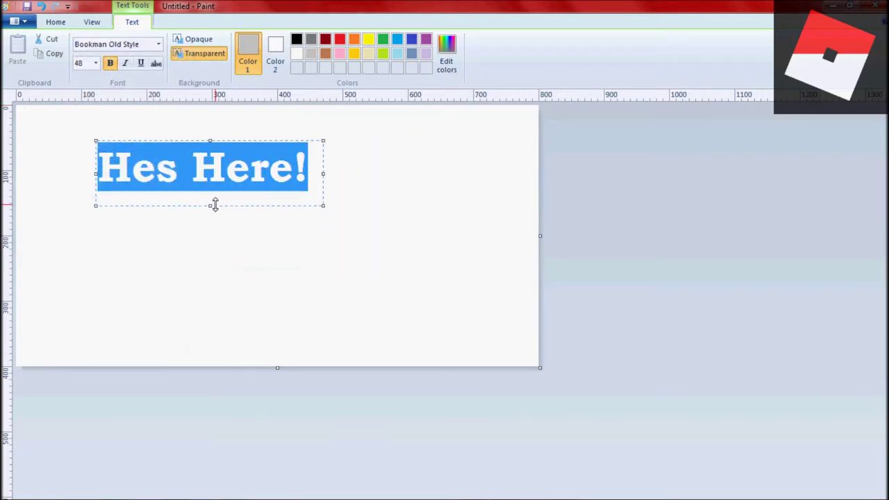
Step: Move the "Hes Here!" text to about the middle of the canvas and set its font to Comic Sans MS
drag(276, 140, 345, 192)
click(159, 44)
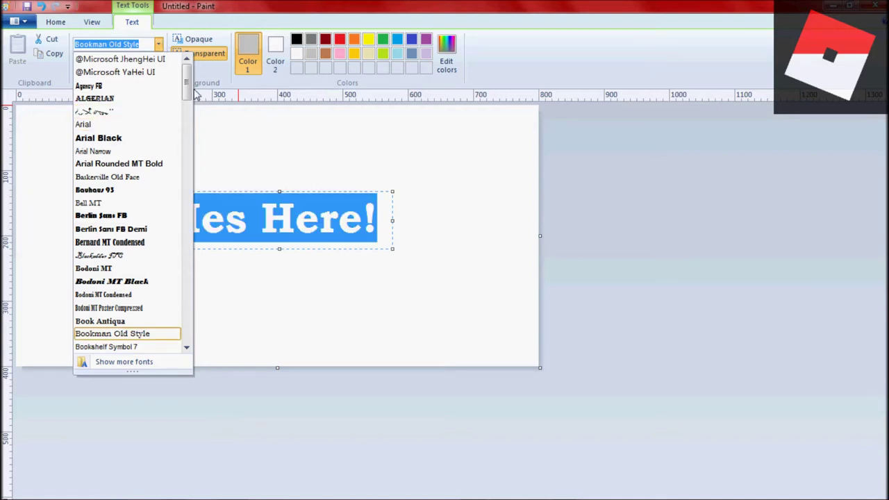
scroll(188, 116, down, 8)
click(104, 249)
click(370, 152)
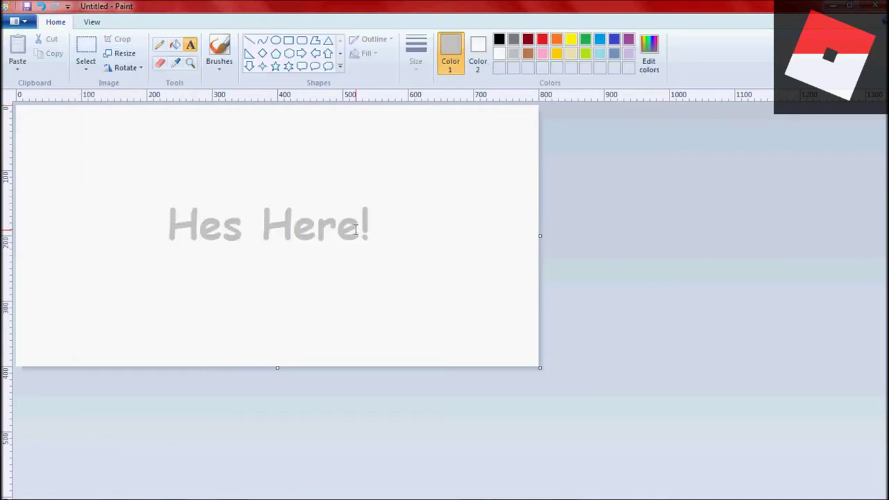
Step: Search the web for "morse code" in a new browser tab, open the Morse Code Translator, and return to Paint
key(alt+Tab)
click(484, 9)
text(morse)
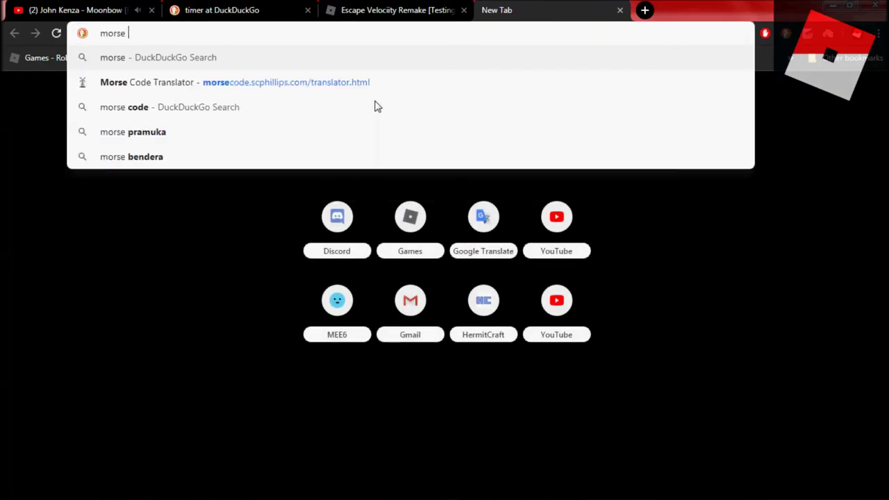
key(Return)
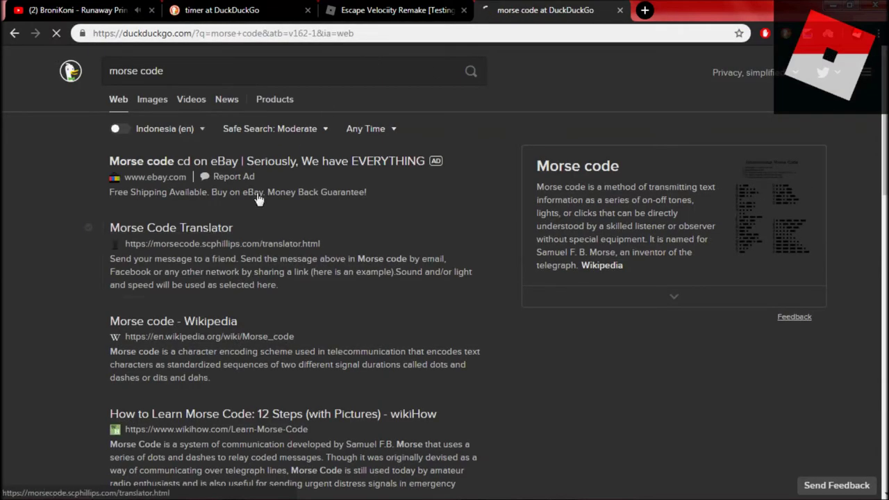
click(112, 492)
click(563, 492)
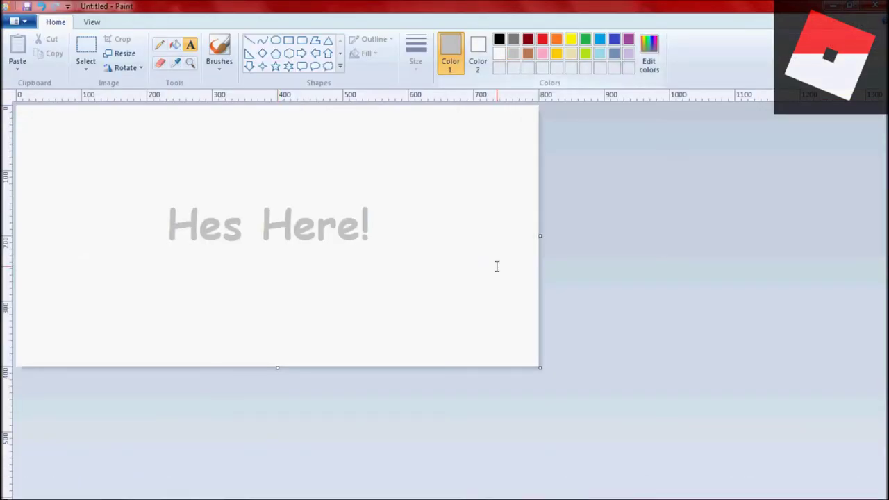
Step: Fill the canvas with black and place the text "Hes Here!" in white Comic Sans MS near its middle
click(175, 45)
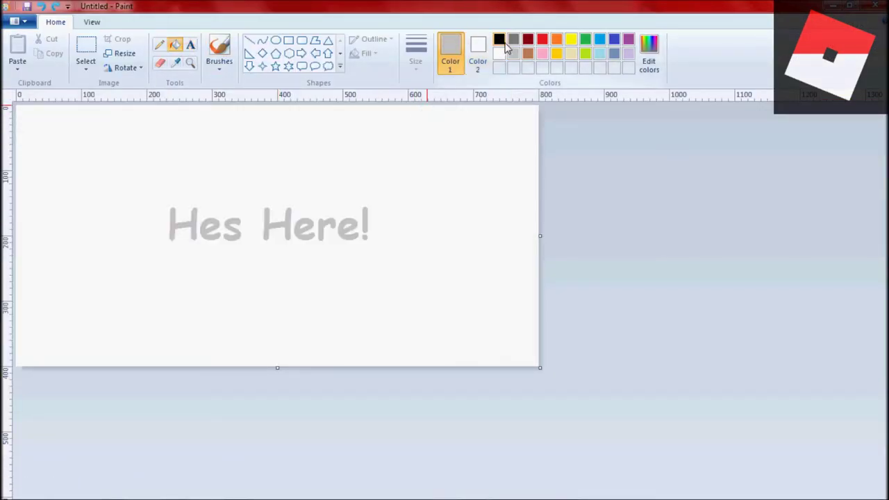
click(499, 39)
click(350, 220)
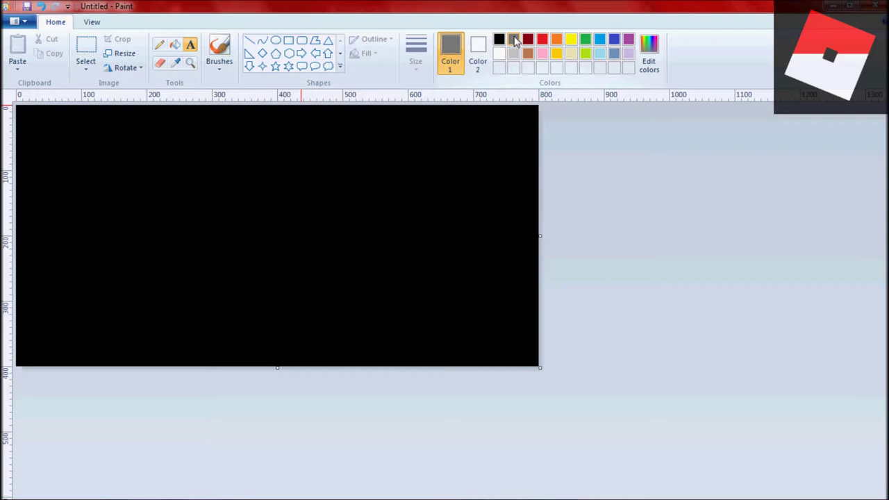
click(199, 167)
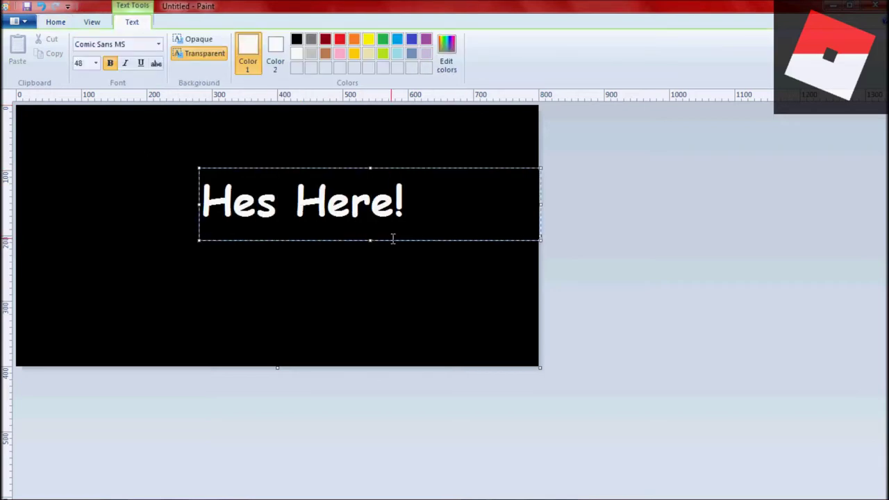
drag(541, 203, 409, 203)
drag(357, 166, 327, 188)
click(507, 238)
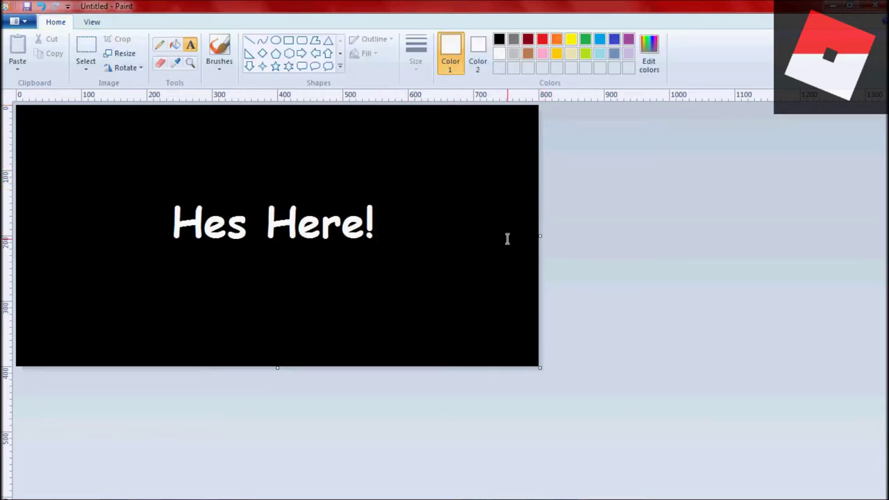
Step: Switch to the Morse Code Translator and try it with the test message "ssa", playing the translation
key(alt+Tab)
key(alt+Tab)
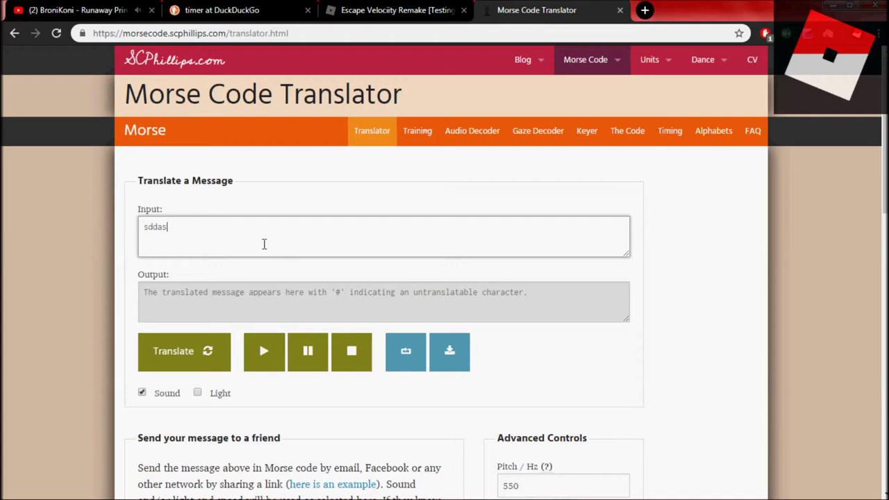
click(184, 351)
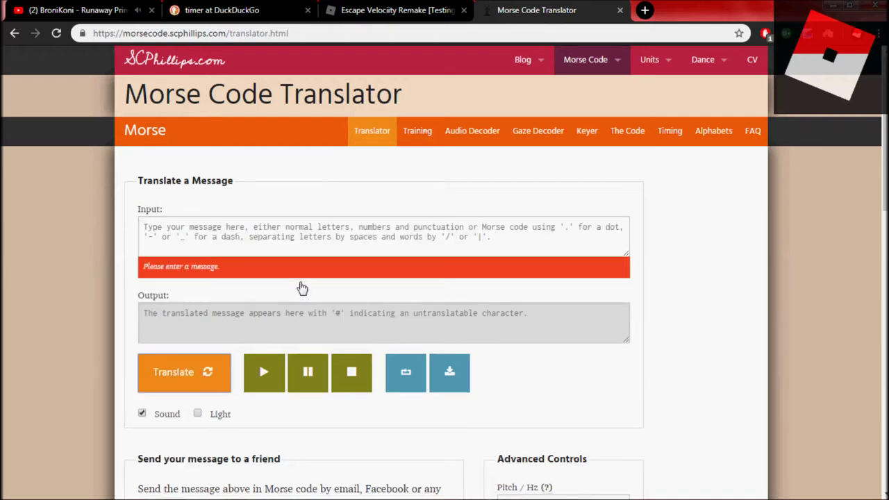
click(300, 240)
text(ssa)
click(274, 372)
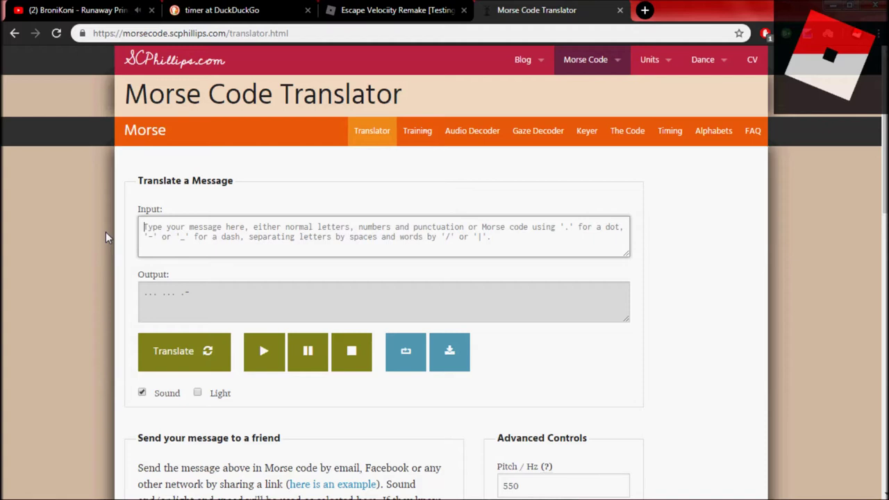
Step: Enter the message "..They are Coming..:)" in the translator and play its Morse code
text(z)
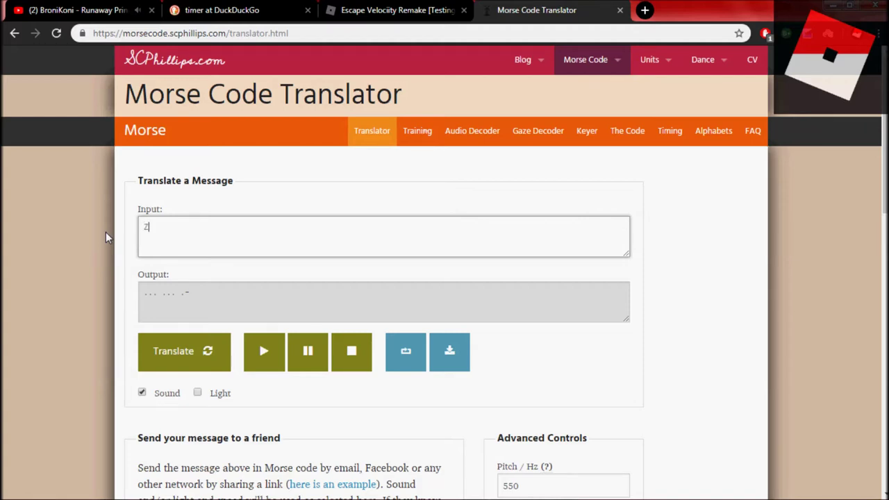
key(BackSpace)
text(.. They are Coming.. :))
click(263, 350)
click(241, 227)
click(276, 352)
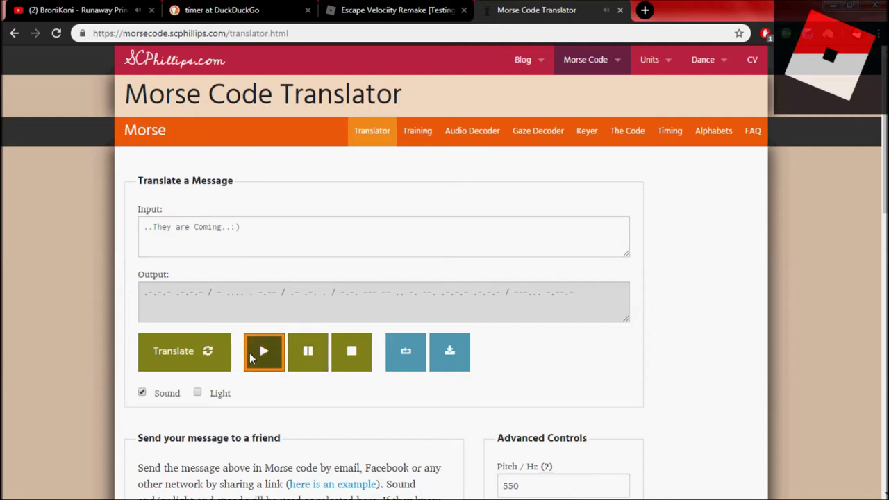
Step: Strip the dots and spaces from the message to leave "TheyareComing:)", playing the Morse code while editing
click(152, 228)
key(BackSpace)
key(BackSpace)
click(247, 341)
click(186, 227)
key(BackSpace)
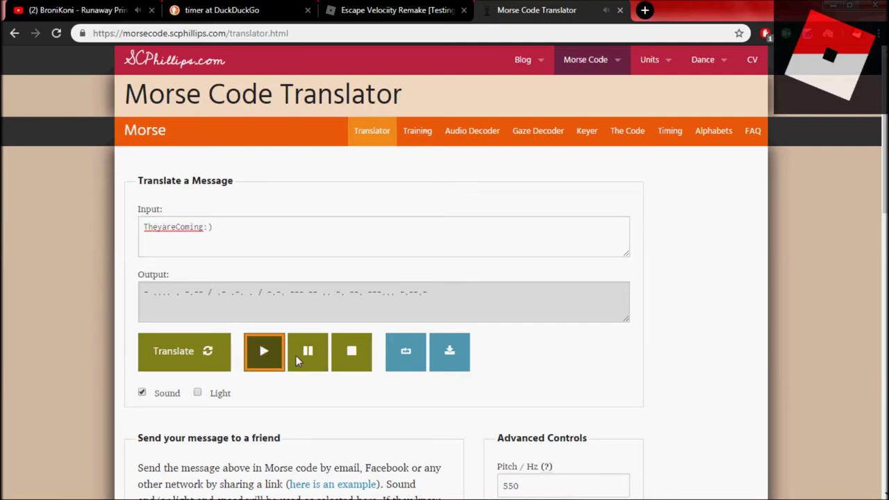
Step: Play the message with the Light option turned on and Sound turned off, watching the flashing signal area
click(198, 392)
click(263, 352)
scroll(263, 291, down, 2)
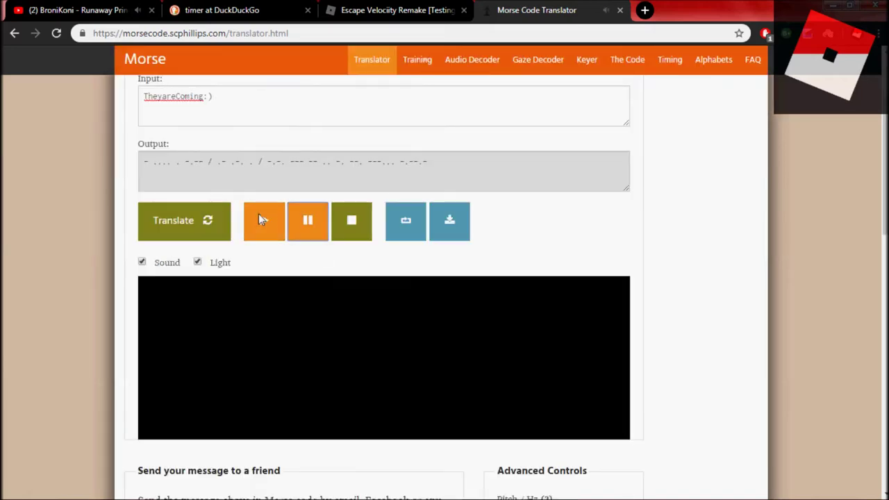
scroll(271, 252, up, 1)
Step: Select the translated Morse output and go back to the web search results
drag(142, 226, 410, 229)
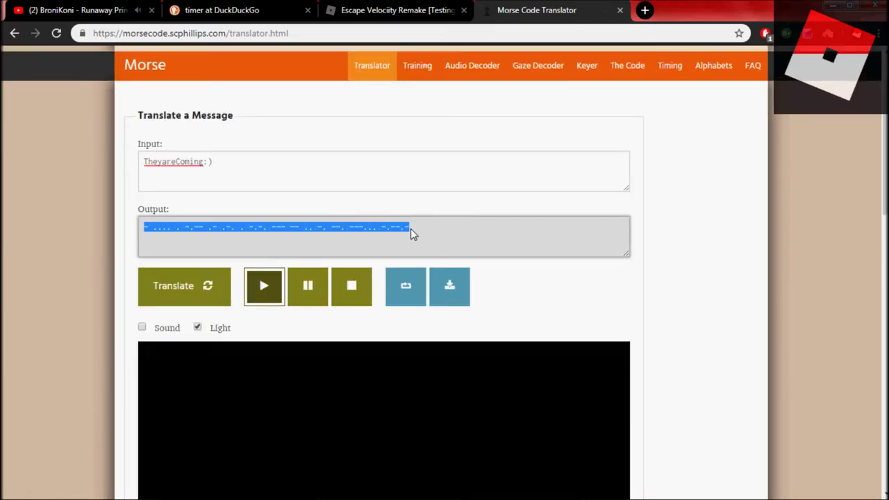
click(15, 33)
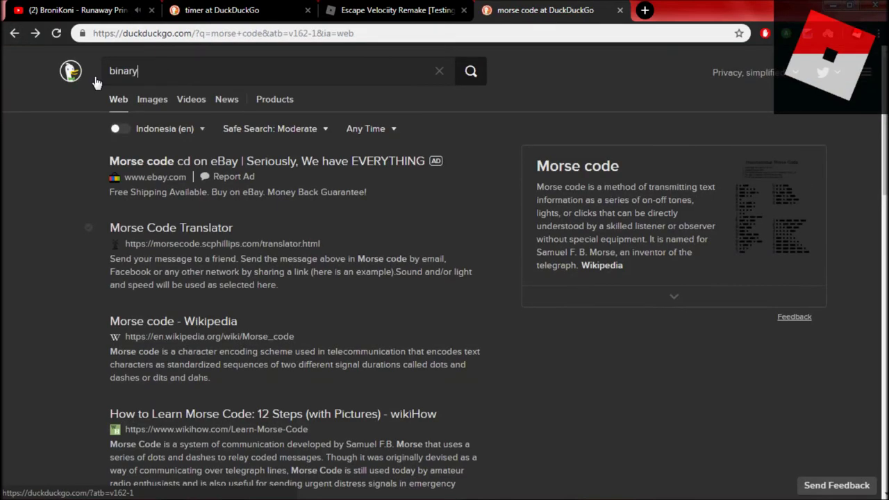
Step: Search the web for "binary code", open Free Binary Translator and convert the copied Morse text to binary, selecting the output
text(code)
key(Return)
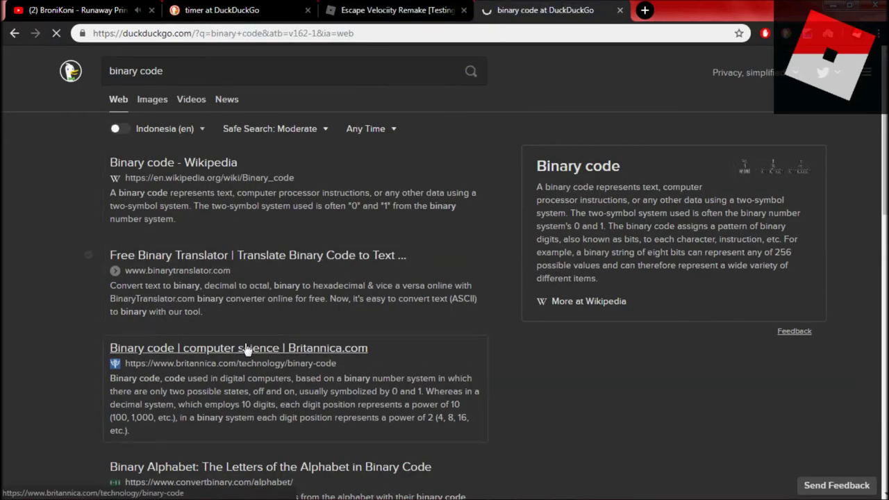
click(305, 254)
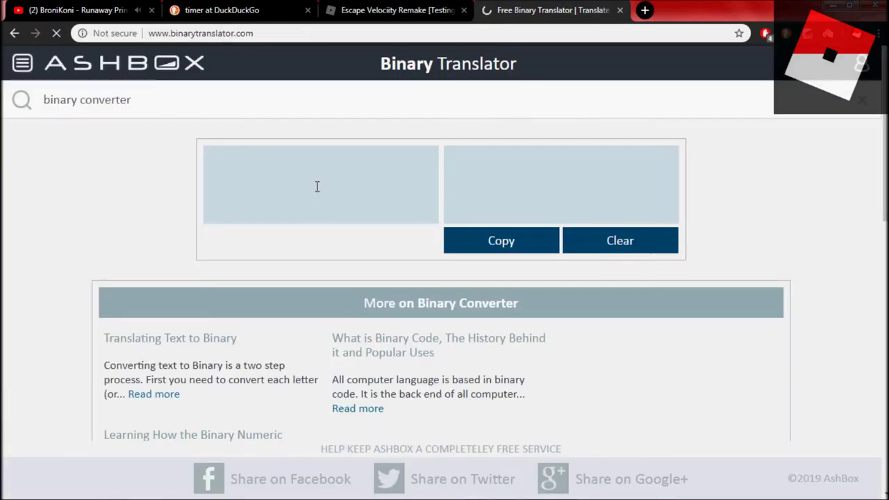
click(316, 186)
key(ctrl+v)
click(595, 215)
key(ctrl+a)
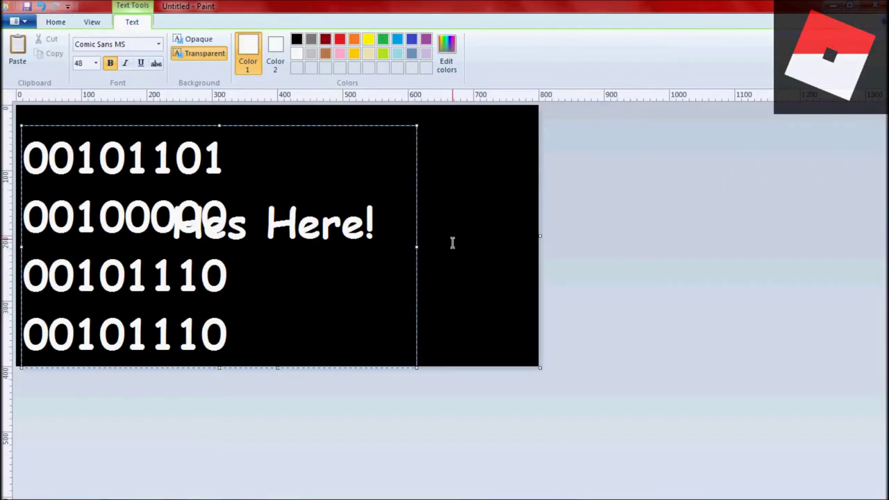
key(ctrl+a)
click(95, 62)
click(83, 96)
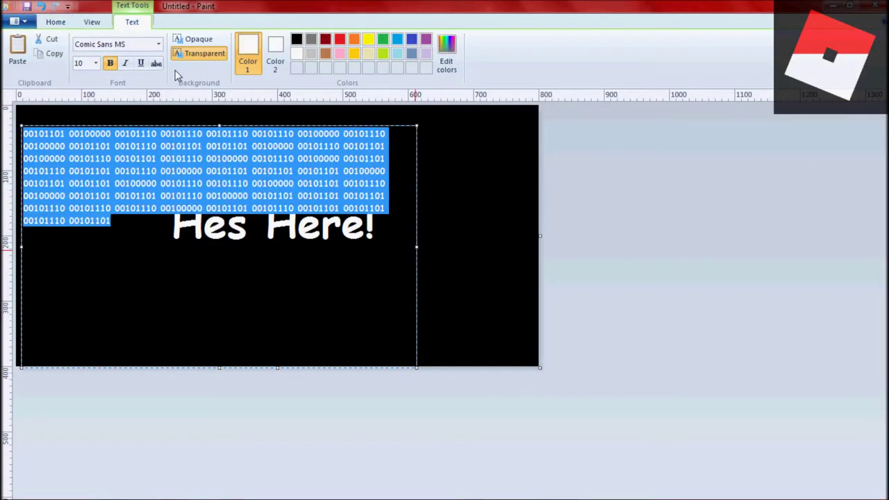
drag(410, 206, 441, 206)
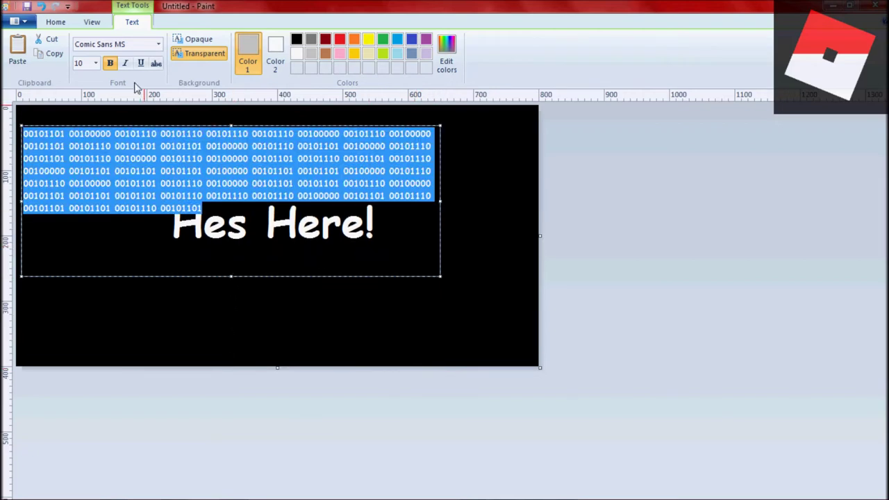
click(95, 63)
click(83, 148)
drag(170, 125, 164, 104)
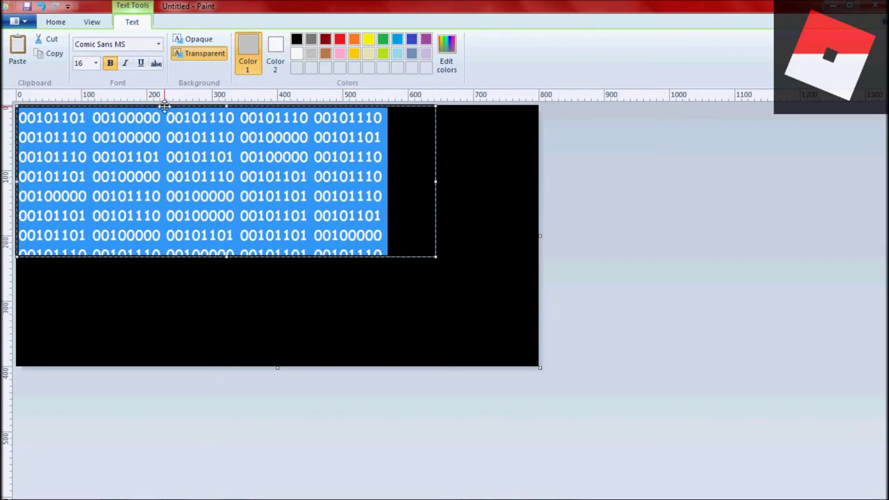
click(436, 168)
key(ctrl+z)
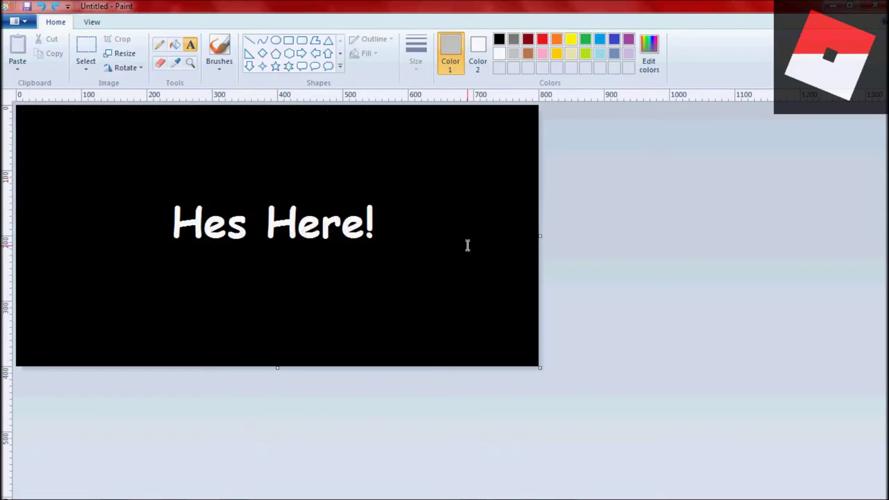
Step: Paste the binary code into a text box spanning the whole black canvas and set its font size to 18
drag(475, 338, 536, 362)
key(ctrl+v)
key(ctrl+a)
click(95, 62)
click(80, 167)
click(97, 64)
click(85, 155)
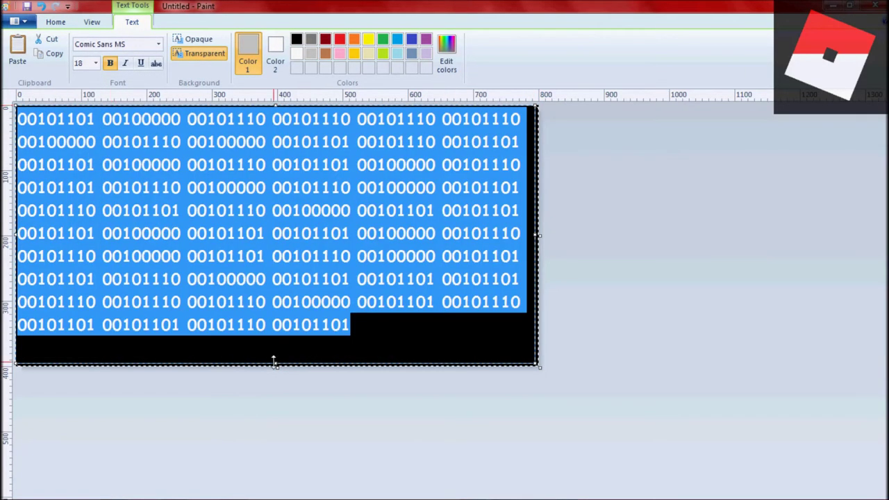
Step: Recolor all the binary text to a custom very dark grey, close to black, and commit it to the canvas
click(445, 61)
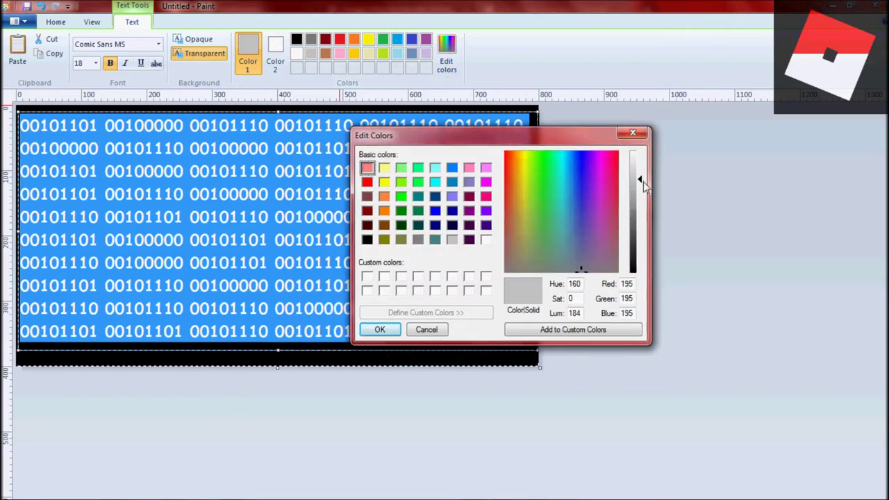
key(Return)
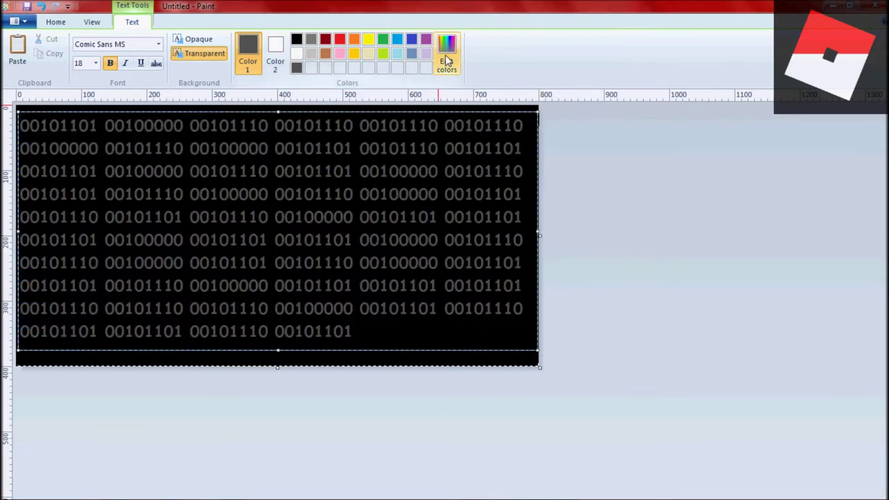
drag(356, 331, 36, 111)
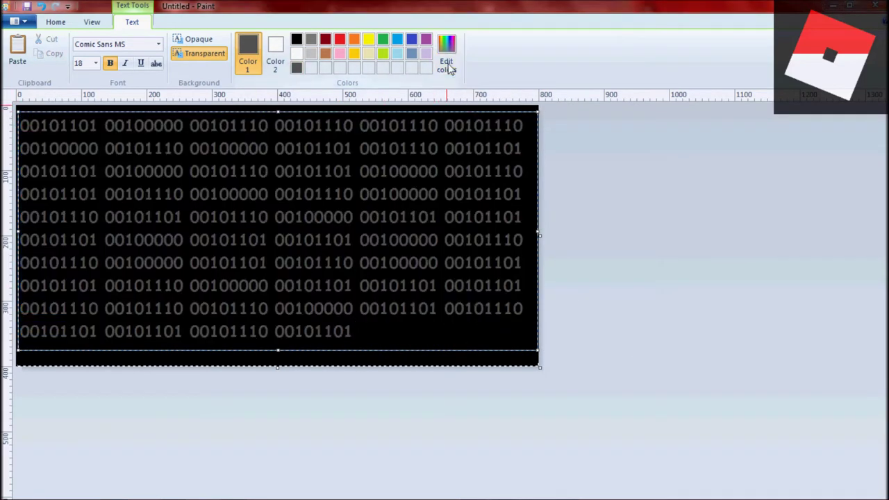
click(448, 67)
drag(586, 247, 585, 273)
click(327, 341)
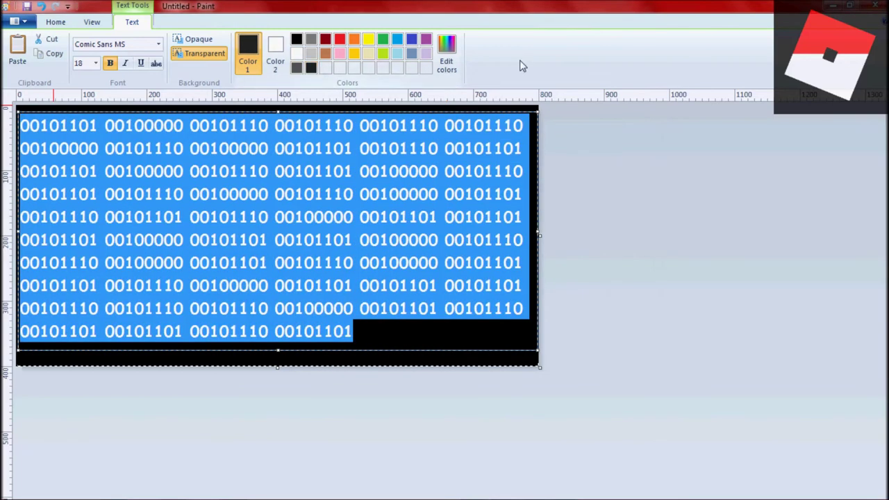
click(493, 170)
click(517, 376)
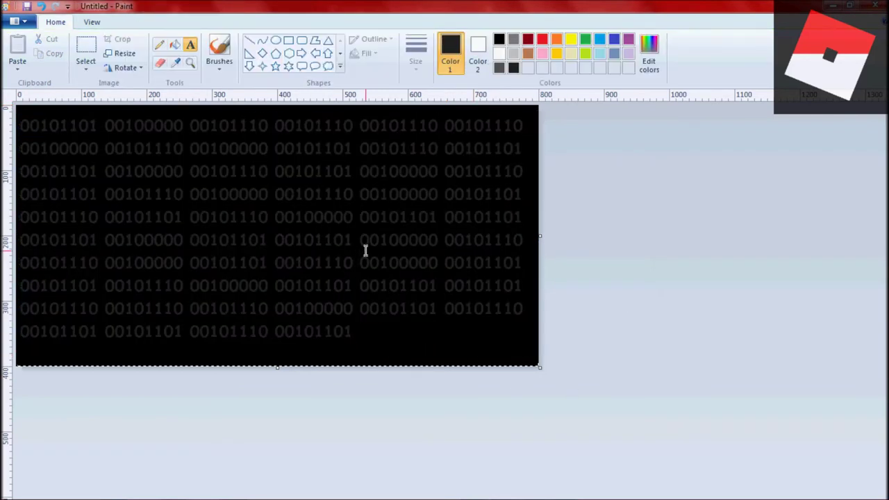
Step: Add "Hes Here!" in light grey bold Comic Sans MS, size 48, and center it over the binary background
drag(143, 160, 399, 260)
click(95, 63)
click(90, 204)
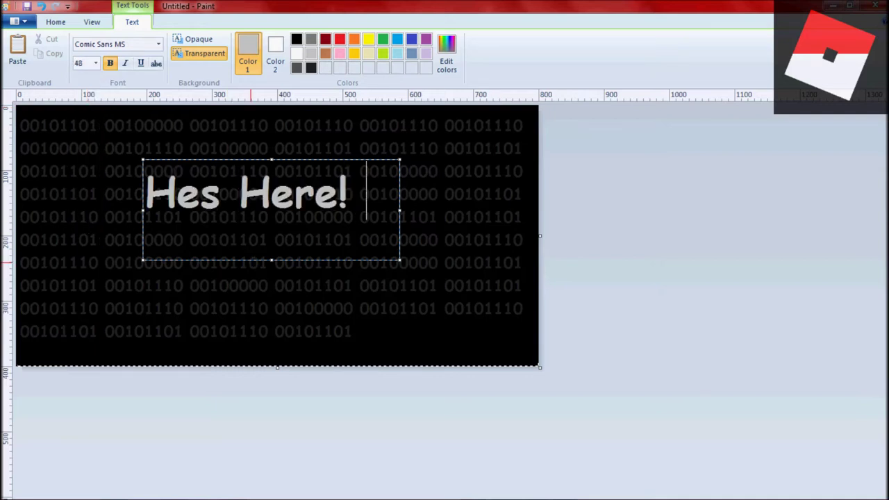
drag(266, 220, 266, 247)
drag(321, 185, 345, 185)
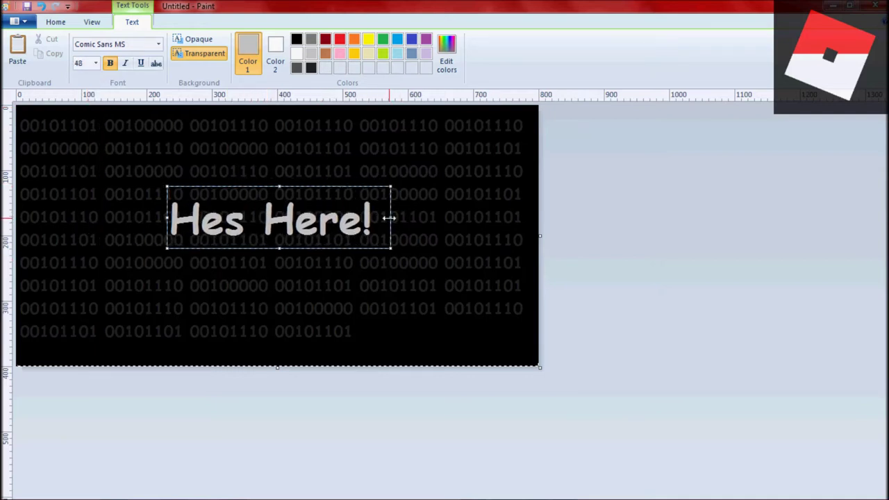
Step: Commit the "Hes Here!" text and save the finished image
click(520, 348)
key(ctrl+n)
click(428, 256)
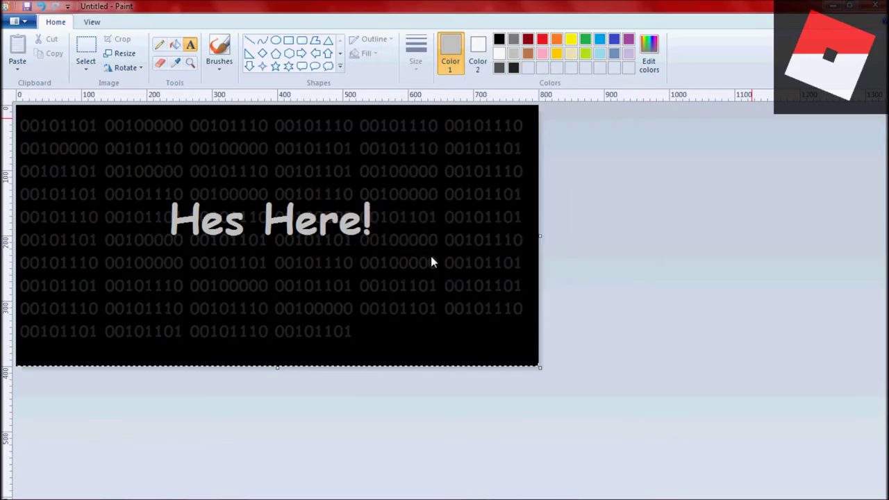
key(Return)
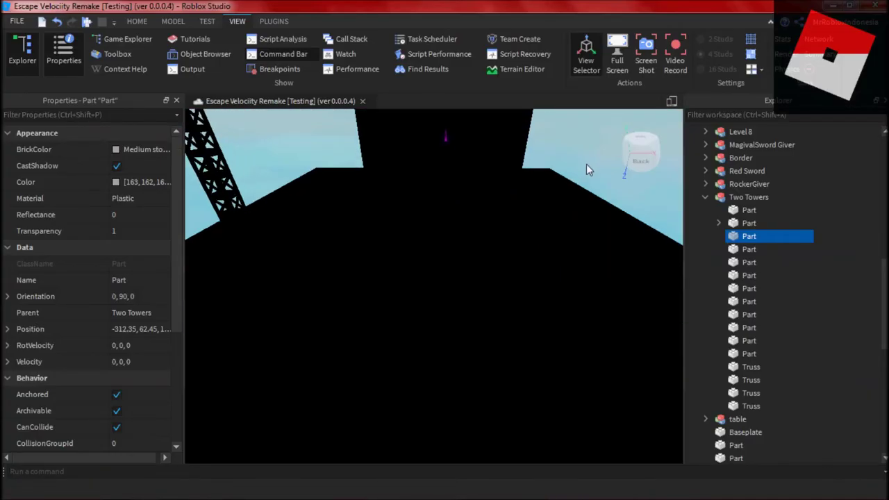
Step: In Roblox Studio, upload the new image as the texture of the top-face Decal on the black part beneath the map
click(419, 296)
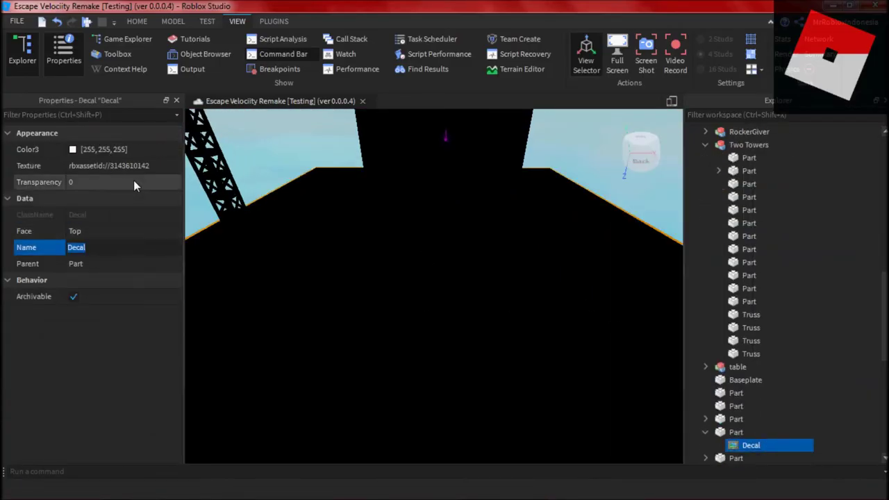
click(109, 165)
click(104, 323)
click(403, 224)
drag(583, 200, 585, 302)
click(403, 201)
click(485, 387)
click(418, 302)
click(549, 288)
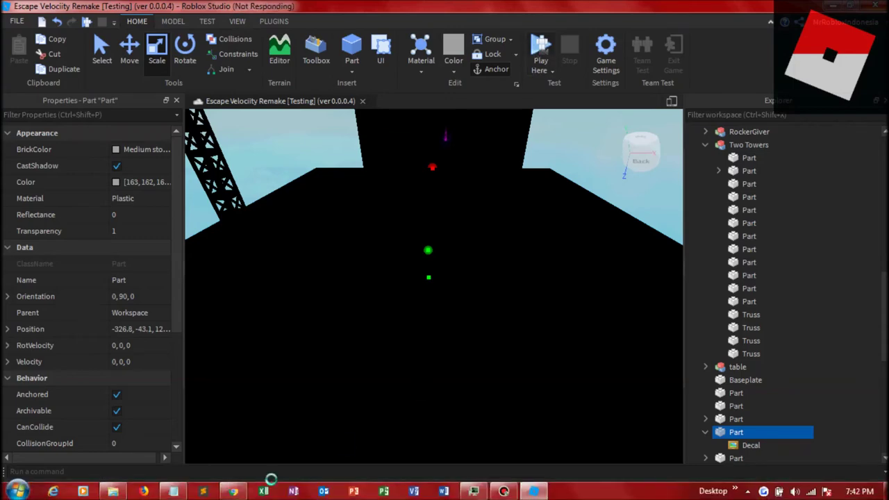
Step: Switch to the browser, close the binary translator tab and show the YouTube tab
click(277, 485)
click(620, 11)
click(70, 10)
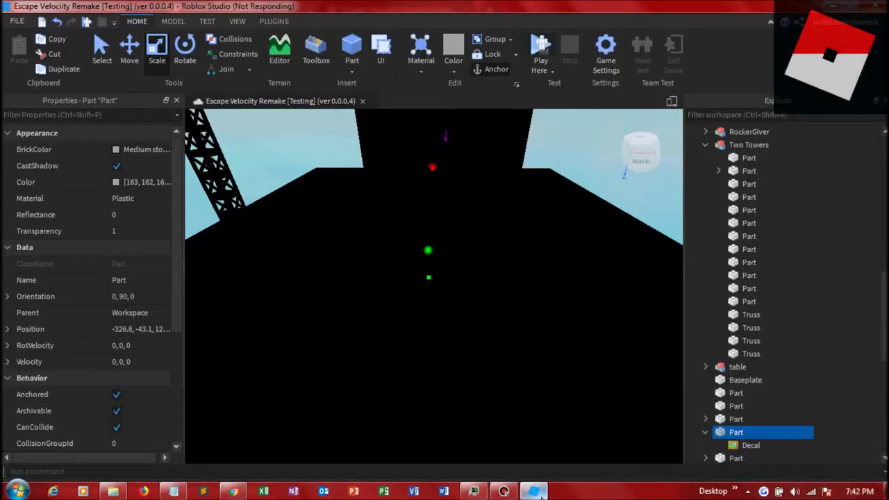
Step: Playtest the place to check the decal on the hidden black platform, ending the test when done
key(F5)
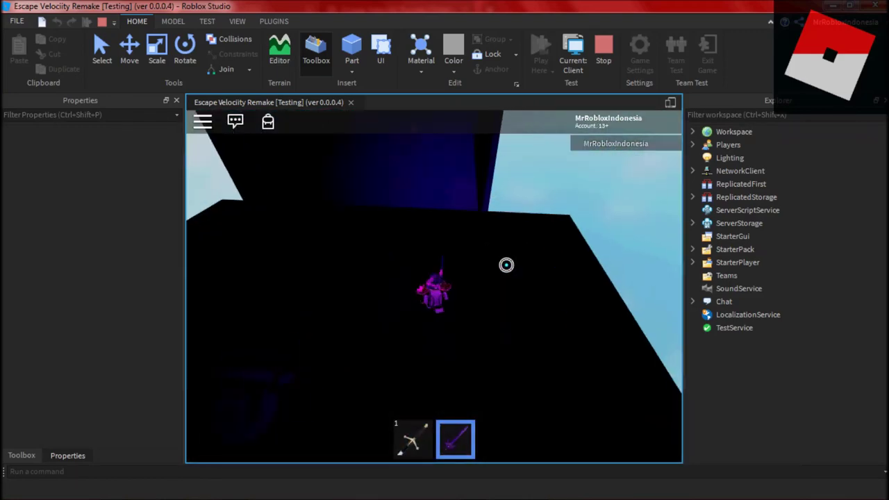
key(shift+F5)
right_drag(587, 254, 591, 274)
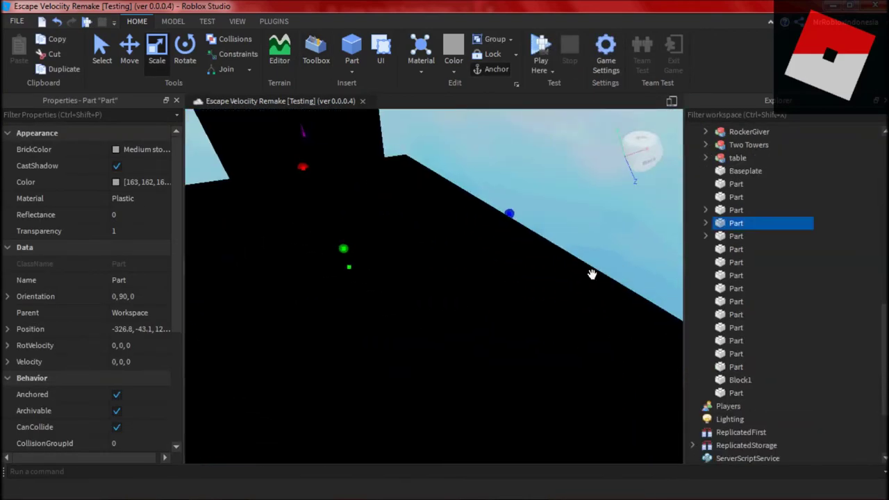
Step: Switch to the other open window and enter the line "Secret Easter Egg"
key(alt+Tab)
text(Secret Easter Egg)
key(Return)
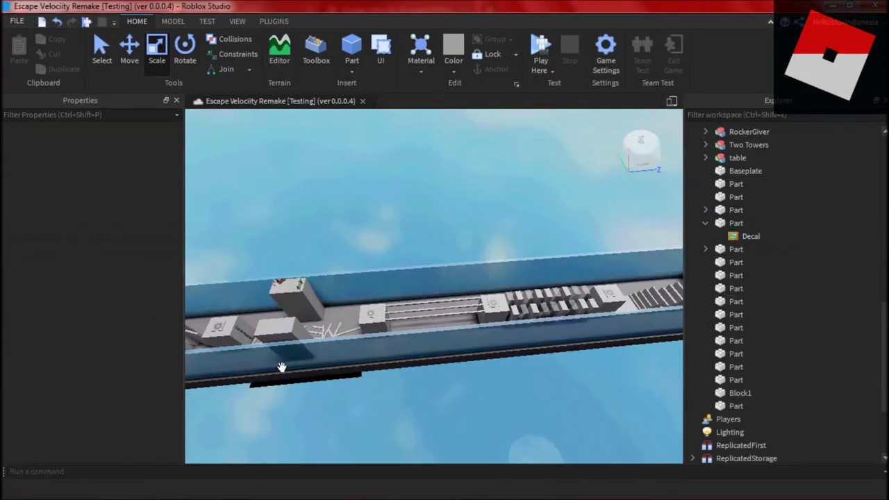
Step: Slightly resize the block beneath the gravity coil giver along its width
right_drag(472, 391, 471, 372)
click(458, 278)
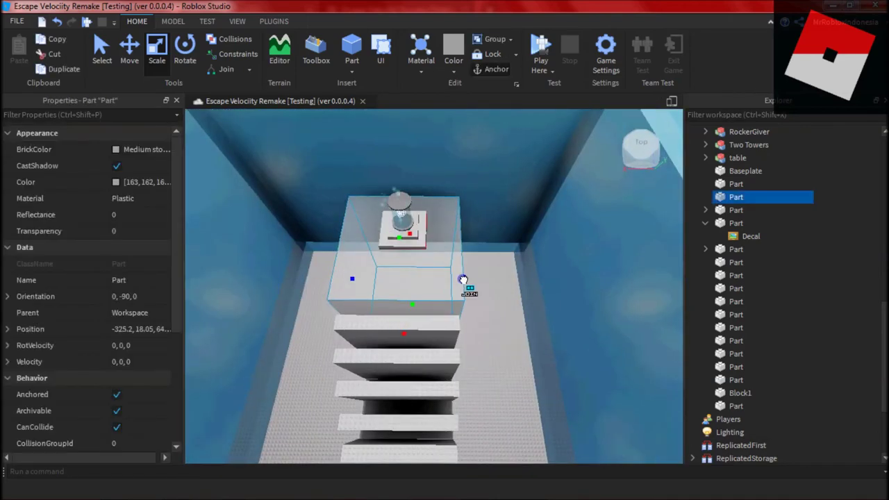
scroll(602, 205, down, 2)
click(609, 238)
Step: Shorten the invisible bridge part in Two Towers at one end so it mainly spans the gap between the towers
key(w)
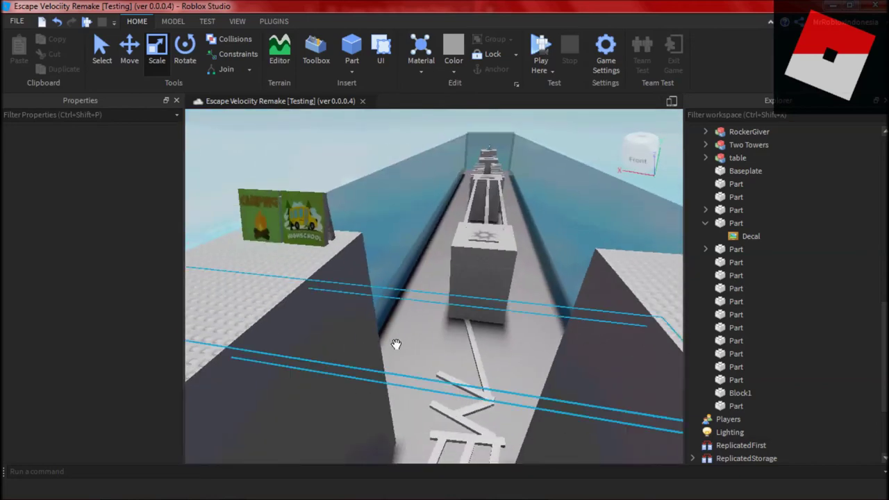
click(395, 345)
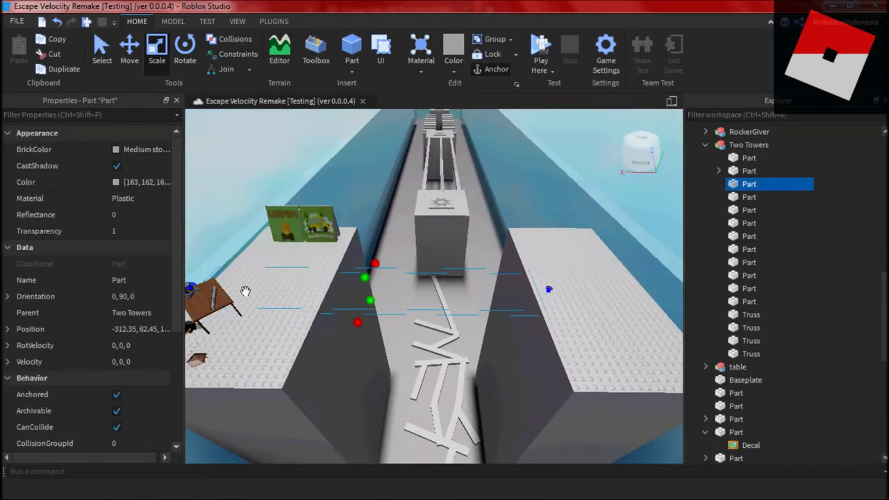
drag(346, 288, 358, 300)
click(304, 186)
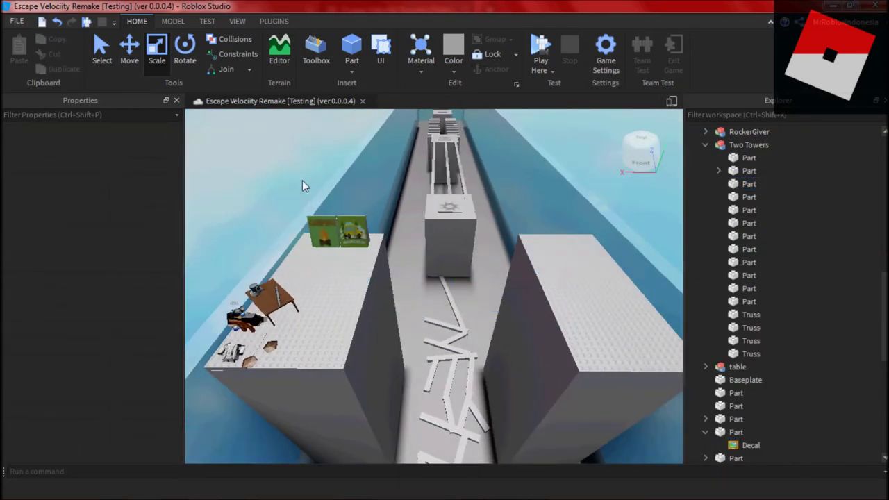
click(455, 281)
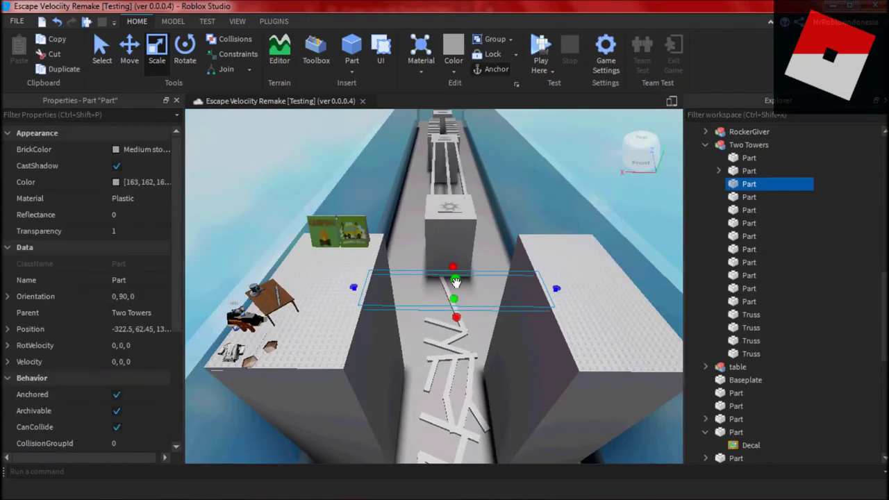
scroll(282, 201, down, 3)
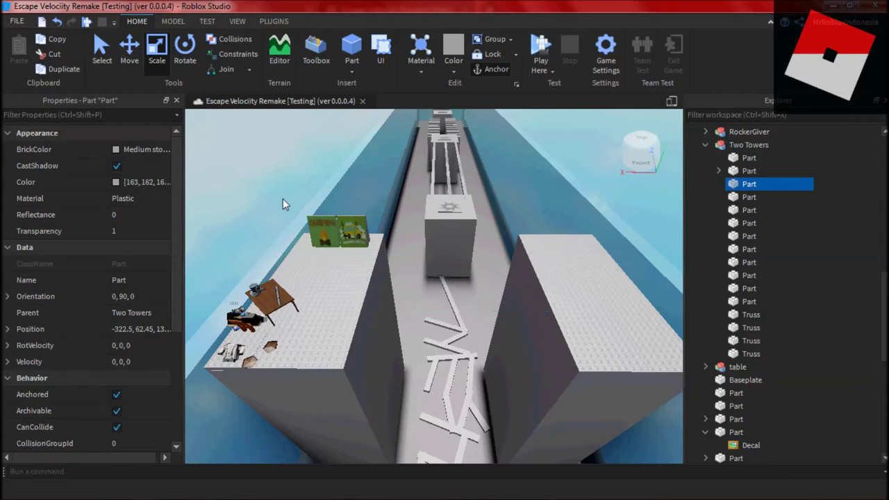
click(254, 214)
mouse_move(254, 215)
right_down()
mouse_move(250, 196)
mouse_move(259, 198)
right_up()
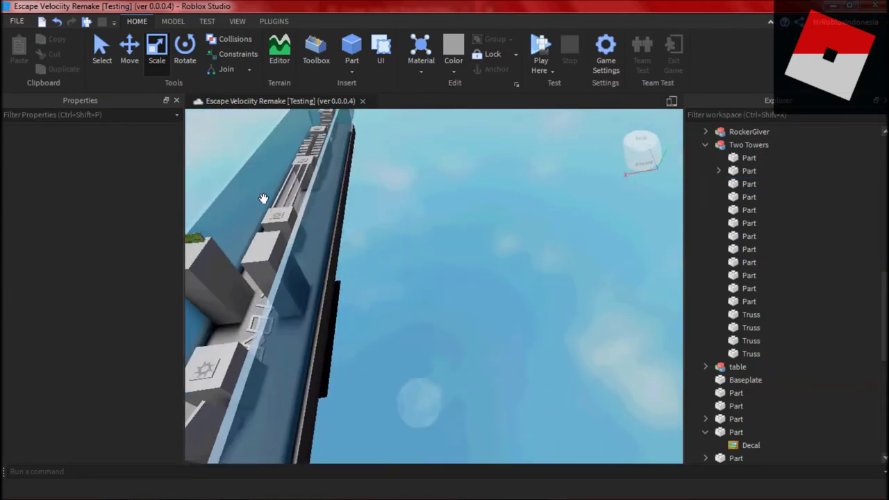
key(alt+Tab)
middle_click(556, 286)
key(alt+Tab)
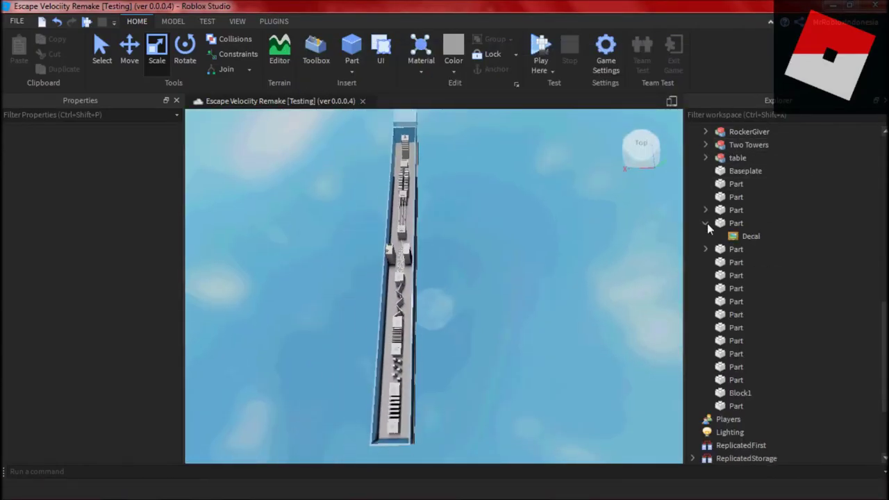
Step: Inspect the loose workspace parts and move the block beneath the gravity coil into the Gravity Coil Giver group
click(705, 223)
click(736, 183)
key(f)
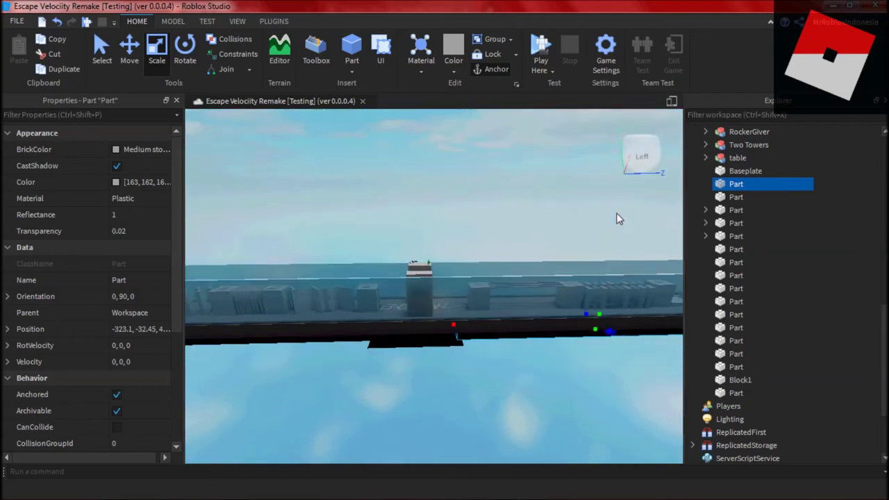
click(726, 199)
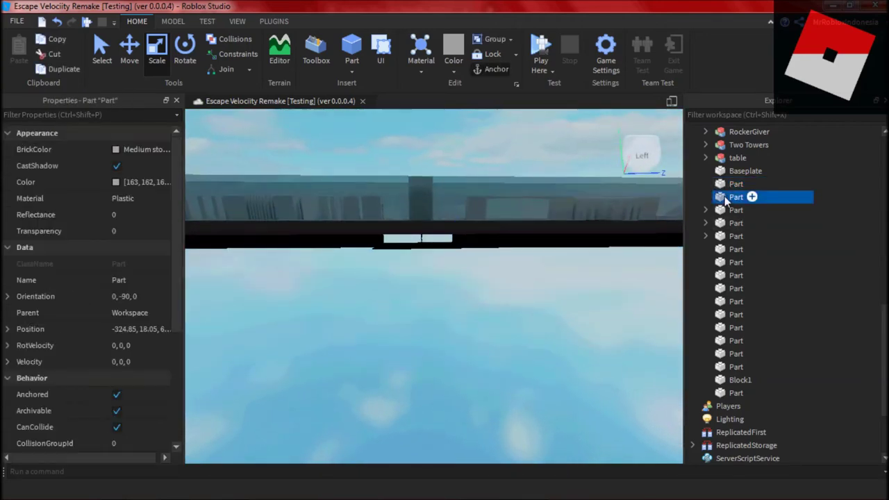
key(f)
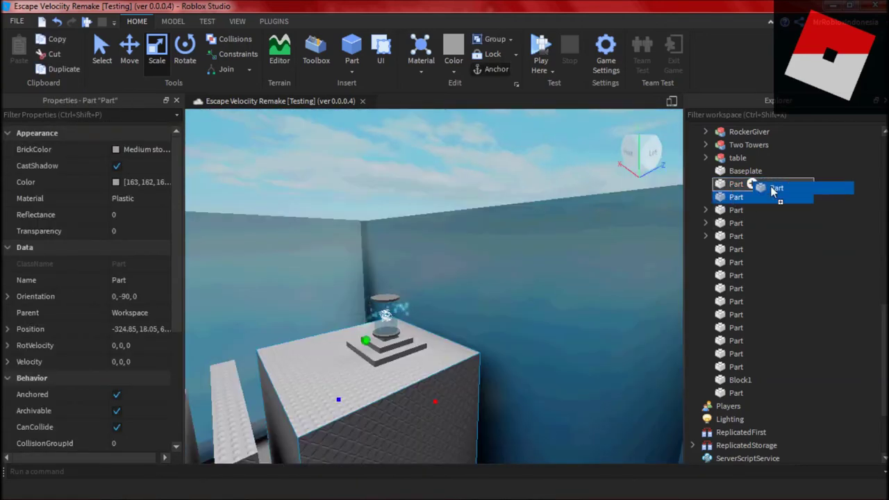
drag(789, 187, 792, 213)
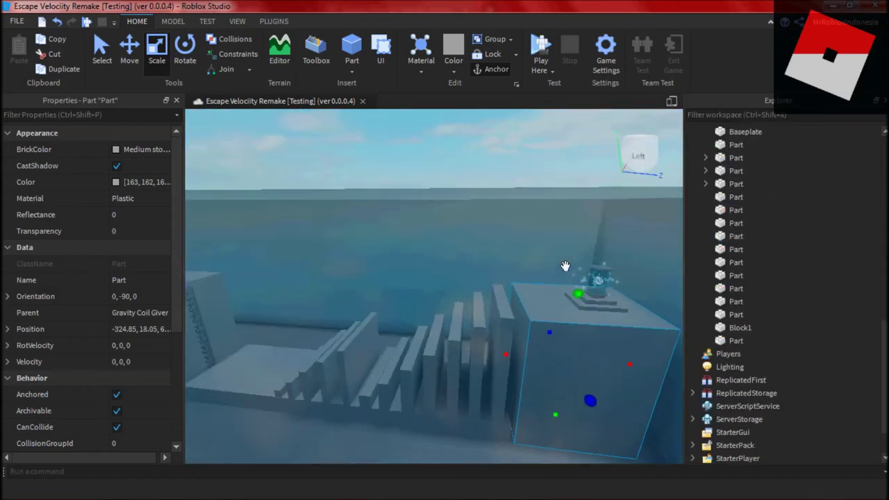
Step: Group the painting board parts on the secret platform into a model named paintings
click(735, 145)
scroll(736, 181, up, 1)
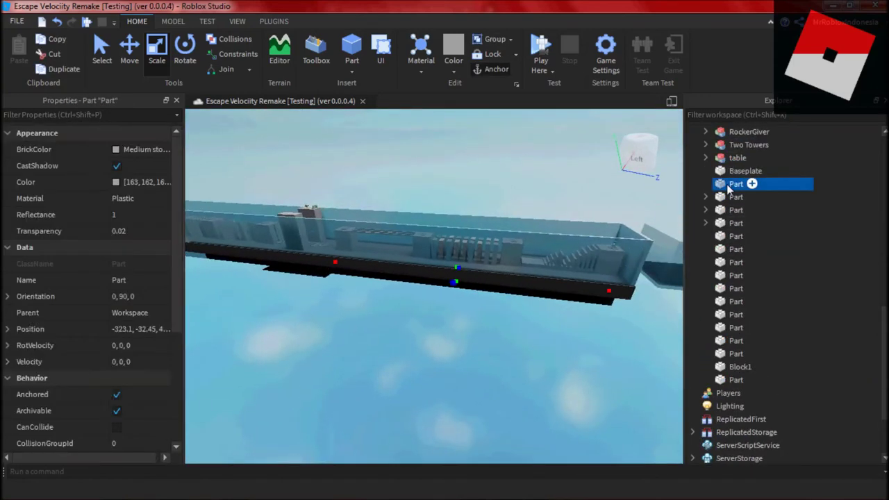
click(733, 237)
key(f)
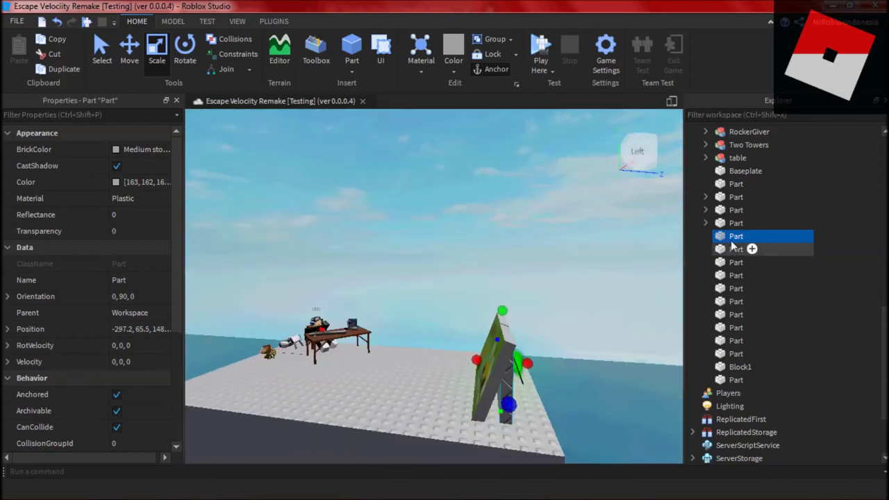
shift+click(736, 210)
key(ctrl+g)
click(99, 170)
text(paintings)
key(Return)
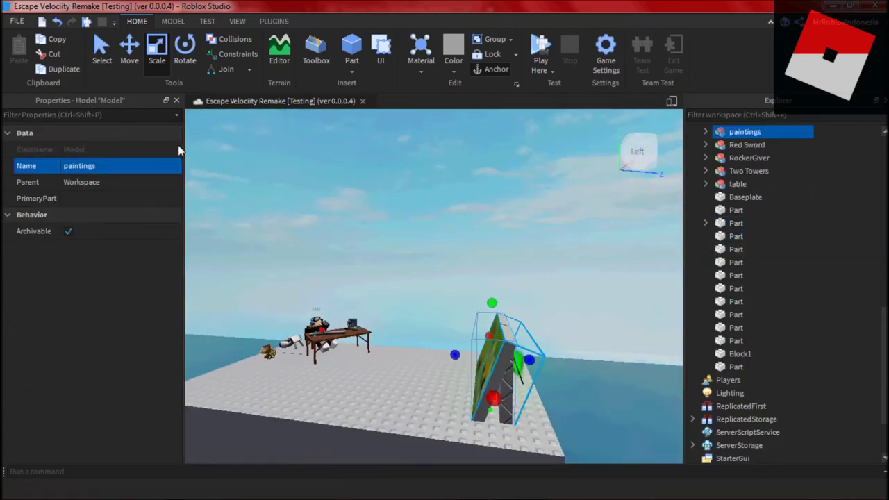
Step: Rename the invisible loose part that holds child objects as messages
click(735, 223)
click(143, 280)
text(messages)
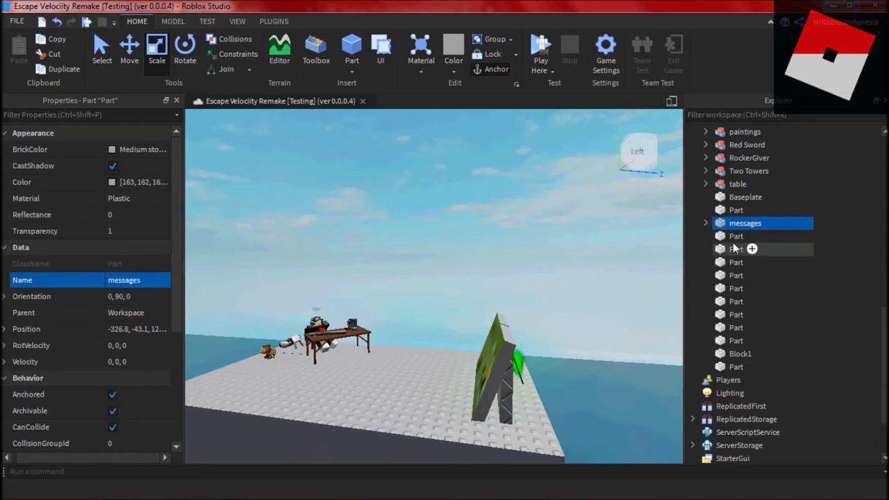
Step: Move the two loose step parts beneath the gravity coil stand into the Gravity Coil Giver group
click(736, 236)
key(f)
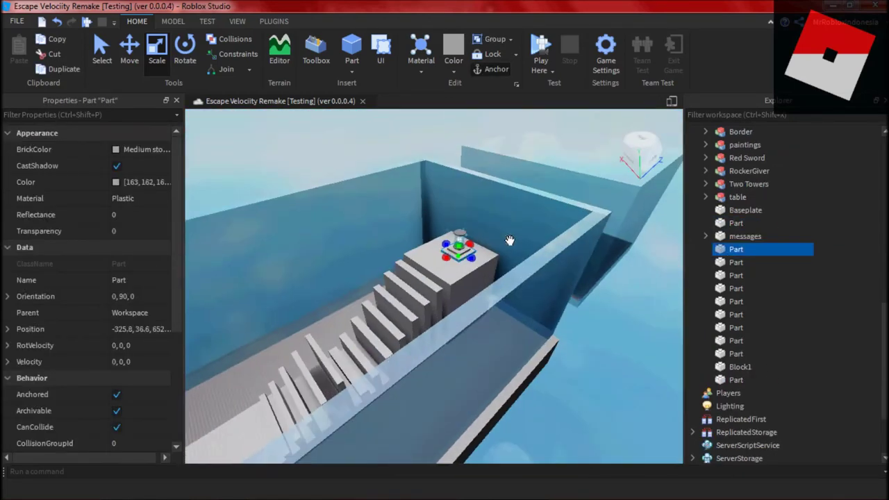
shift+click(735, 262)
drag(736, 262, 794, 236)
Step: Examine the loose parts beneath the course to identify which ones belong to the underground structure
click(590, 268)
key(f)
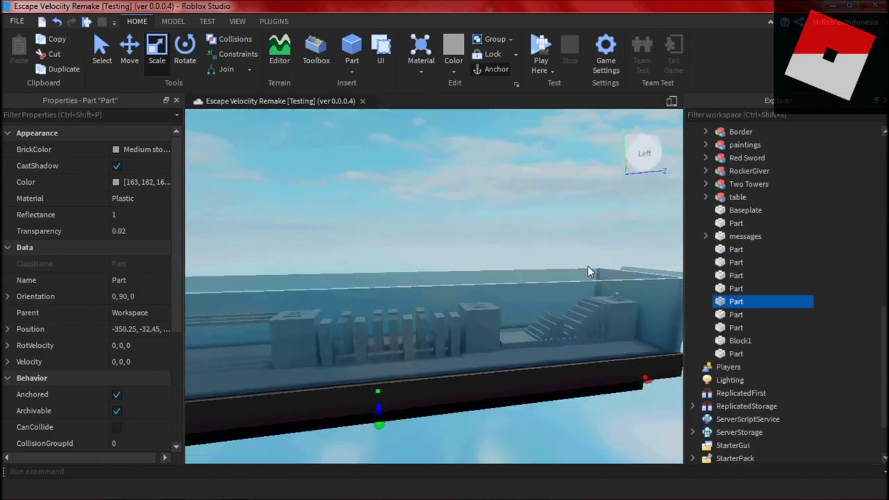
click(737, 316)
click(735, 301)
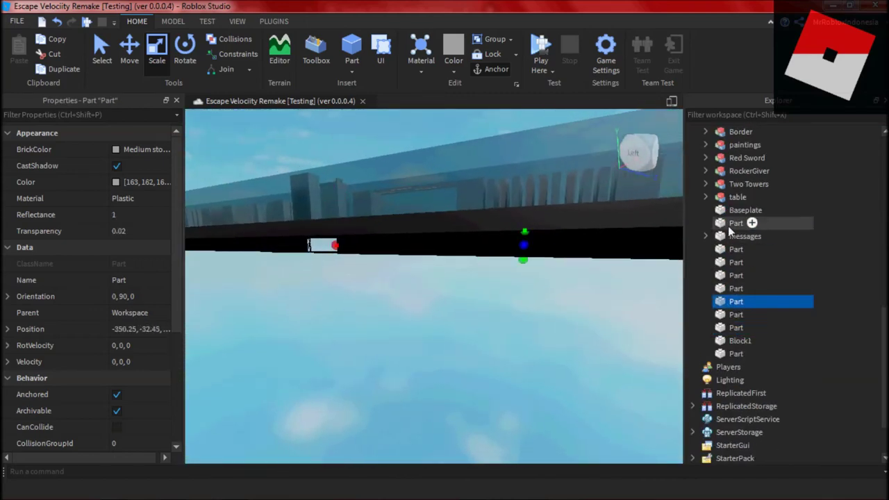
key(f)
click(735, 223)
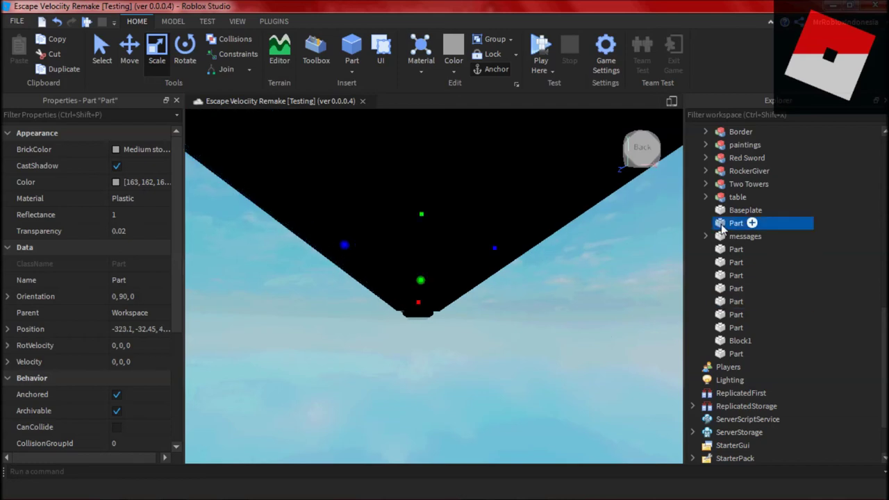
ctrl+click(735, 315)
click(737, 327)
click(737, 353)
click(738, 327)
Step: Group the three long loose parts beneath the course into a model named UndergroundBase
click(734, 301)
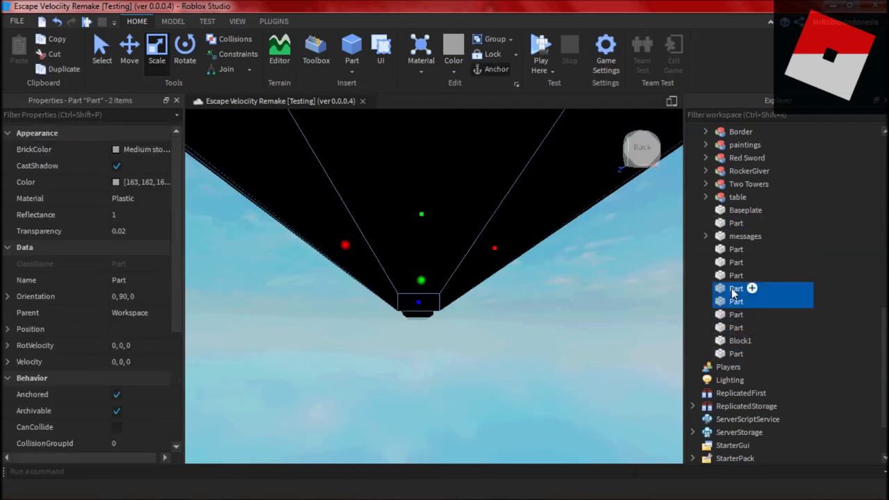
click(735, 301)
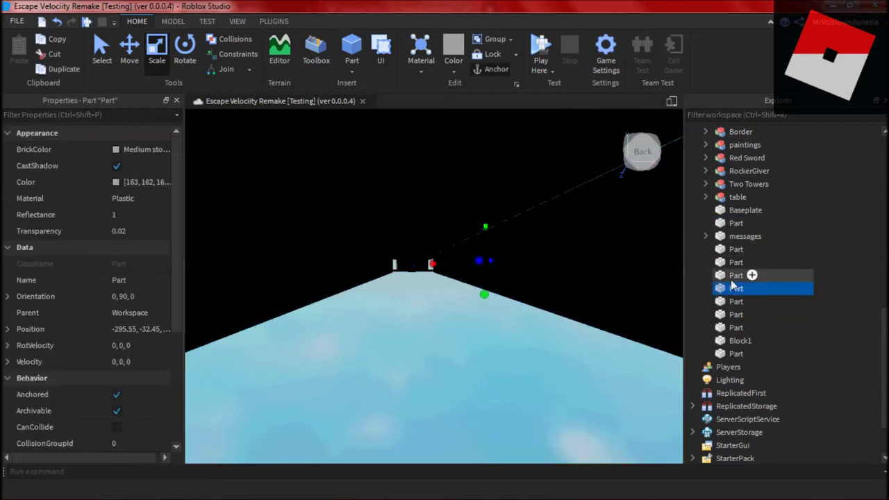
ctrl+click(734, 301)
key(ctrl+g)
click(158, 168)
text(undergroundBase)
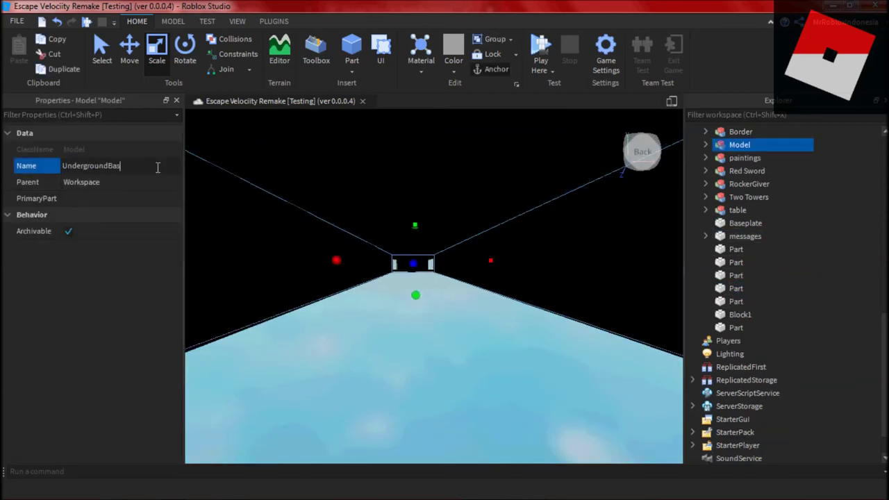
key(Return)
Step: Move the loose part beside the underground opening into the UndergroundBase model
key(f)
drag(735, 249, 734, 306)
key(f)
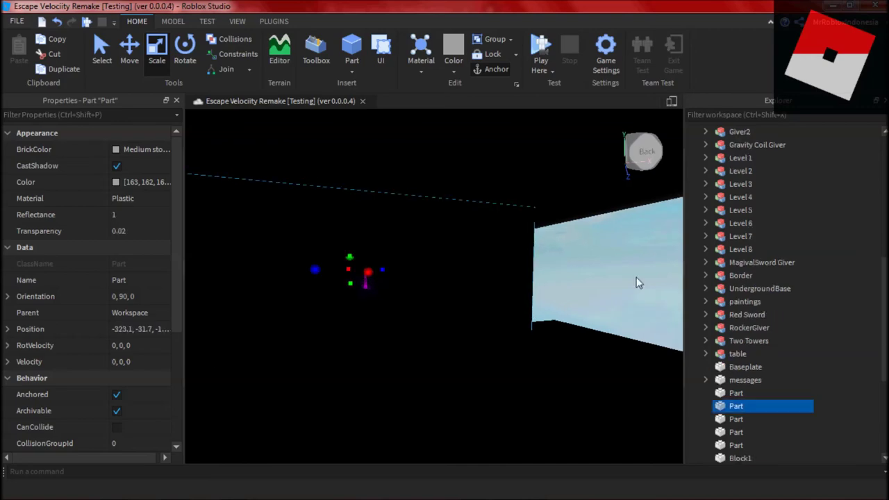
drag(734, 406, 735, 408)
click(705, 288)
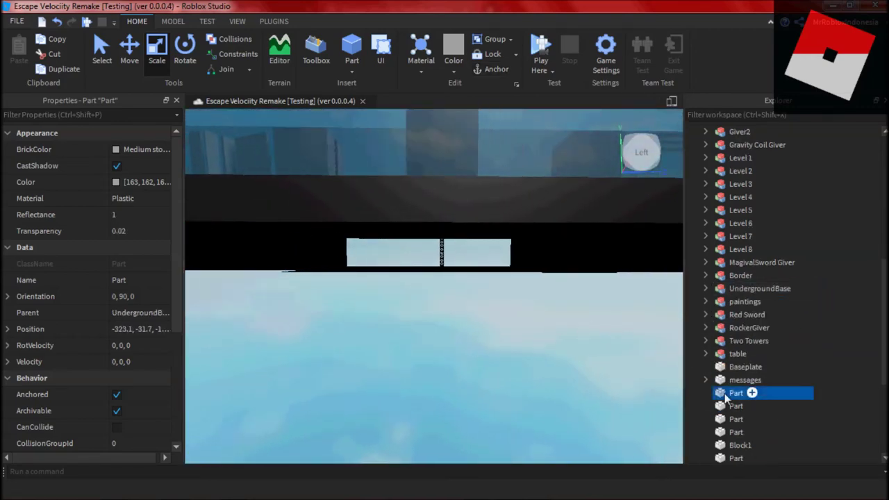
Step: Move the loose gravity coil stand part into Gravity Coil Giver and rename the four platform parts in that group
click(735, 392)
key(f)
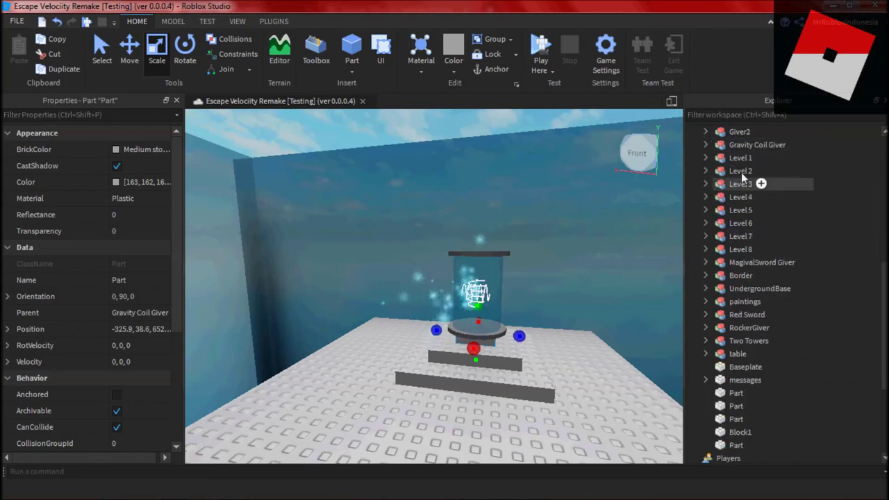
shift+click(757, 223)
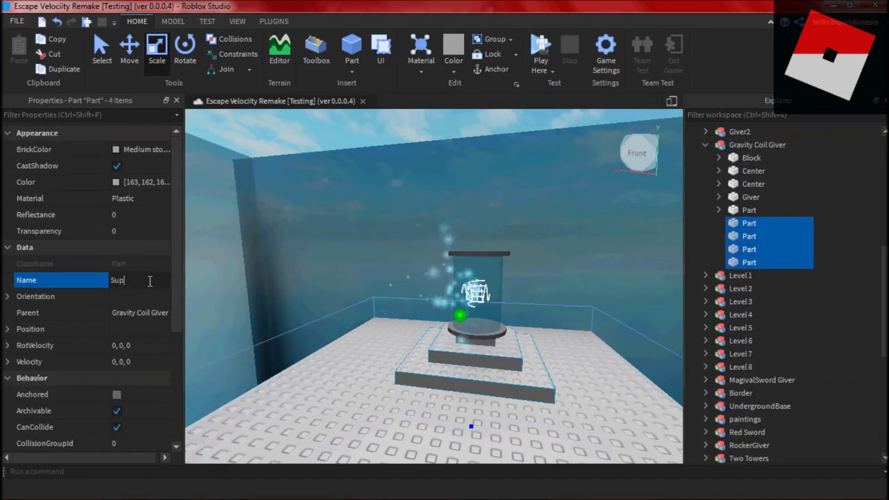
Step: Rename the two parts of the transparent box past the course's end as i and group them into a model i
scroll(806, 271, down, 7)
click(736, 286)
key(f)
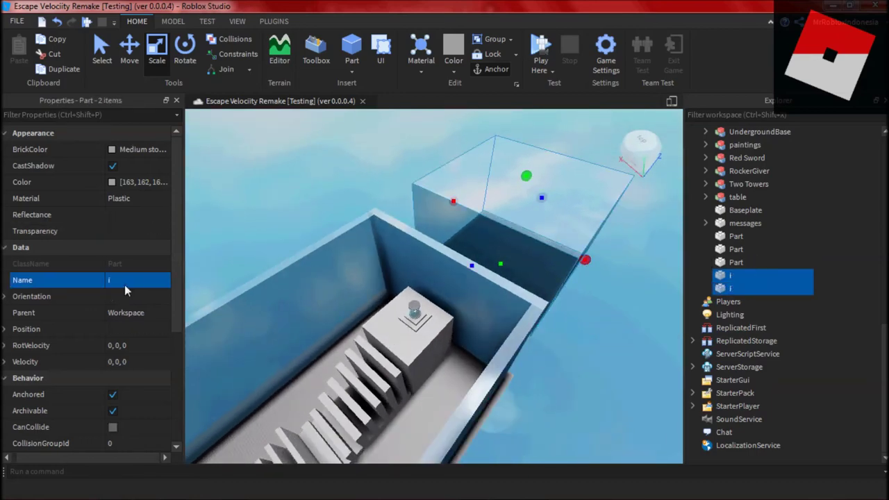
key(ctrl+g)
Step: Move the nearly transparent loose part beneath the course and the messages part into the UndergroundBase model
click(735, 237)
key(f)
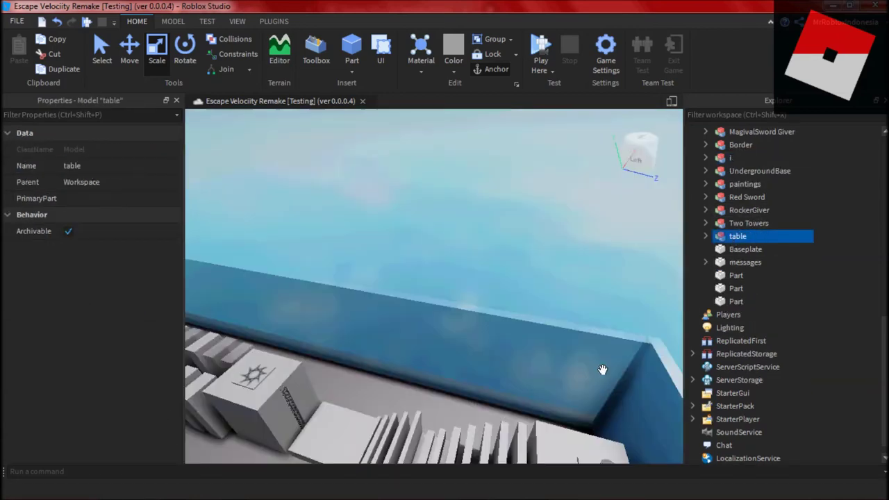
click(734, 276)
key(f)
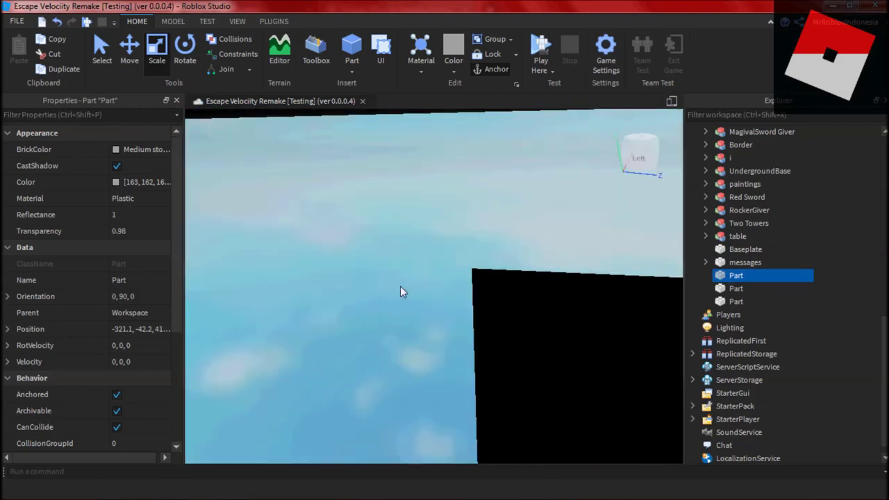
drag(734, 276, 759, 171)
click(744, 327)
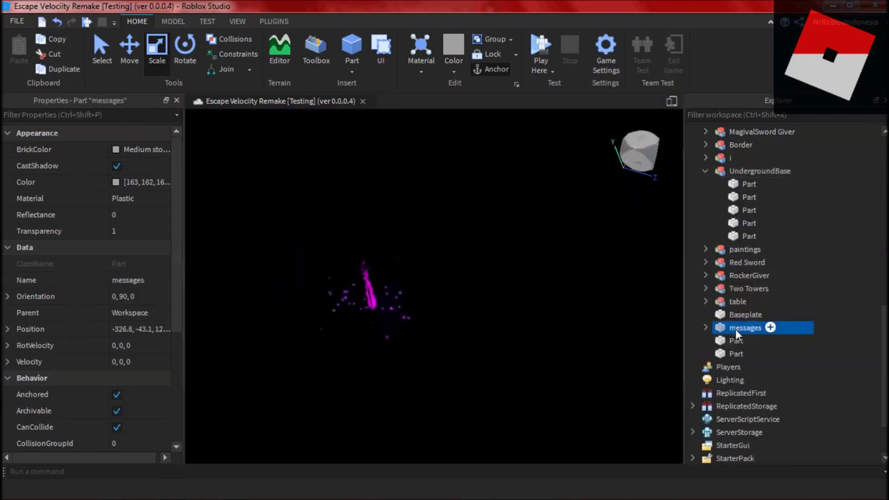
drag(744, 327, 760, 171)
Step: Move the last two loose parts, at the platform with the table, into the Two Towers model
click(736, 275)
key(f)
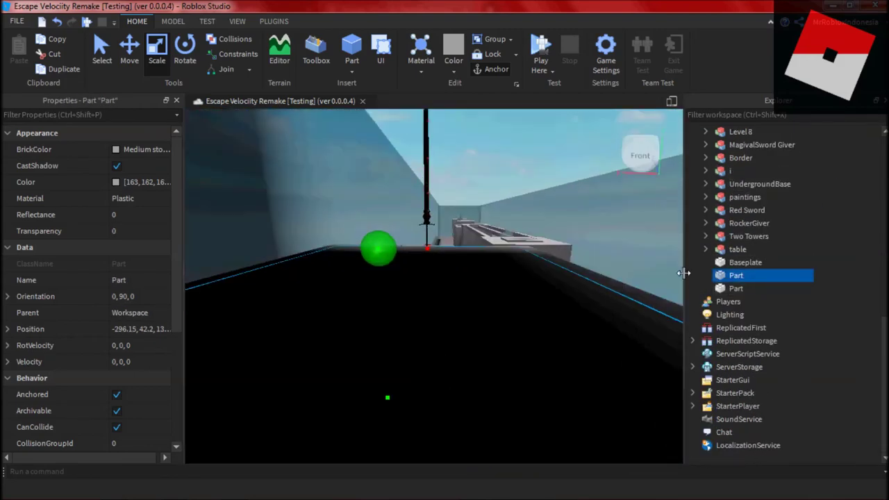
ctrl+click(734, 287)
key(f)
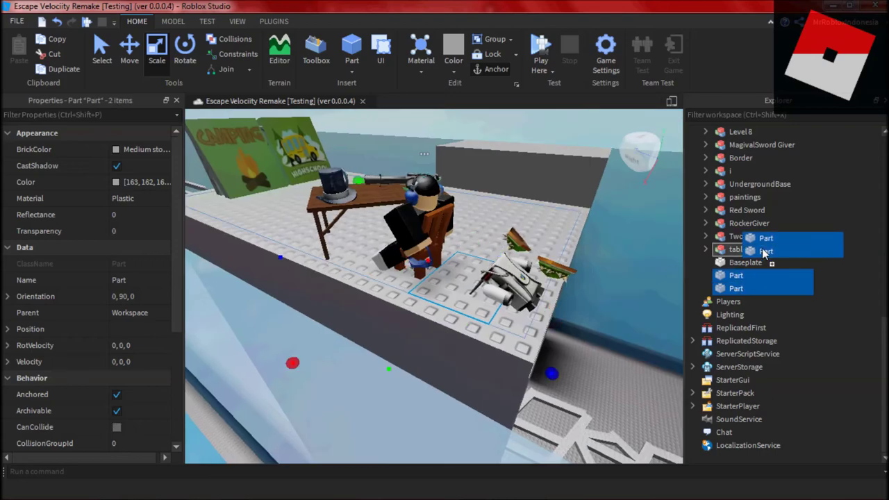
drag(751, 262, 748, 238)
Step: Duplicate the course's Baseplate and activate the Move tool
scroll(438, 307, down, 10)
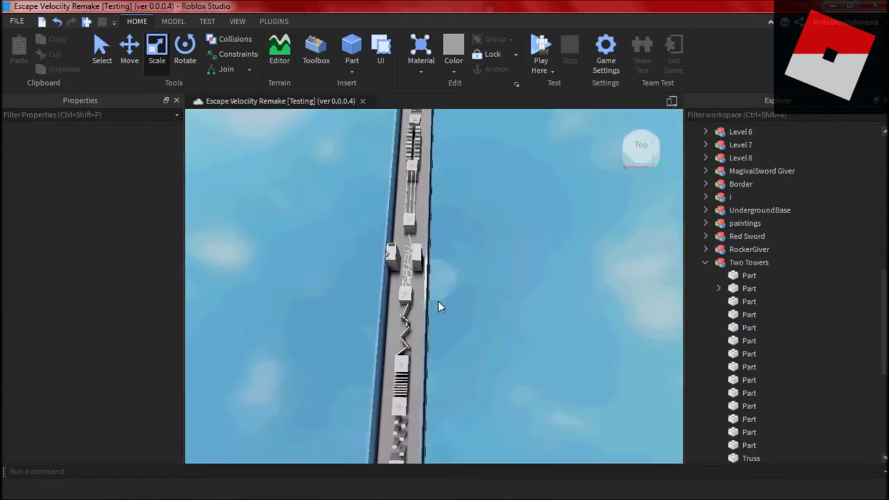
scroll(438, 307, down, 5)
click(705, 261)
click(745, 288)
click(745, 301)
click(173, 21)
key(ctrl+2)
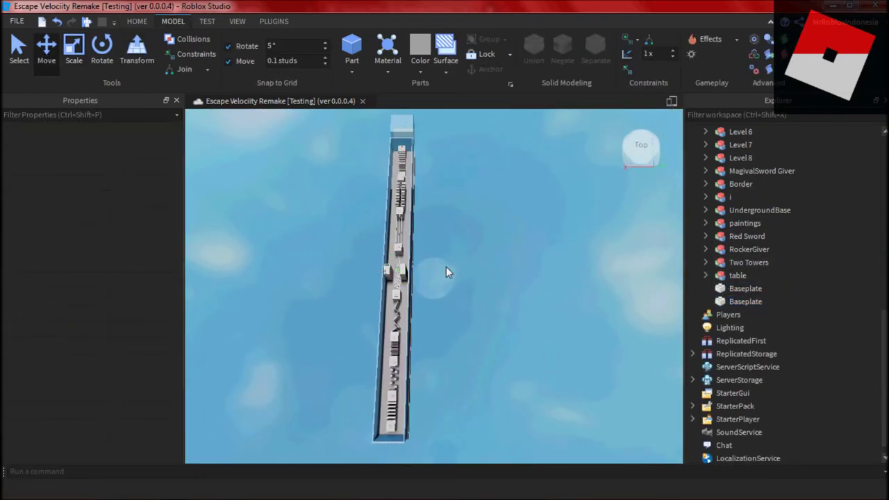
right_drag(513, 272, 514, 270)
click(516, 204)
Step: Switch to the browser to check the change log on the game's Roblox page, and return to Roblox Studio
key(alt+Tab)
key(alt+Tab)
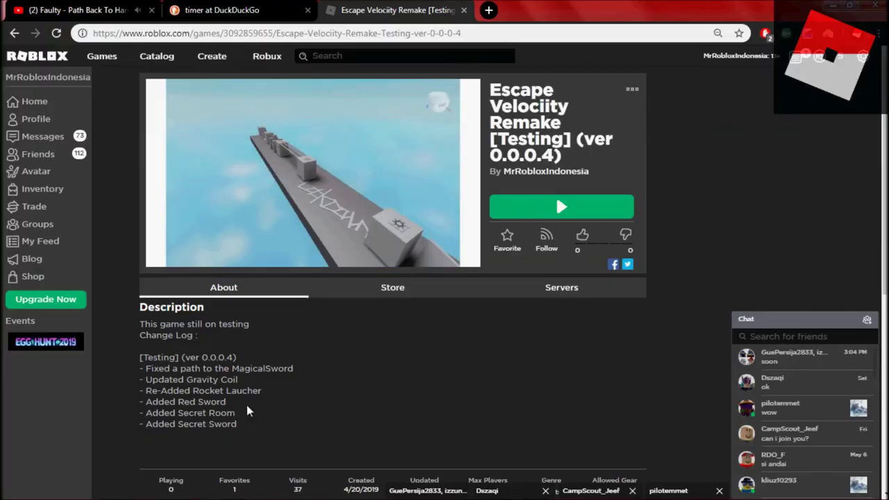
key(alt+Tab)
Step: Move the duplicated Baseplate sideways so it lies parallel beside the existing course
click(745, 288)
click(559, 261)
key(ctrl+z)
drag(493, 269, 489, 269)
click(501, 253)
scroll(502, 251, up, 2)
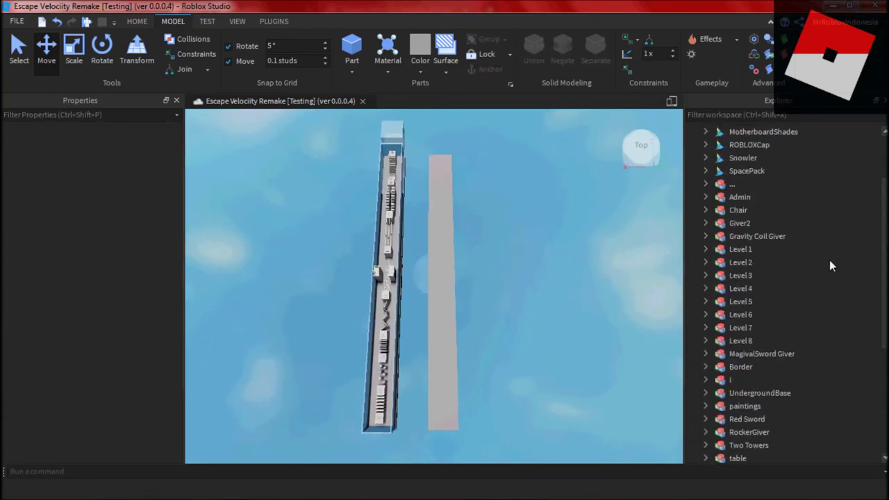
key(ctrl+z)
key(ctrl+y)
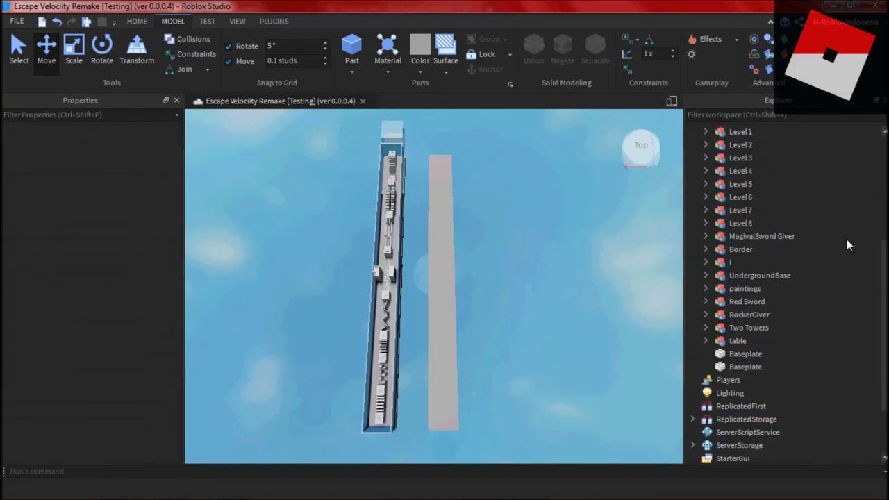
Step: Insert a new Folder into the Workspace
click(743, 431)
mouse_move(826, 428)
mouse_down()
mouse_move(794, 432)
mouse_move(750, 328)
mouse_move(733, 168)
mouse_move(843, 199)
mouse_up()
right_click(843, 199)
click(532, 304)
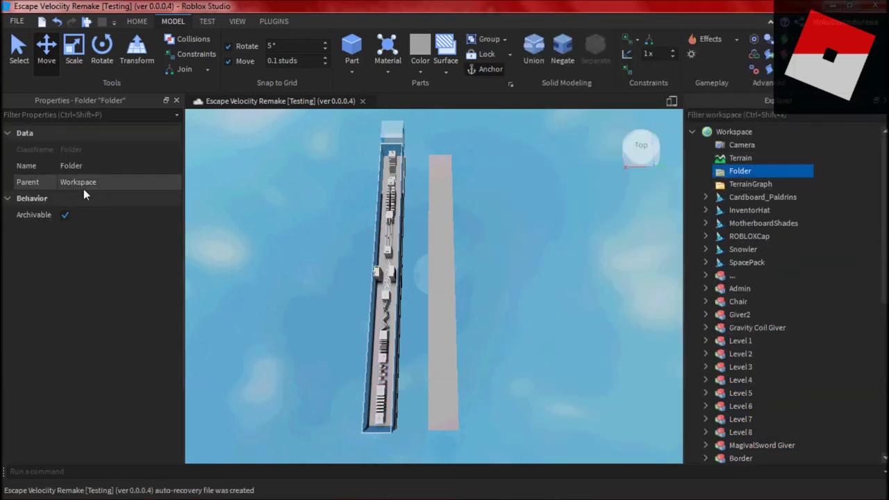
drag(873, 209, 739, 328)
key(Delete)
key(ctrl+z)
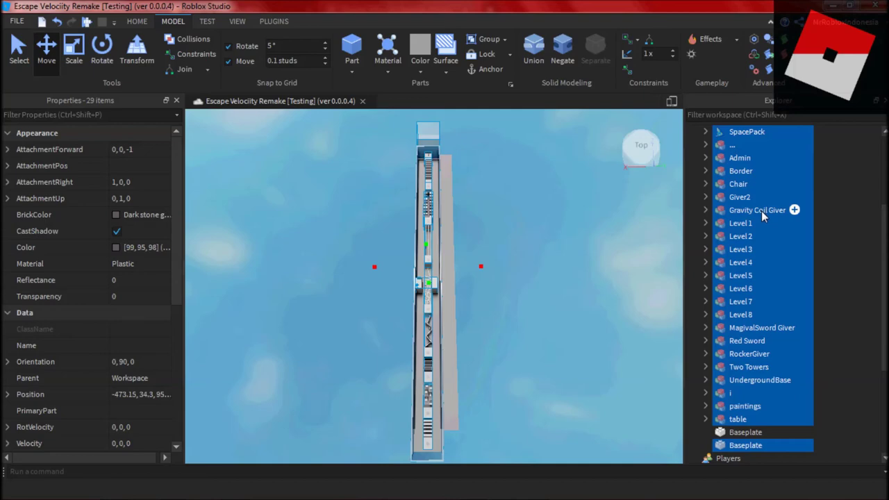
key(ctrl+y)
key(ctrl+z)
Step: Collapse the expanded hats, models and level groups in the Workspace hierarchy
click(705, 274)
click(705, 289)
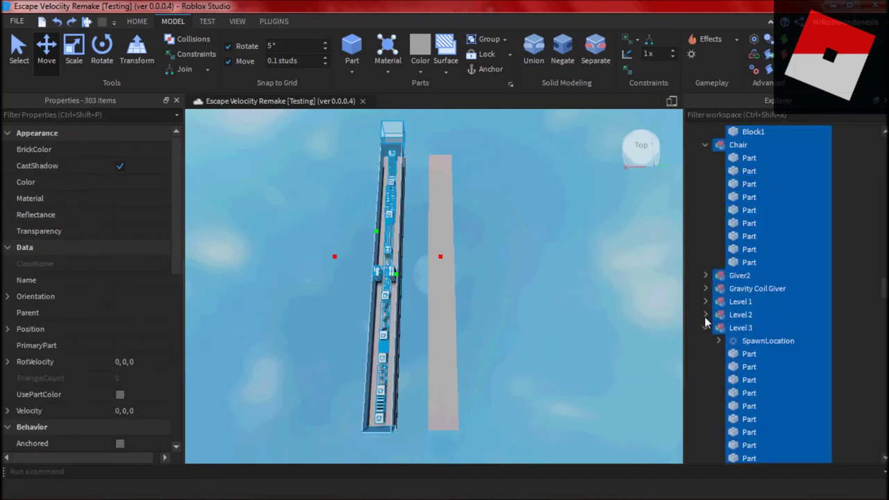
click(706, 145)
scroll(709, 194, up, 10)
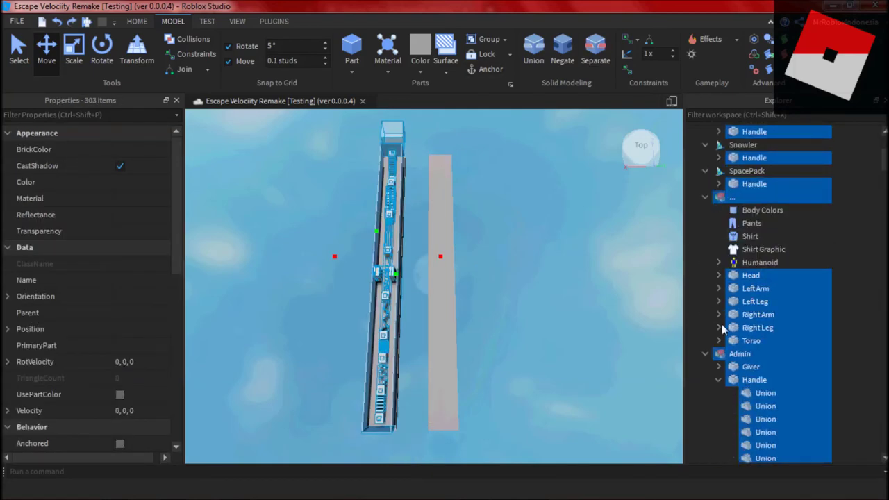
click(718, 367)
click(705, 354)
click(705, 196)
click(705, 170)
click(705, 144)
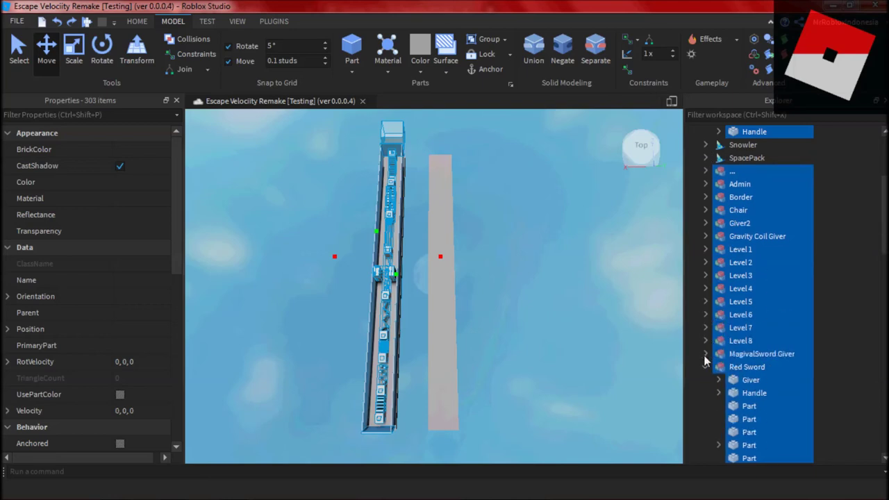
scroll(815, 299, down, 5)
scroll(706, 153, up, 10)
click(705, 223)
click(704, 236)
click(705, 249)
click(705, 275)
click(706, 327)
click(705, 353)
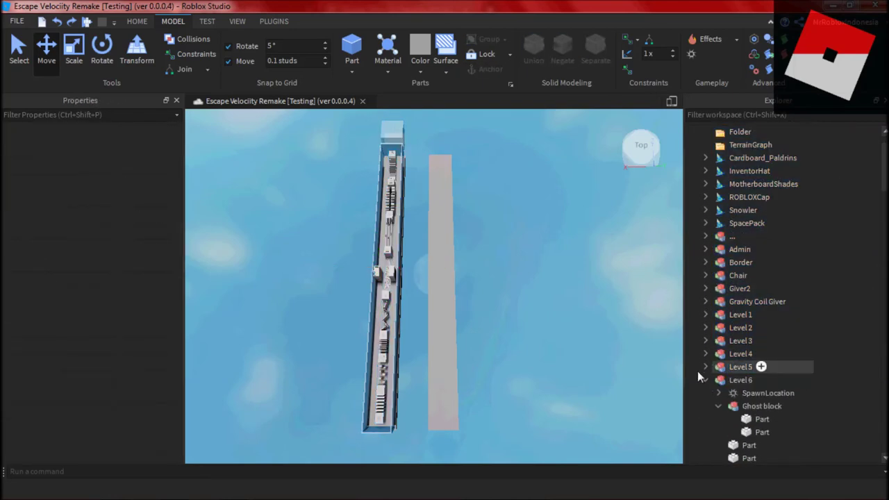
key(alt+Tab)
click(278, 6)
key(alt+Tab)
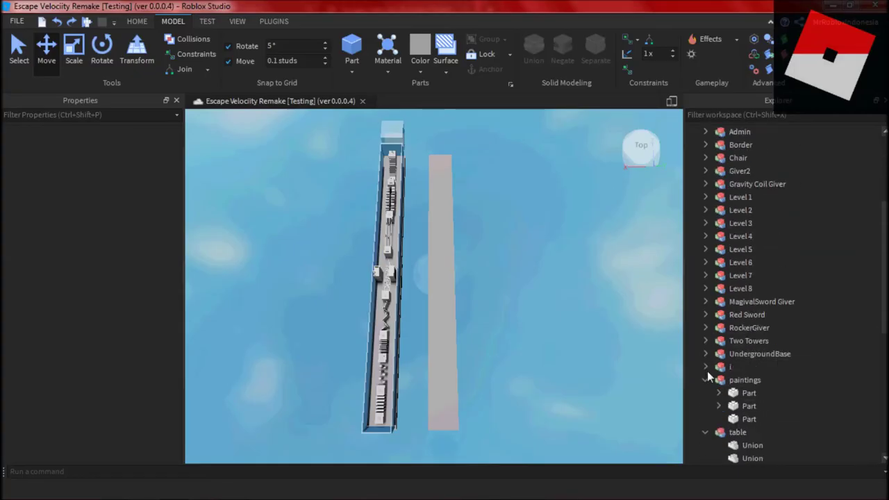
Step: Move all the course's hats, models and its Baseplate into the new Folder
shift+click(845, 327)
drag(845, 327, 739, 171)
click(706, 171)
Step: Rename the new folder to Map1 and move the second Baseplate out of it into the Workspace
click(91, 166)
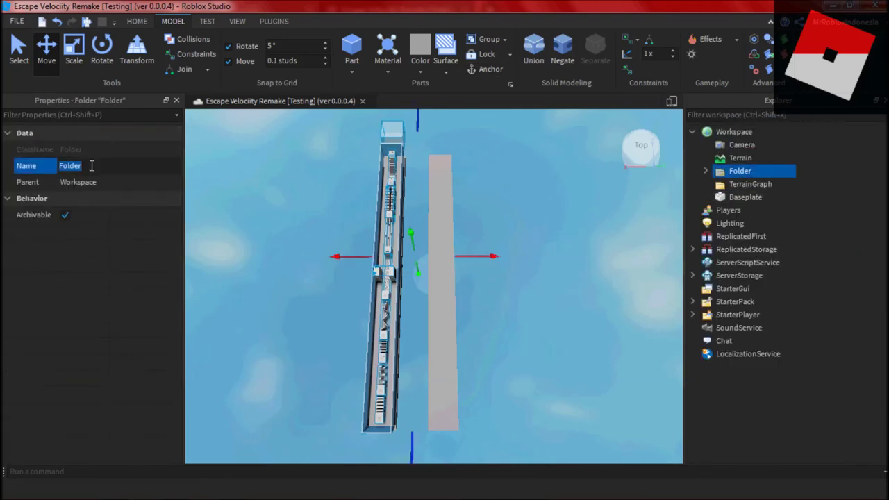
click(742, 198)
drag(773, 238, 765, 294)
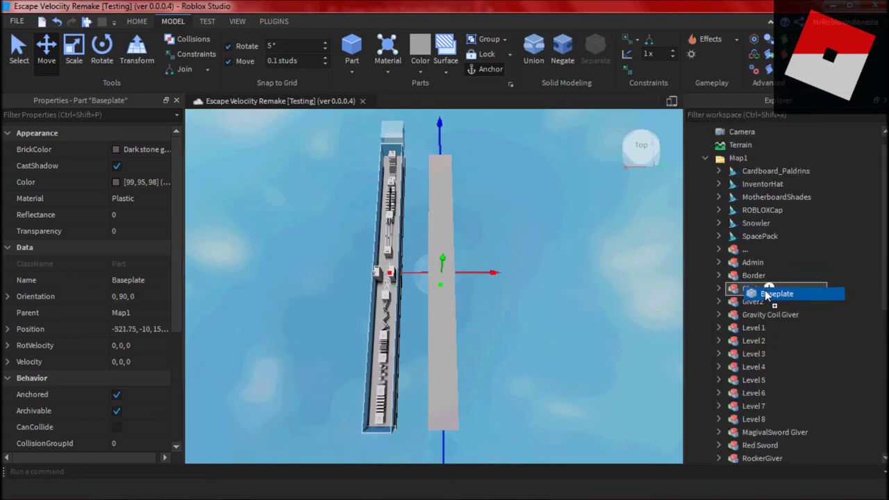
click(737, 158)
click(705, 157)
click(597, 257)
right_drag(597, 257, 597, 262)
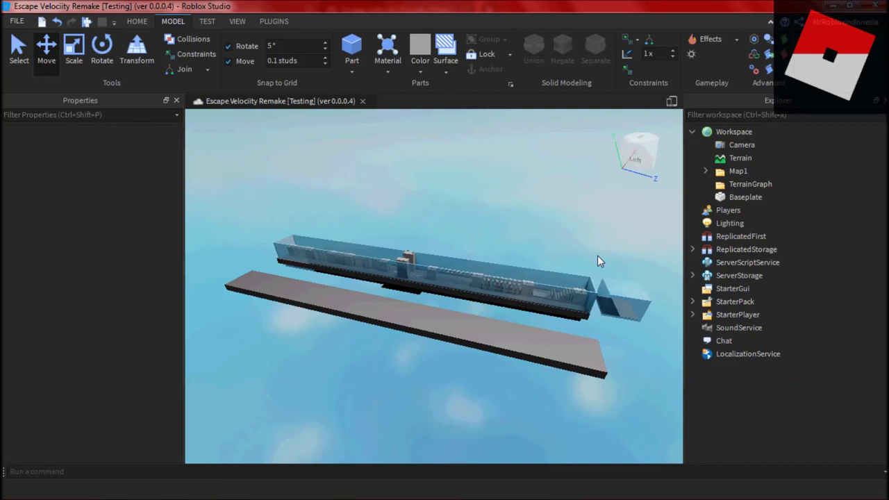
click(767, 196)
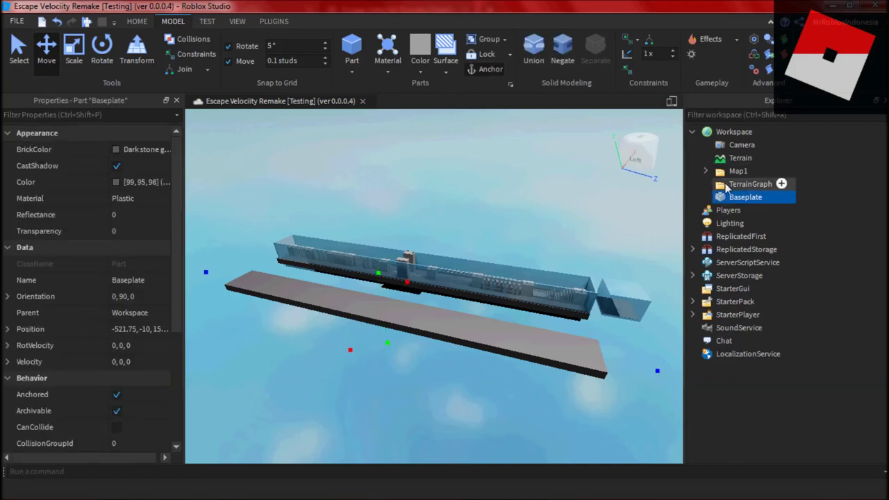
right_drag(551, 190, 551, 191)
Step: Switch to Notepad and add the line "- Creating.. Map2" to the change log
key(alt+Tab)
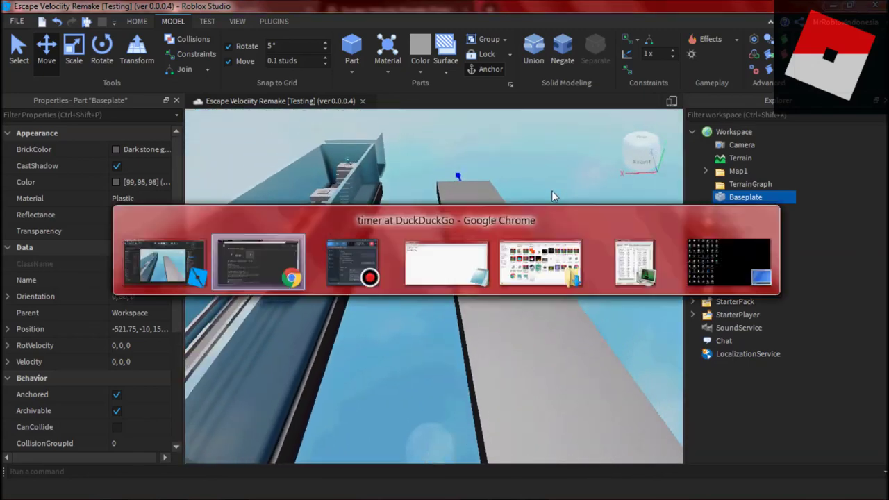
text(Creating.. Map2)
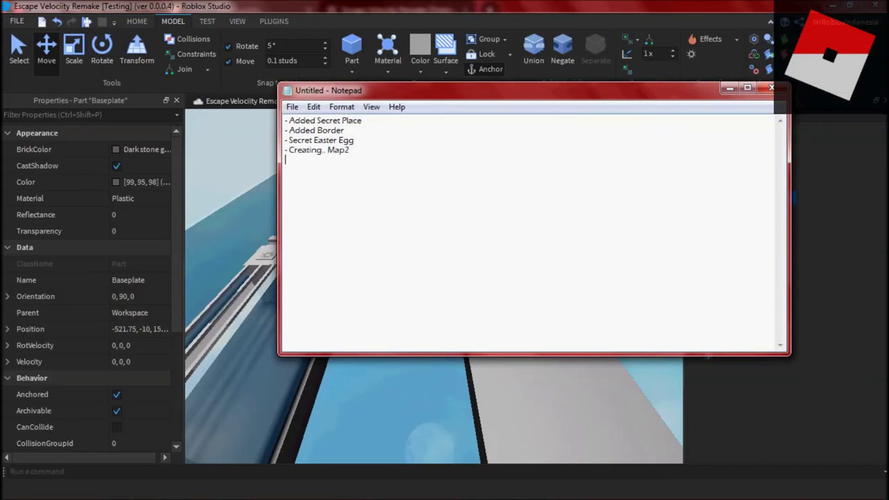
key(alt+Tab)
Step: Return to Roblox Studio, insert a new Part and place it on the edge of the second Baseplate
right_drag(580, 210, 580, 209)
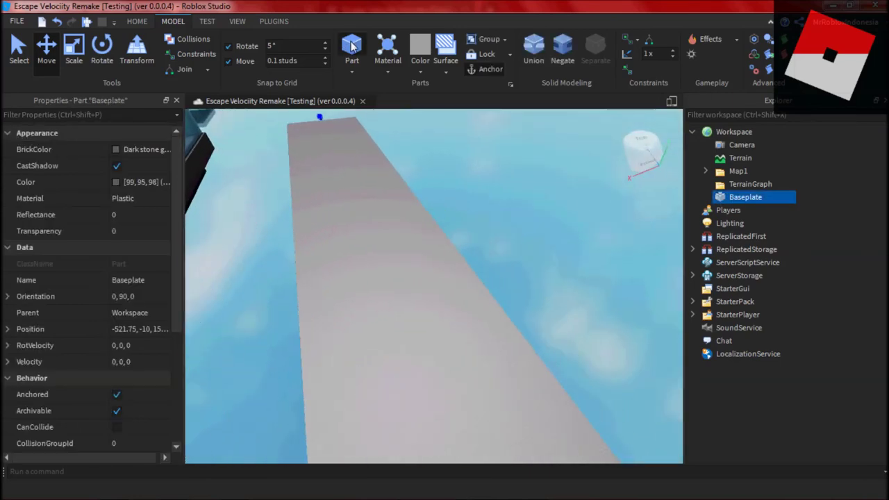
click(351, 48)
drag(352, 312, 511, 341)
right_drag(468, 301, 468, 301)
click(446, 71)
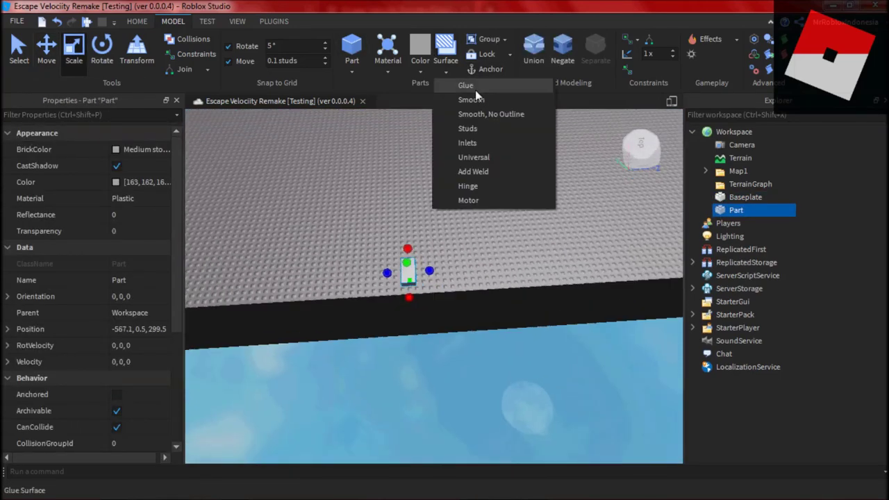
click(474, 90)
key(f)
click(420, 47)
click(463, 214)
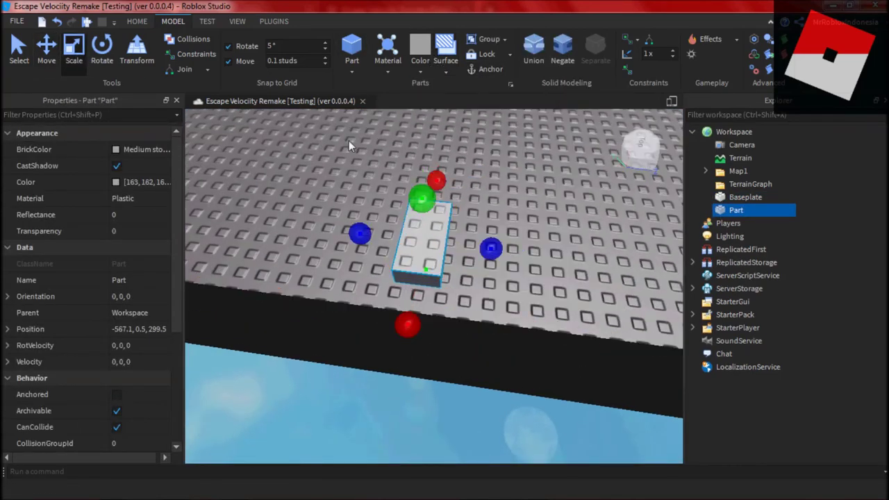
Step: Scale the part lengthwise along the second Baseplate's long edge with a move snap of 1 stud
drag(490, 248, 590, 268)
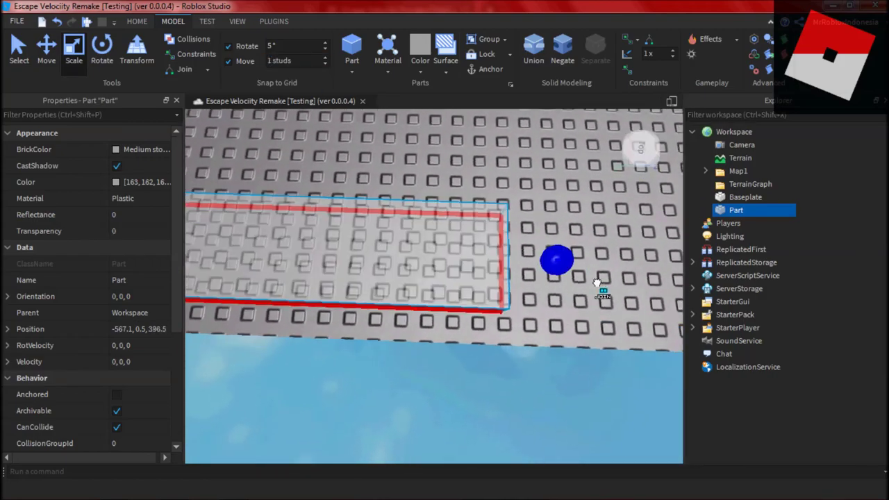
right_drag(599, 284, 599, 284)
drag(549, 232, 457, 209)
right_drag(457, 209, 457, 209)
right_drag(441, 284, 442, 284)
drag(561, 275, 465, 295)
Step: Check the countdown timer and the game's Roblox page in Chrome
key(alt+Tab)
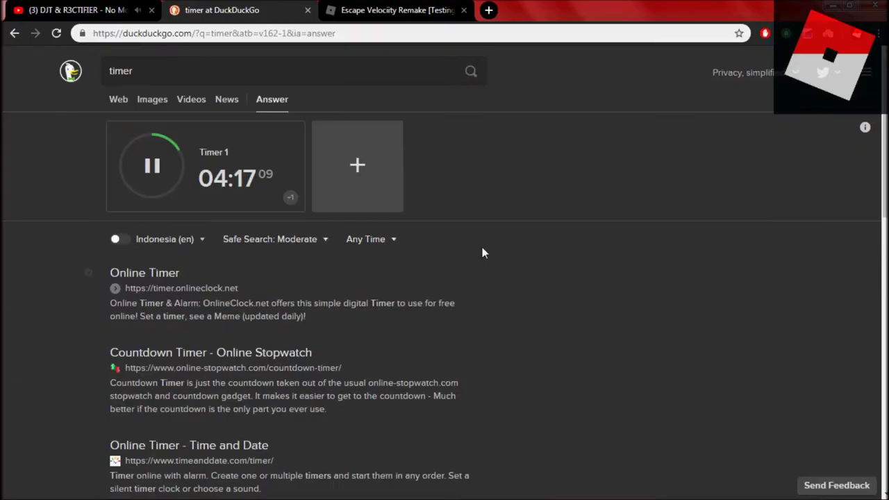
click(229, 10)
click(396, 9)
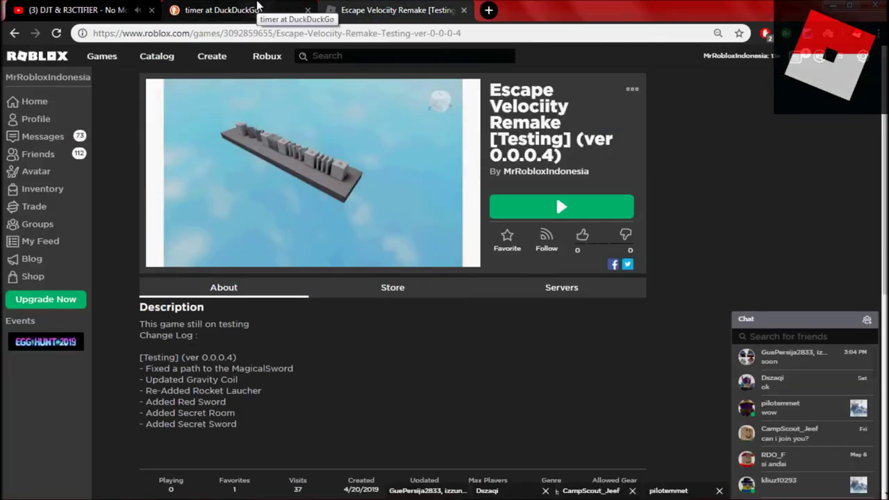
click(264, 8)
key(alt+Tab)
Step: Scale the strip up into a tall side wall and duplicate it along the Baseplate's opposite long edge
mouse_move(422, 143)
mouse_down()
mouse_move(393, 149)
mouse_move(406, 157)
mouse_move(414, 148)
mouse_up()
click(371, 239)
click(397, 169)
key(ctrl+3)
right_drag(413, 148, 517, 150)
click(517, 150)
key(q)
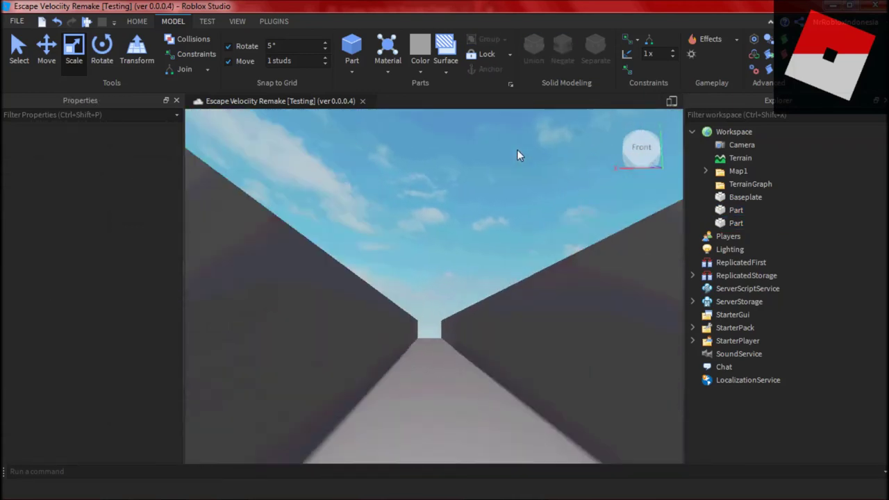
Step: Give both side walls a transparency of 0.3 and a reflectance of 1, and anchor them
key(e)
click(430, 315)
ctrl+click(361, 306)
click(153, 236)
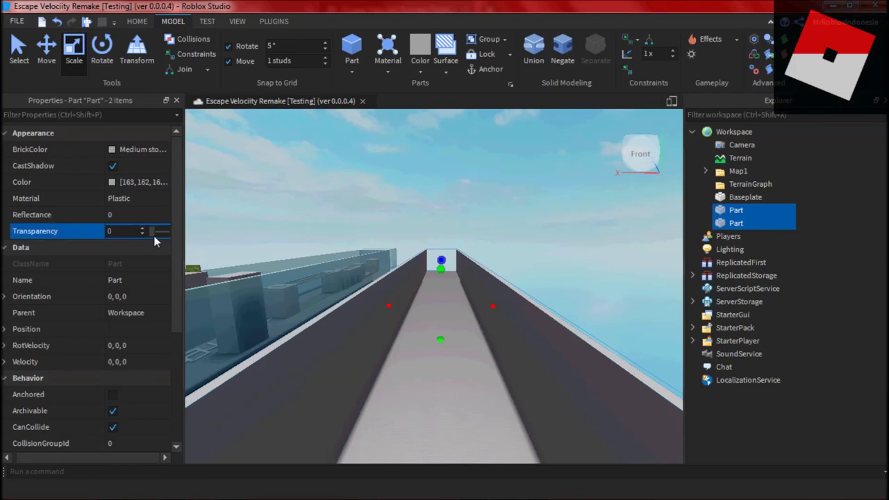
drag(154, 235, 158, 235)
click(480, 207)
key(d)
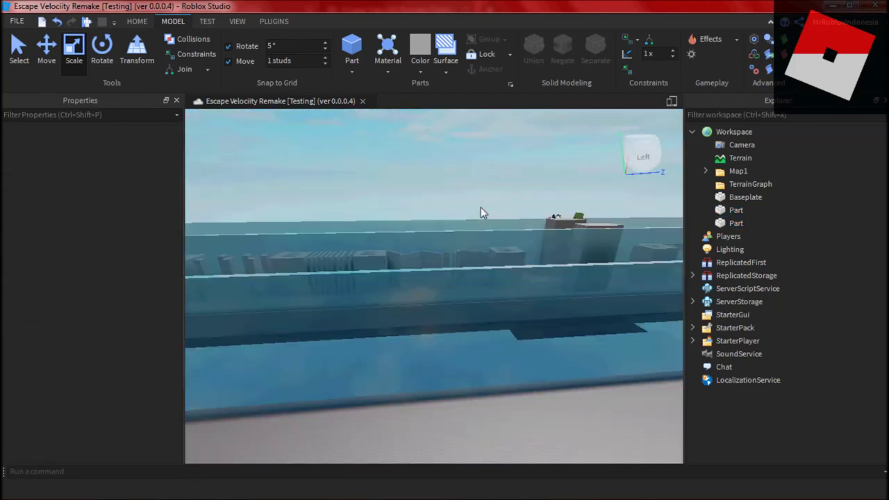
click(480, 206)
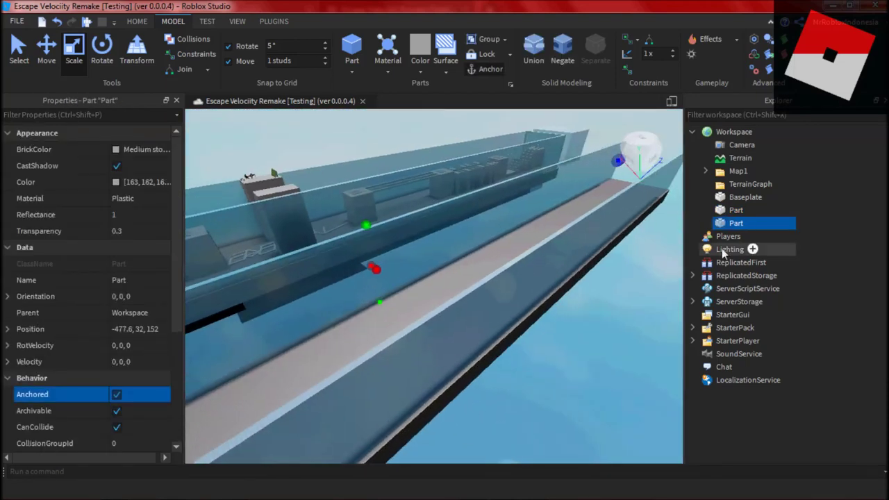
click(736, 210)
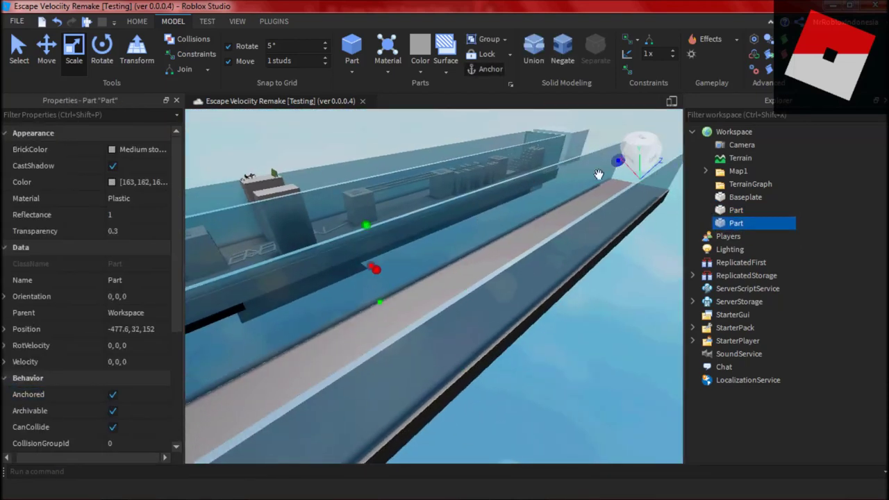
Step: Duplicate a wall part and fit it across one short end of the second Baseplate as an end wall
key(ctrl+d)
right_drag(598, 173, 520, 200)
drag(520, 200, 486, 215)
drag(405, 235, 529, 428)
click(589, 411)
right_drag(589, 411, 344, 234)
click(345, 233)
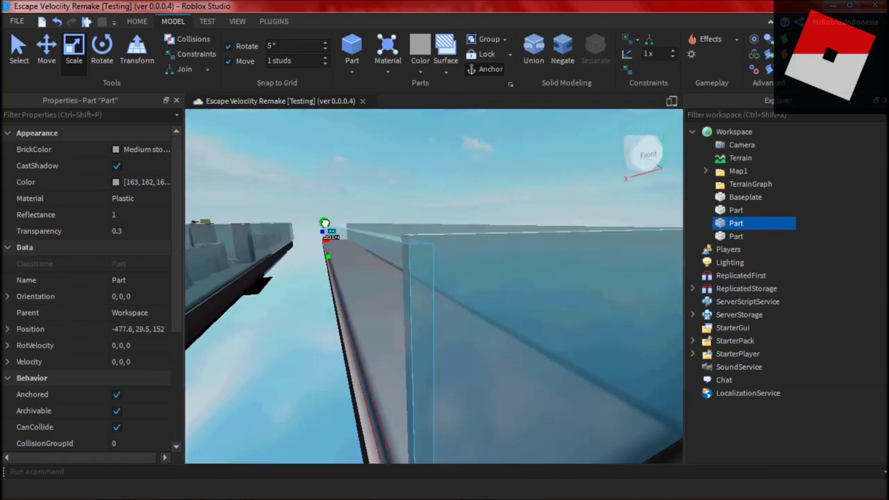
click(325, 227)
key(f)
click(146, 231)
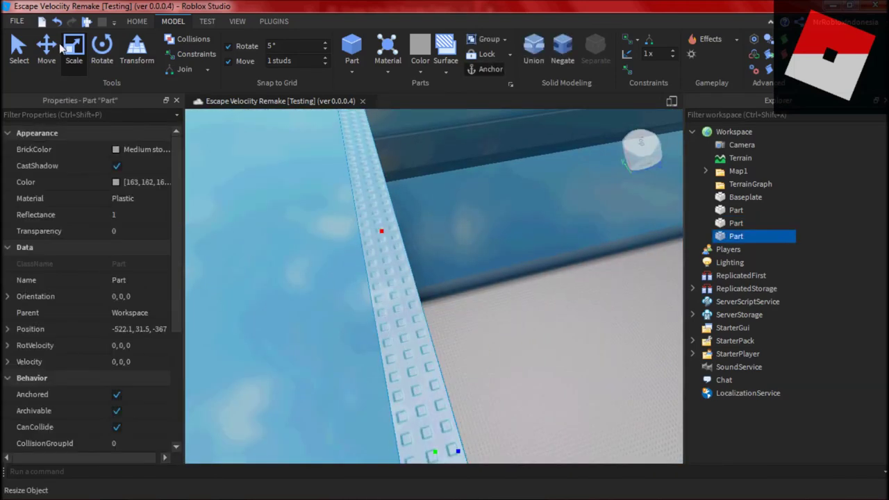
Step: Duplicate the end wall and move the copy to the opposite short end of the second Baseplate
key(ctrl+2)
drag(452, 229, 456, 397)
click(523, 301)
right_drag(524, 301, 448, 266)
Step: Duplicate the glass box model "i" from Map1 into the Workspace and move the copy behind the second course's end
click(371, 239)
click(751, 445)
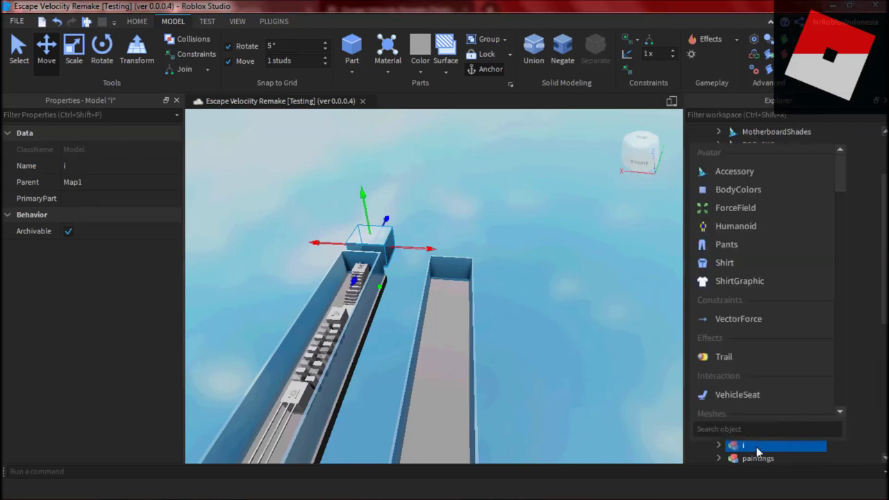
key(Escape)
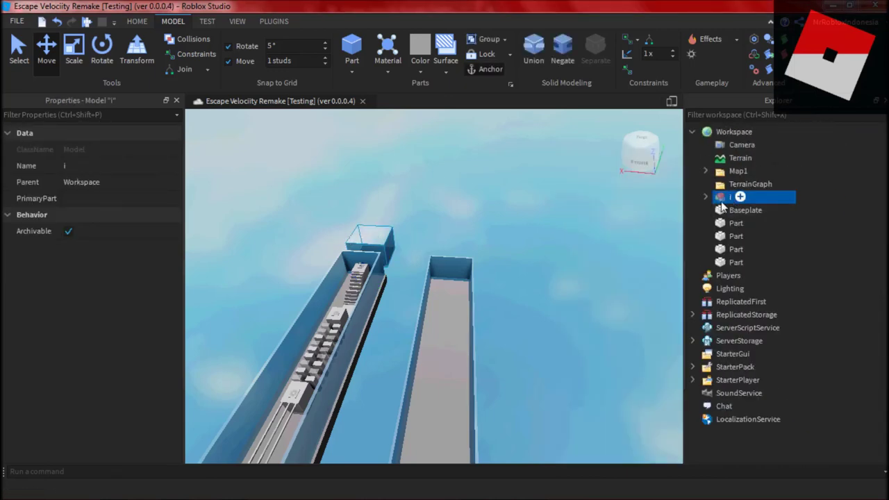
click(512, 201)
click(368, 240)
click(539, 366)
right_drag(539, 366, 539, 370)
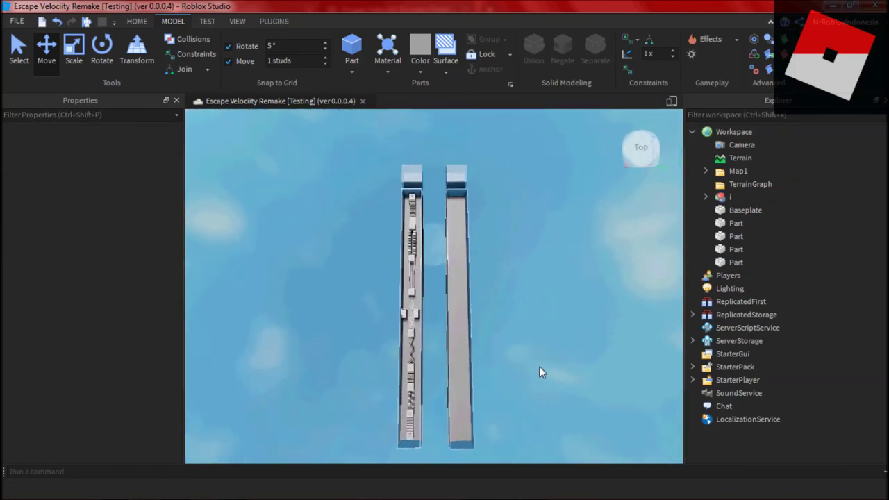
Step: Look over both parallel courses from above and check the Notepad change log, the screen recorder and the countdown timer
scroll(514, 317, down, 3)
right_drag(513, 317, 497, 254)
scroll(504, 276, down, 3)
scroll(505, 277, down, 5)
scroll(498, 254, down, 5)
key(alt+Tab)
key(alt+Tab)
key(alt+Tab)
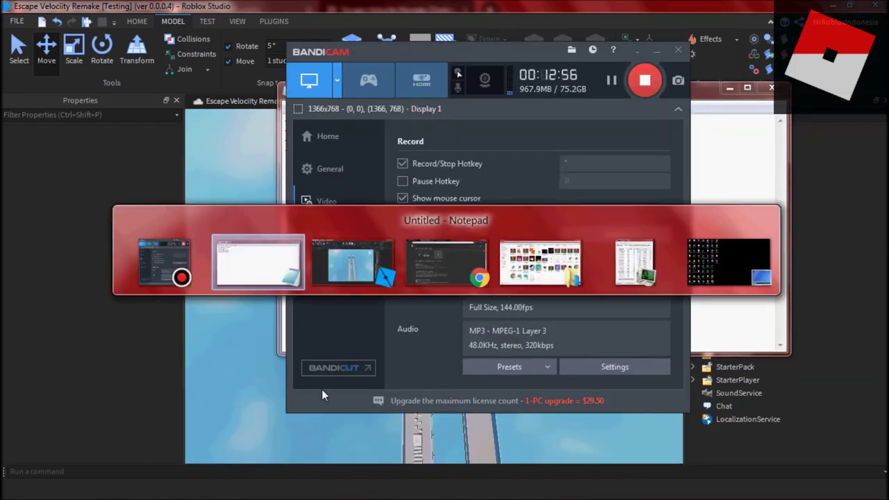
key(alt+Tab)
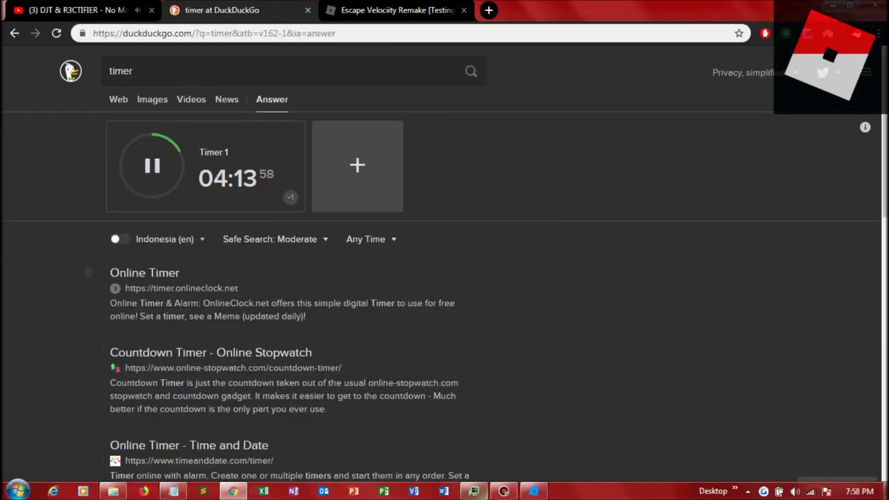
key(alt+Tab)
scroll(582, 301, up, 5)
right_drag(583, 301, 583, 300)
scroll(583, 300, down, 5)
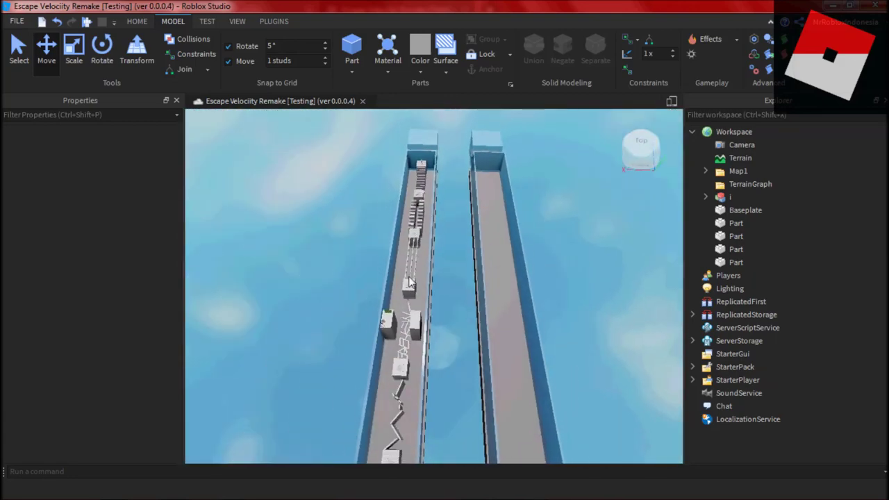
Step: In Game Settings, replace the description's old change-log entries with "Added Secret Place", "Added Border", "Secret Easter Egg" and "Creating.. Map2"
click(137, 21)
click(605, 40)
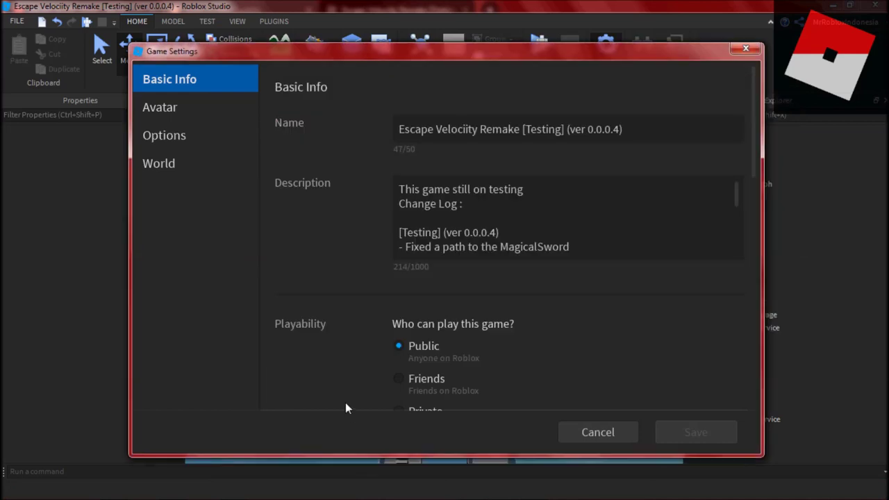
scroll(581, 234, down, 3)
click(584, 234)
key(BackSpace)
key(BackSpace)
key(BackSpace)
key(BackSpace)
key(BackSpace)
key(BackSpace)
key(BackSpace)
key(BackSpace)
key(BackSpace)
key(BackSpace)
key(BackSpace)
key(BackSpace)
key(BackSpace)
key(BackSpace)
key(BackSpace)
key(BackSpace)
key(BackSpace)
key(BackSpace)
key(BackSpace)
key(BackSpace)
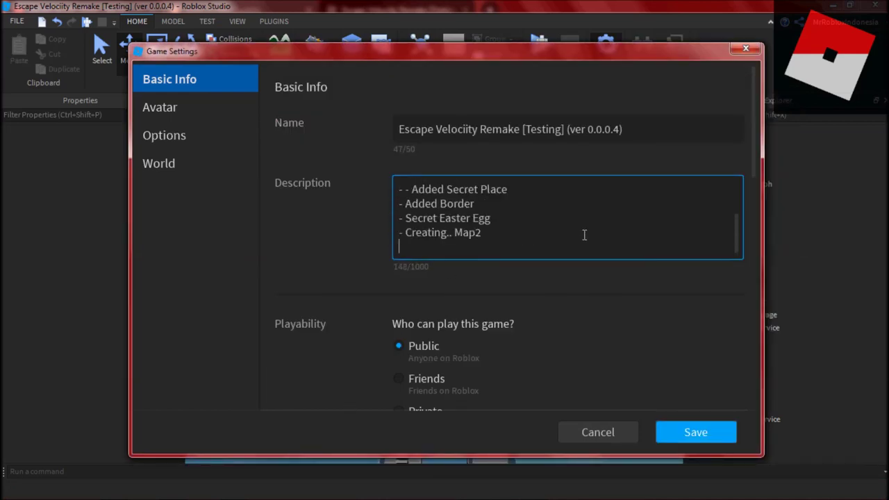
Step: Set the version to 0.0.0.5 in the game's name and change-log heading, and enable Phone as a playable device
click(619, 129)
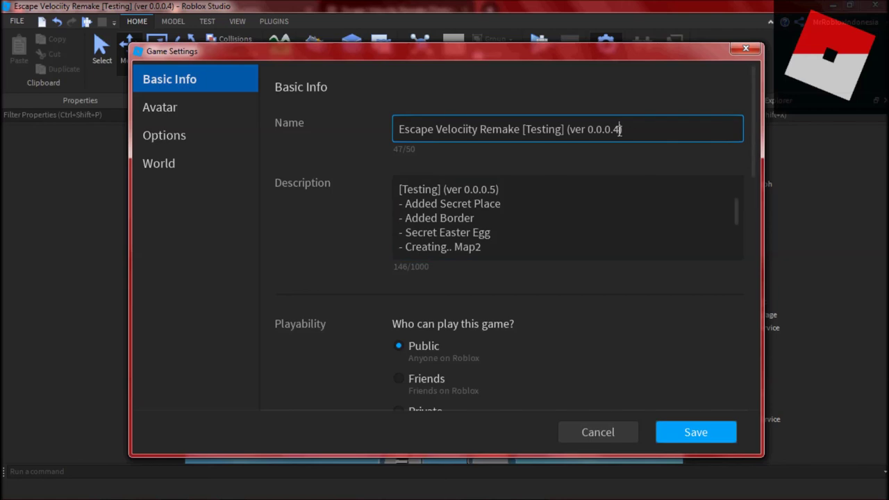
scroll(635, 333, down, 10)
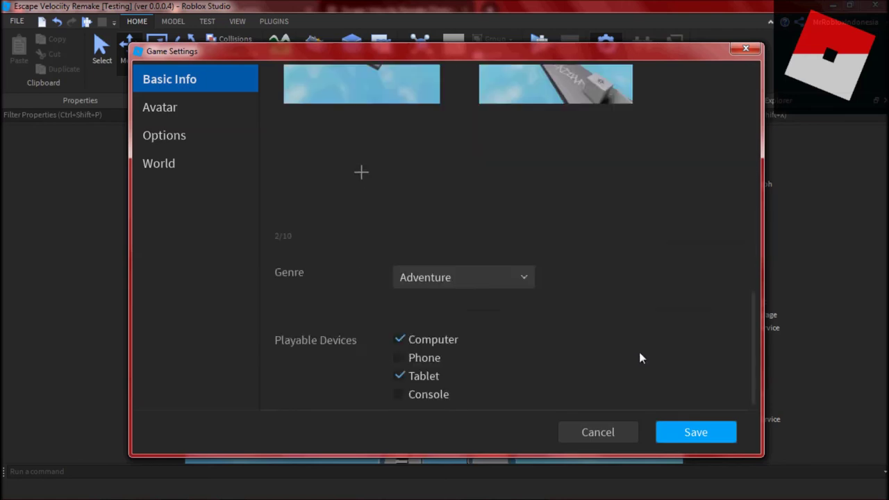
click(425, 358)
Step: Add the line "- Released on Phone" to the end of the description's change log
scroll(472, 370, up, 10)
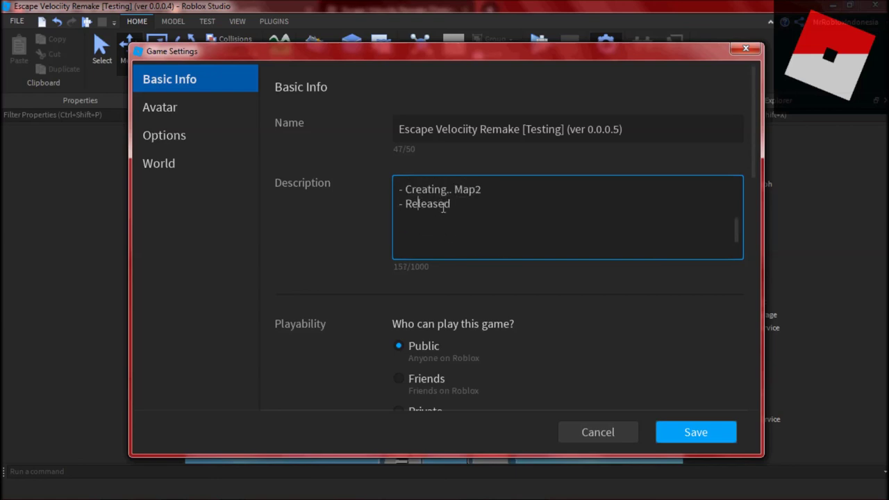
text(osdasdasdasdasd)
key(BackSpace)
key(BackSpace)
key(BackSpace)
key(BackSpace)
key(BackSpace)
key(BackSpace)
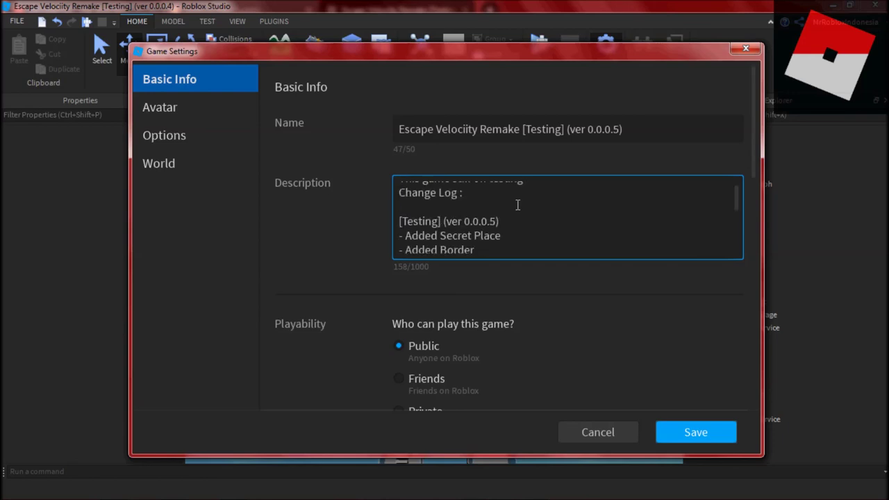
key(Return)
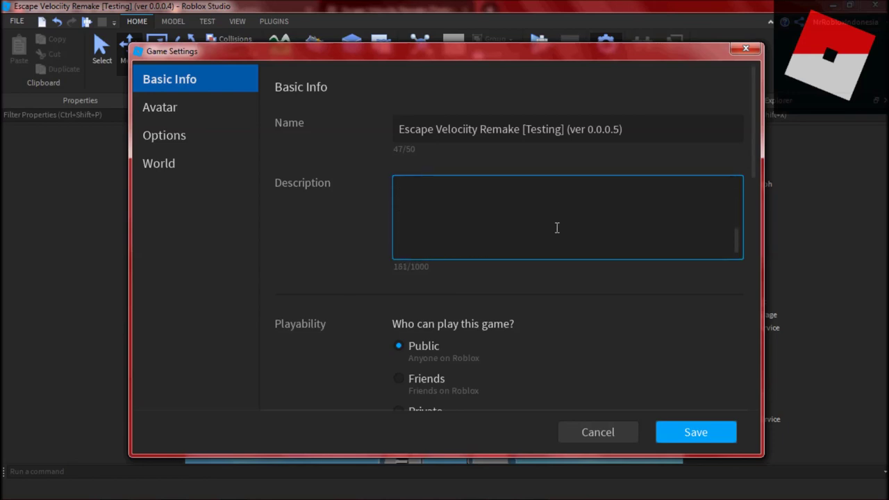
scroll(538, 292, down, 5)
scroll(540, 291, up, 5)
key(Return)
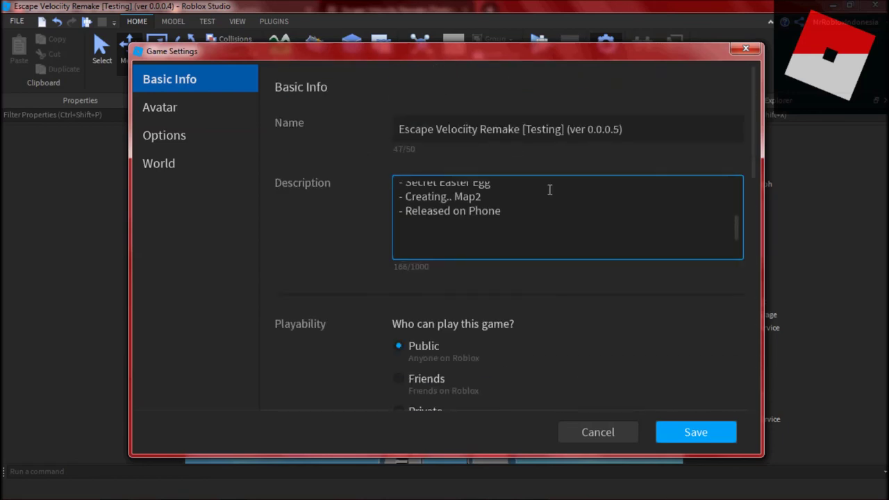
Step: Review the Options, World and Basic Info settings and save the game settings
click(196, 139)
click(180, 163)
click(212, 82)
scroll(524, 336, down, 2)
scroll(523, 336, down, 3)
scroll(534, 330, up, 5)
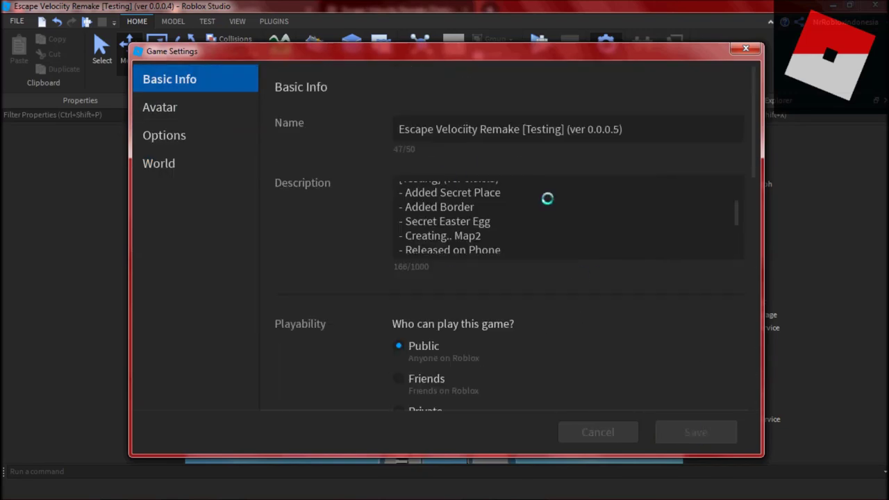